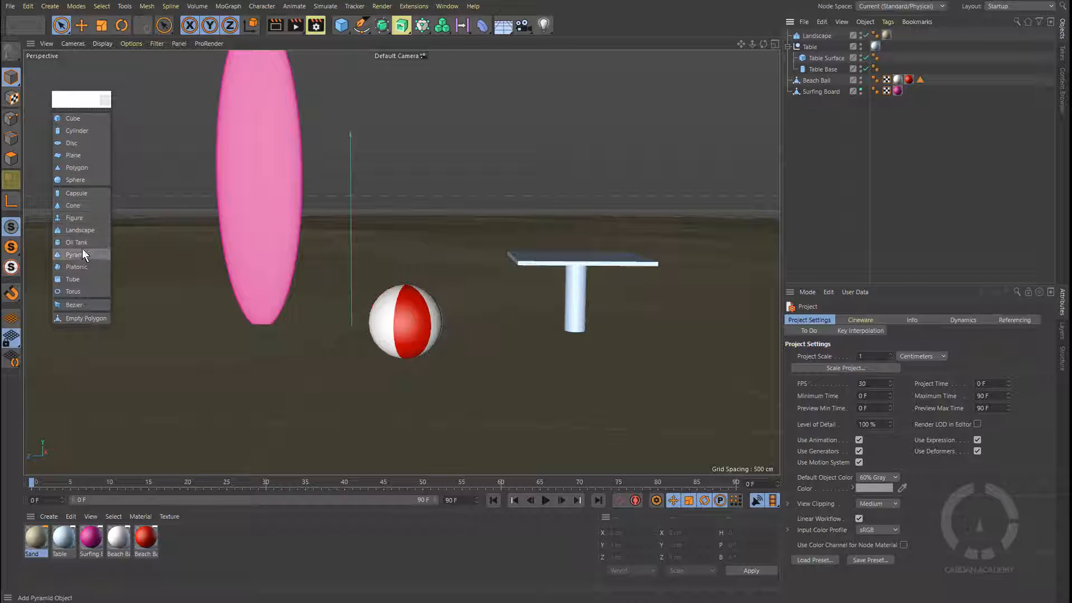
Add a cylinder primitive and move it above the table, to about Y 227 cm and Z -344 cm.
left_click(76, 130)
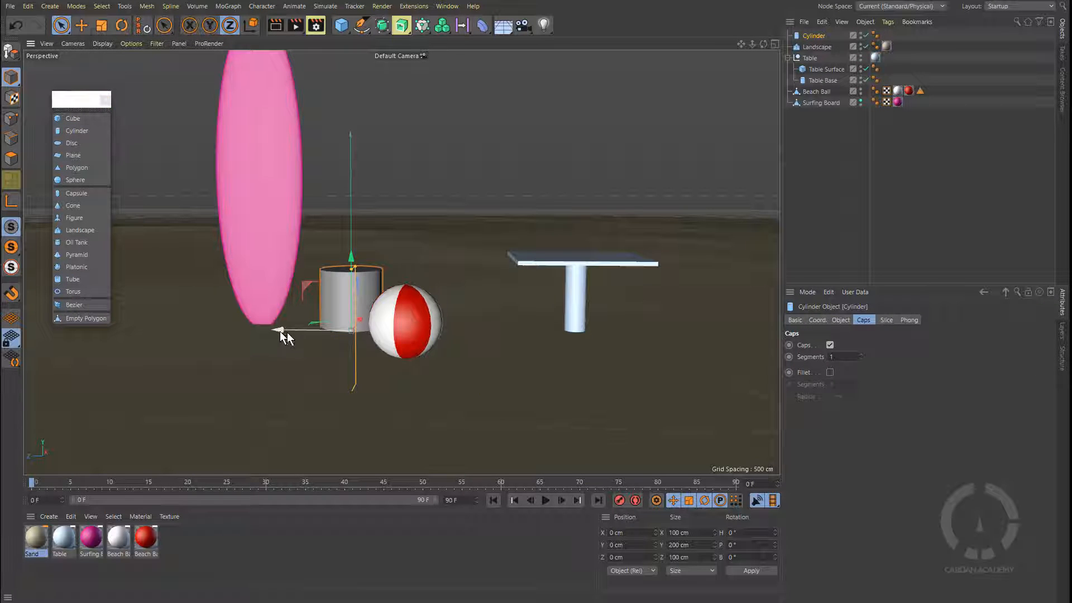
left_click_drag(281, 334, 490, 335)
left_click_drag(573, 260, 590, 115)
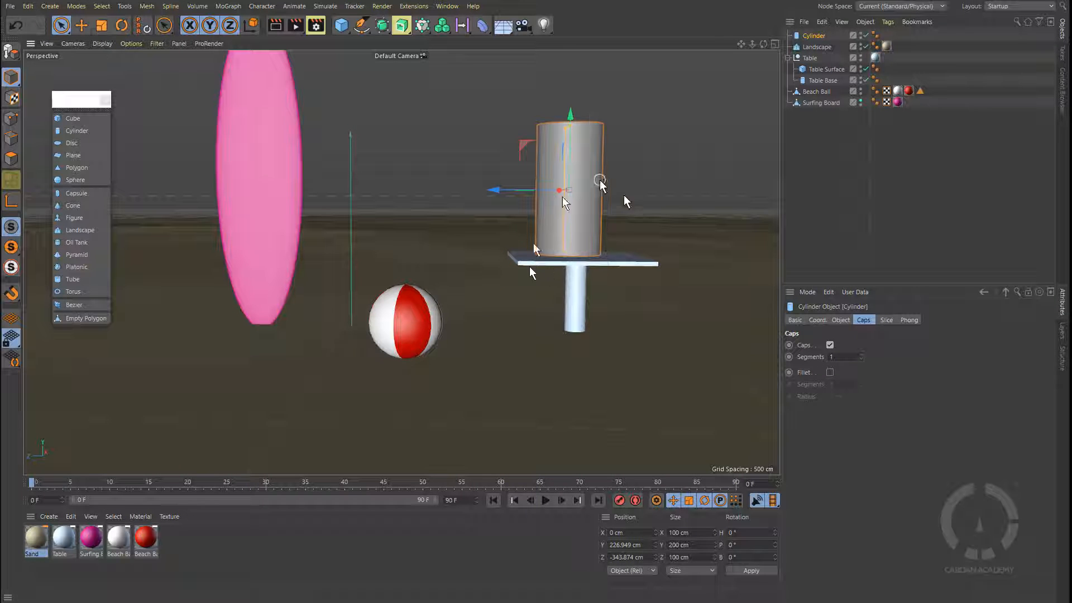
Set the cylinder's radius to 2.5 cm first, and finally to 5 cm.
scroll(605, 247, "up", 5)
scroll(594, 229, "down", 8)
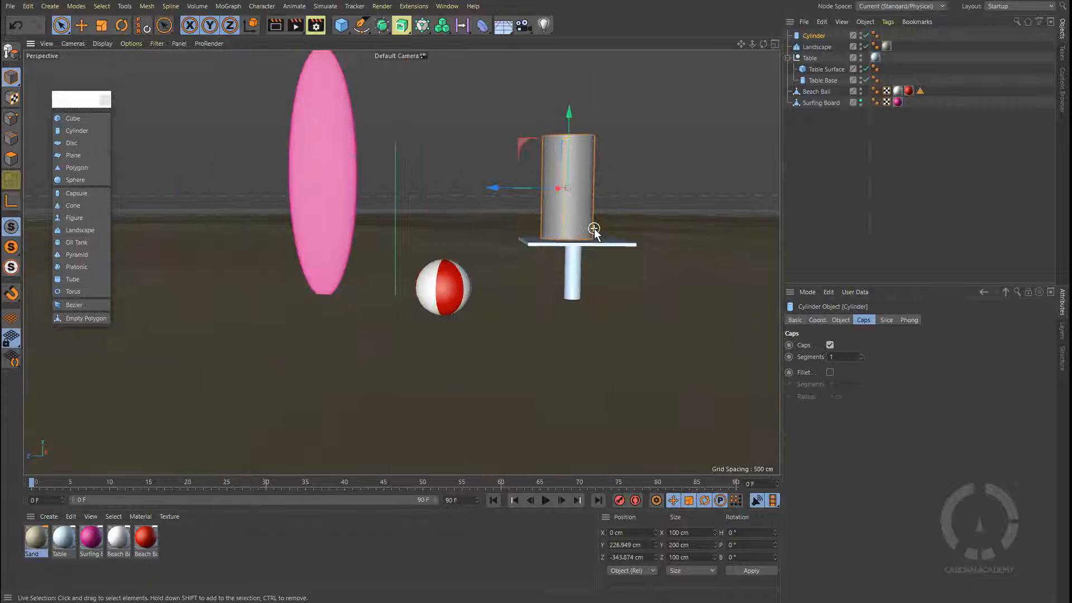
scroll(594, 228, "up", 3)
middle_click_drag(632, 196, 607, 218, "alt")
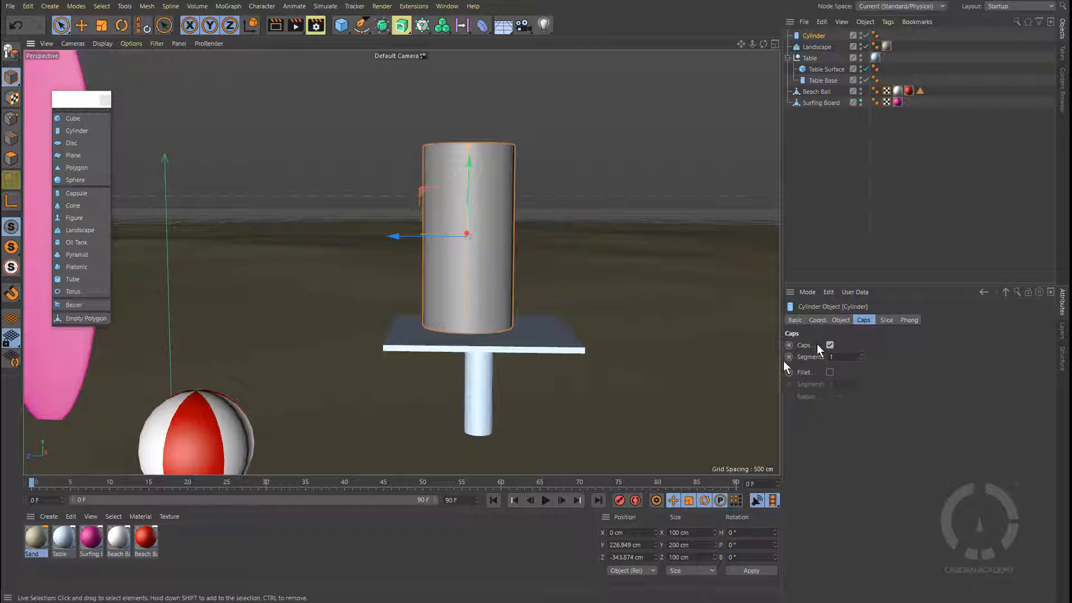
left_click(839, 319)
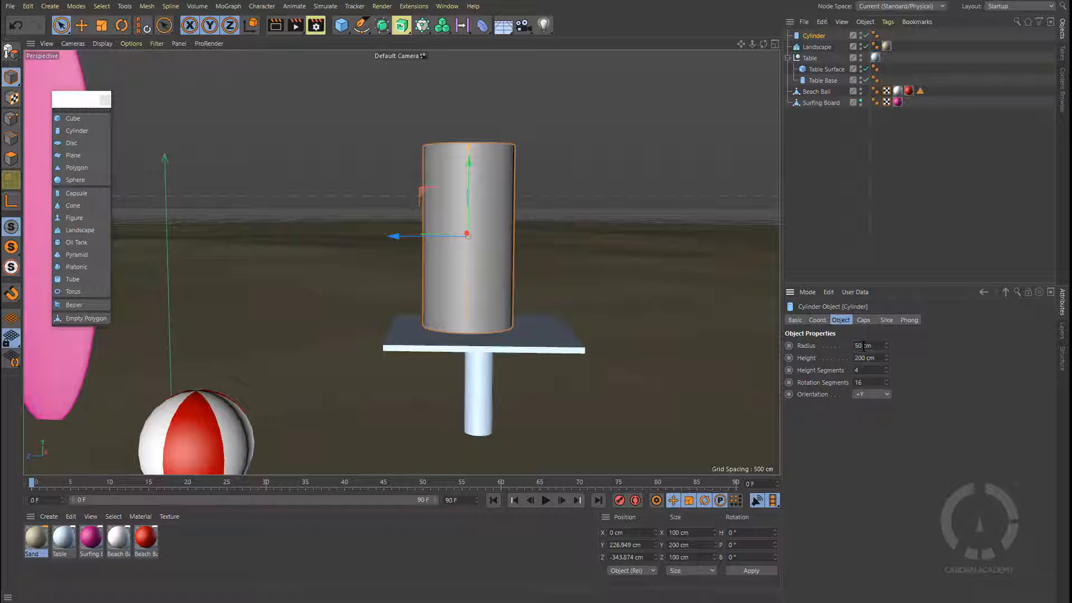
left_click_drag(863, 347, 830, 348)
type("2.5")
key("Return")
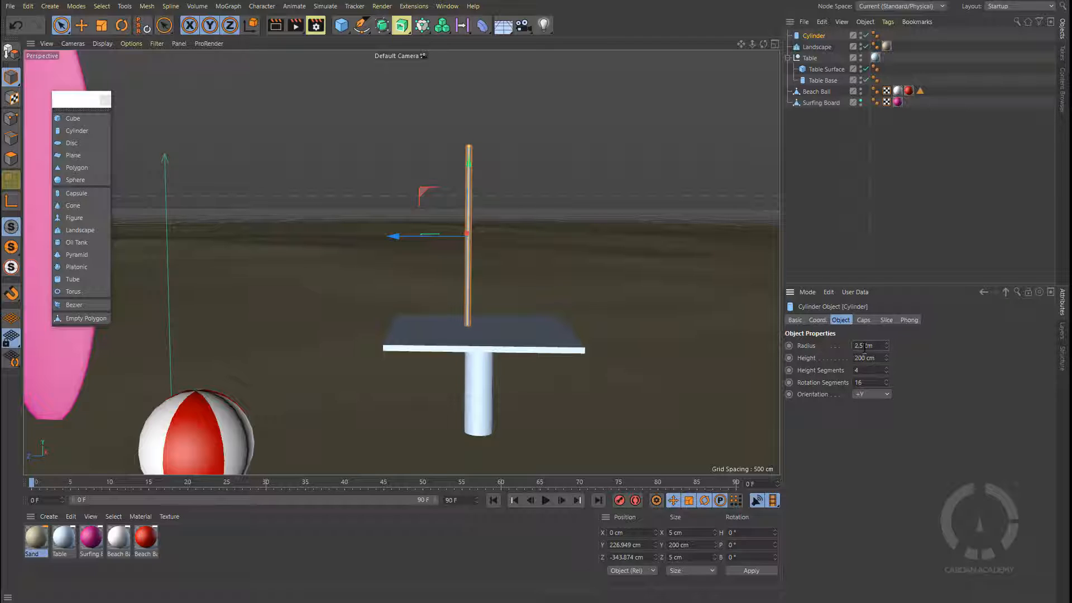
left_click_drag(863, 347, 838, 348)
key("Return")
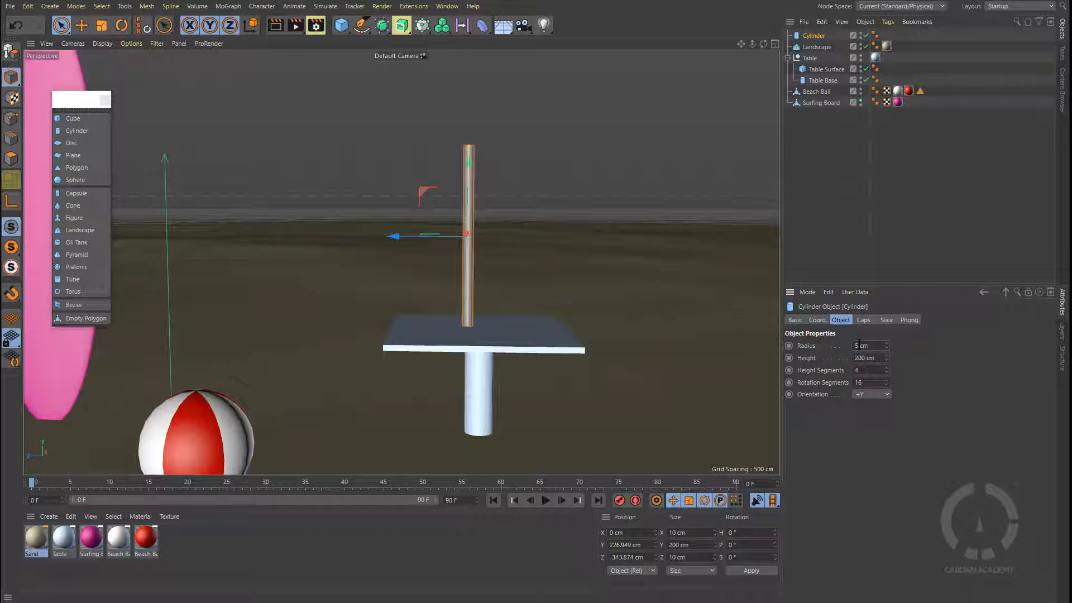
Set the cylinder's height to 20 cm.
left_click_drag(861, 345, 846, 345)
left_click(863, 358)
left_click_drag(862, 358, 811, 366)
type("20")
key("Return")
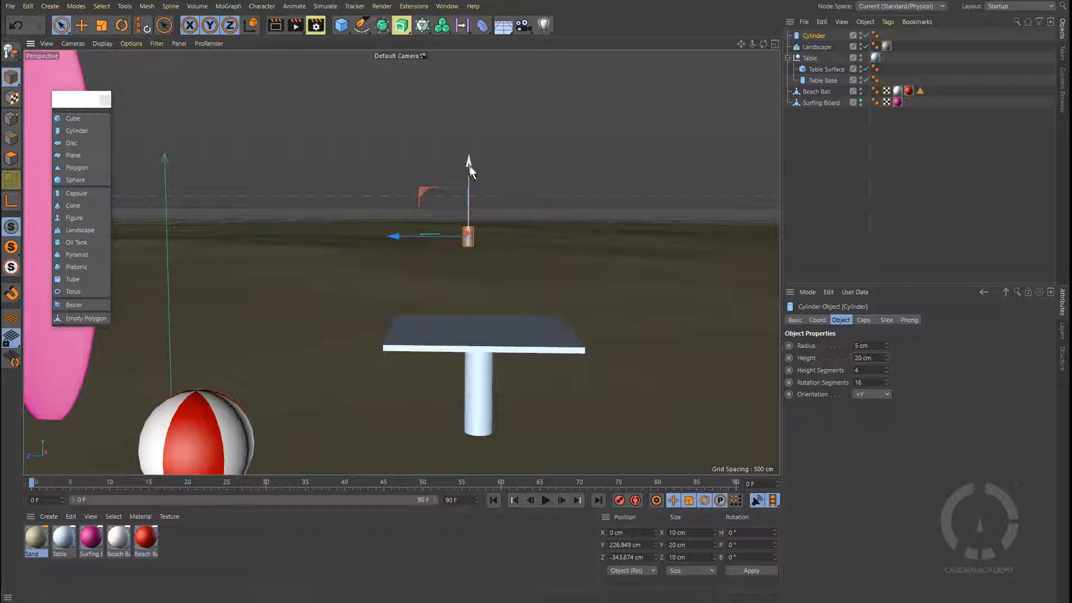
Lower the cylinder close to the table surface, to about Y 134 cm, and frame it in the viewport.
left_click_drag(470, 166, 471, 247)
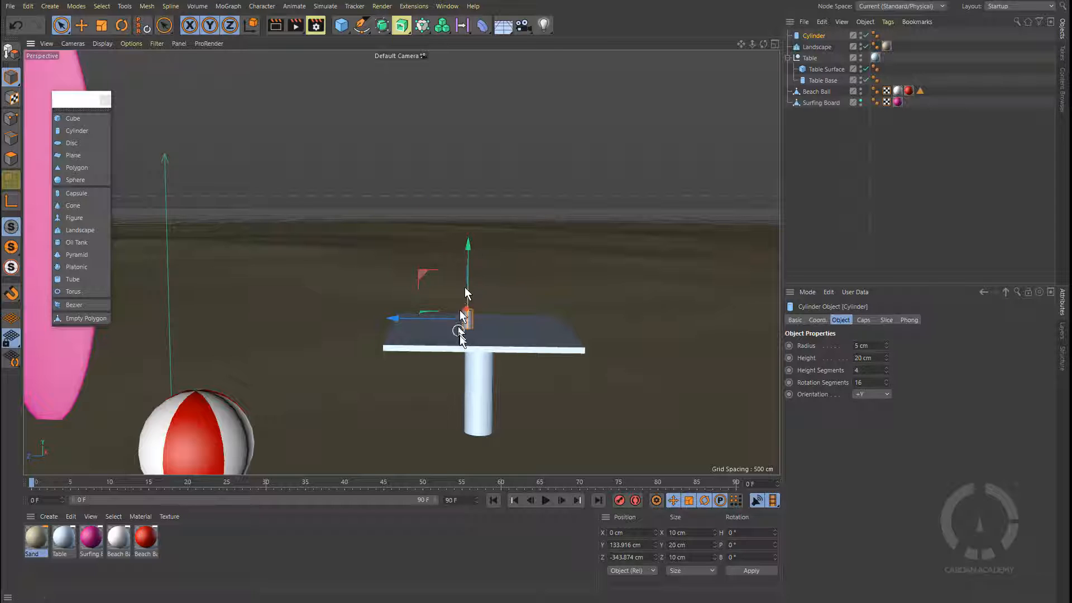
key("o")
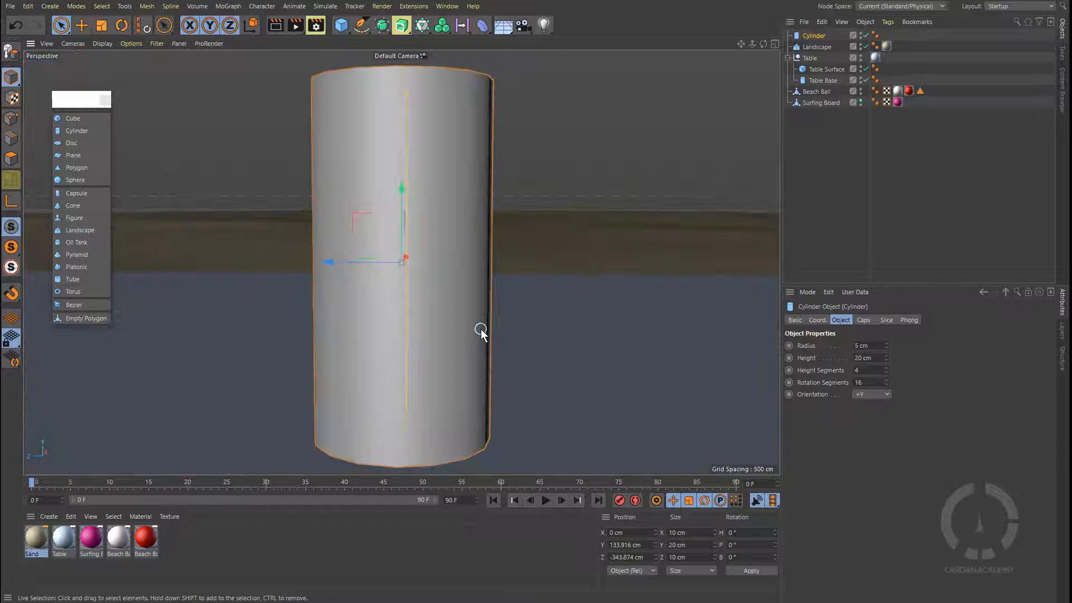
scroll(469, 300, "down", 3)
left_click_drag(474, 275, 508, 290, "alt")
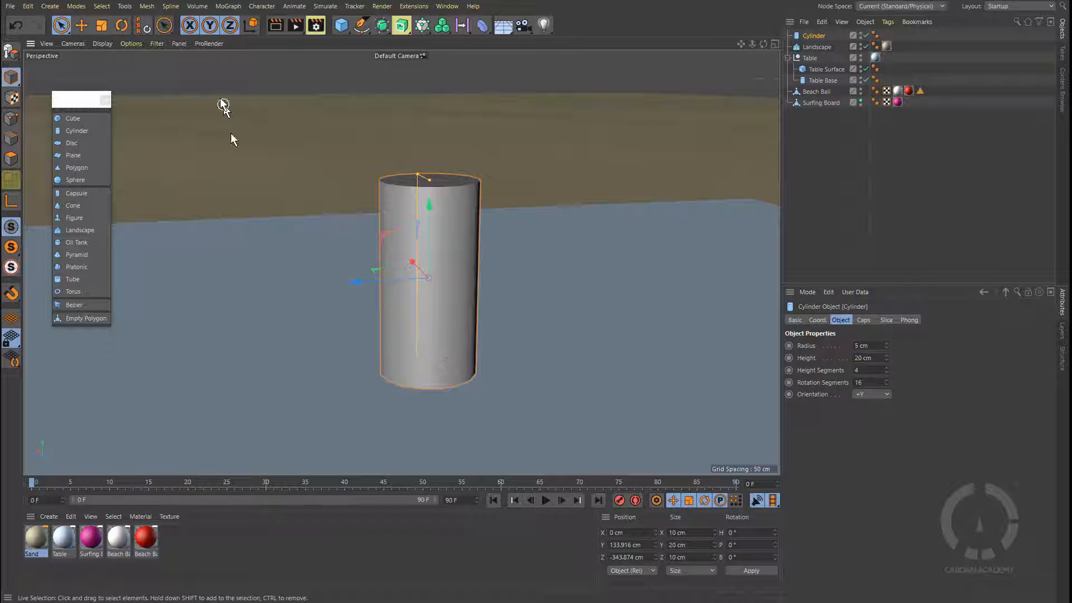
In the Right view, nudge the cylinder down to about Y 133.1 cm so its base rests exactly on the table surface.
left_click(179, 44)
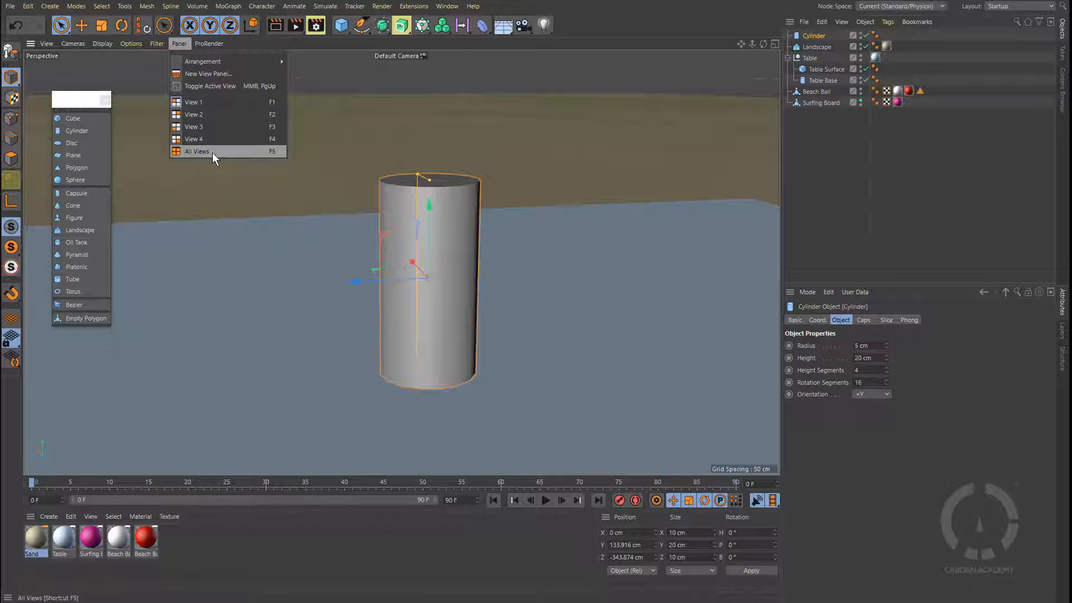
left_click(220, 127)
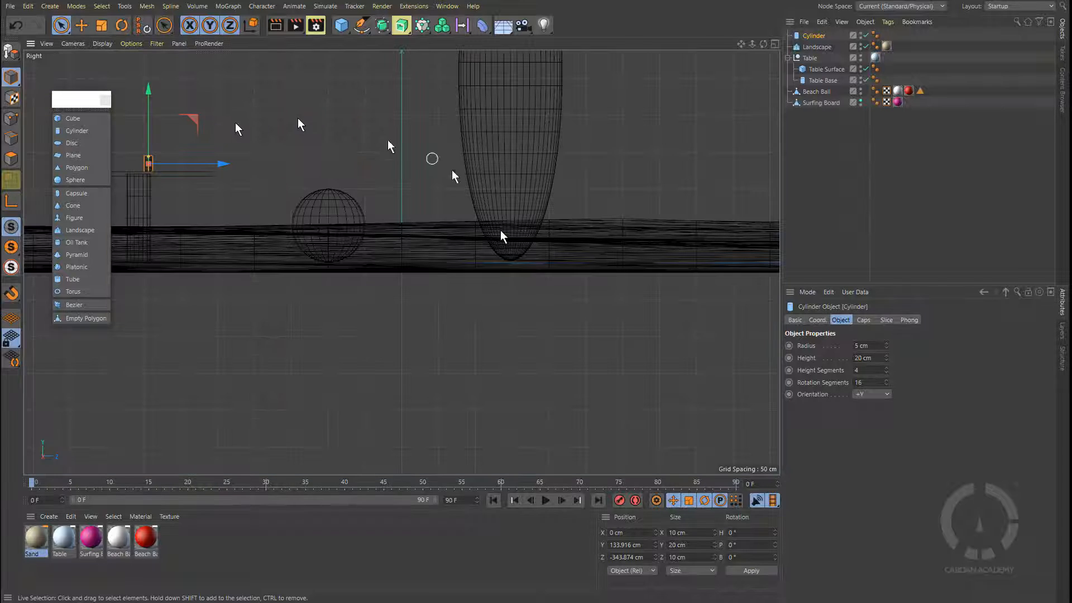
middle_click_drag(336, 243, 586, 296, "alt")
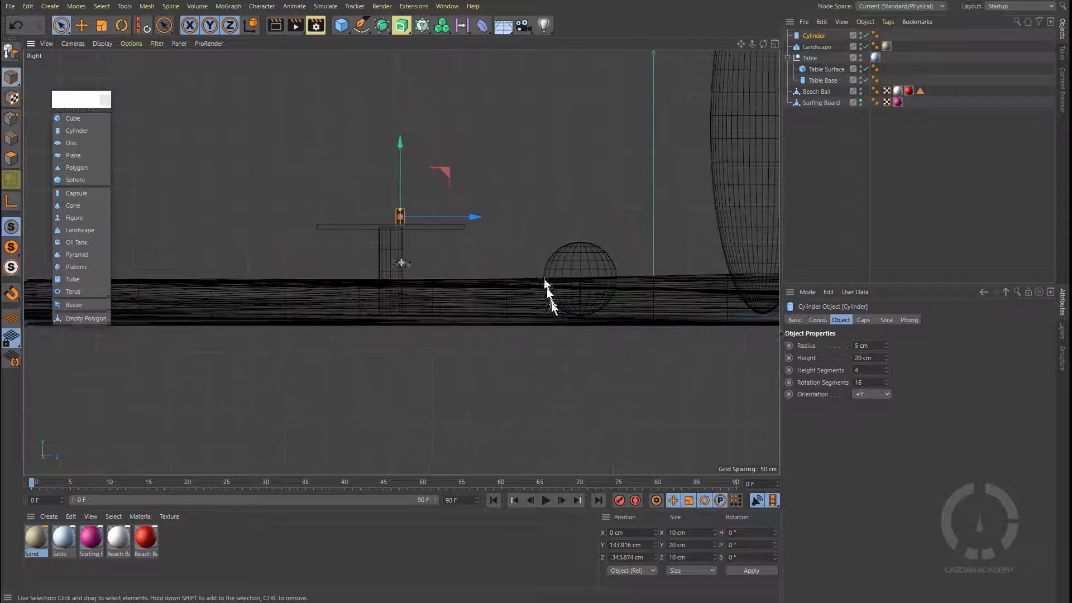
scroll(398, 239, "up", 6)
scroll(399, 239, "up", 3)
middle_click_drag(445, 206, 438, 354, "alt")
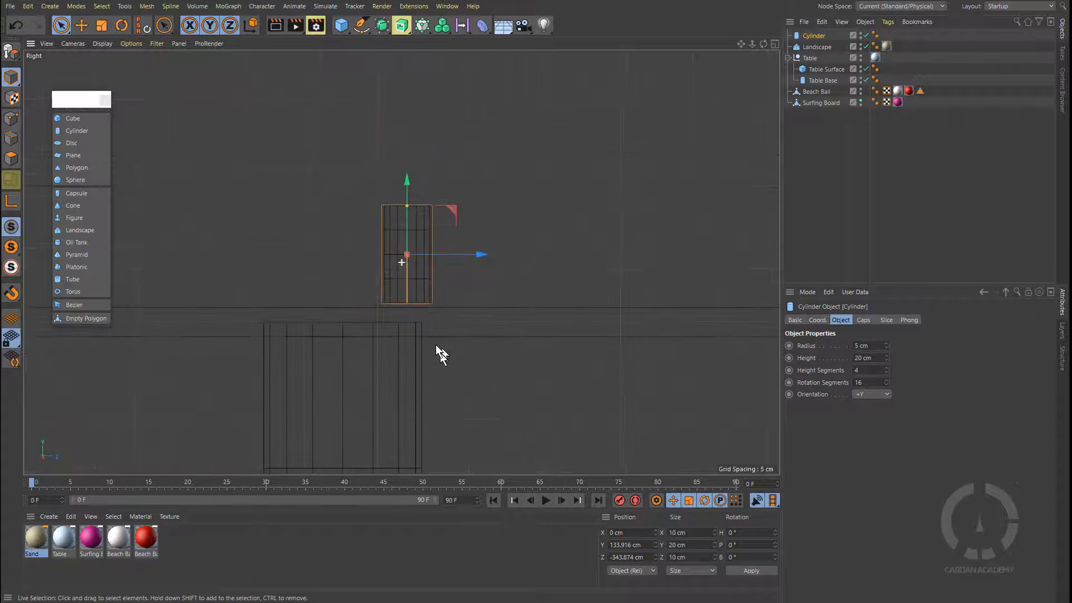
scroll(409, 256, "up", 5)
scroll(418, 240, "down", 2)
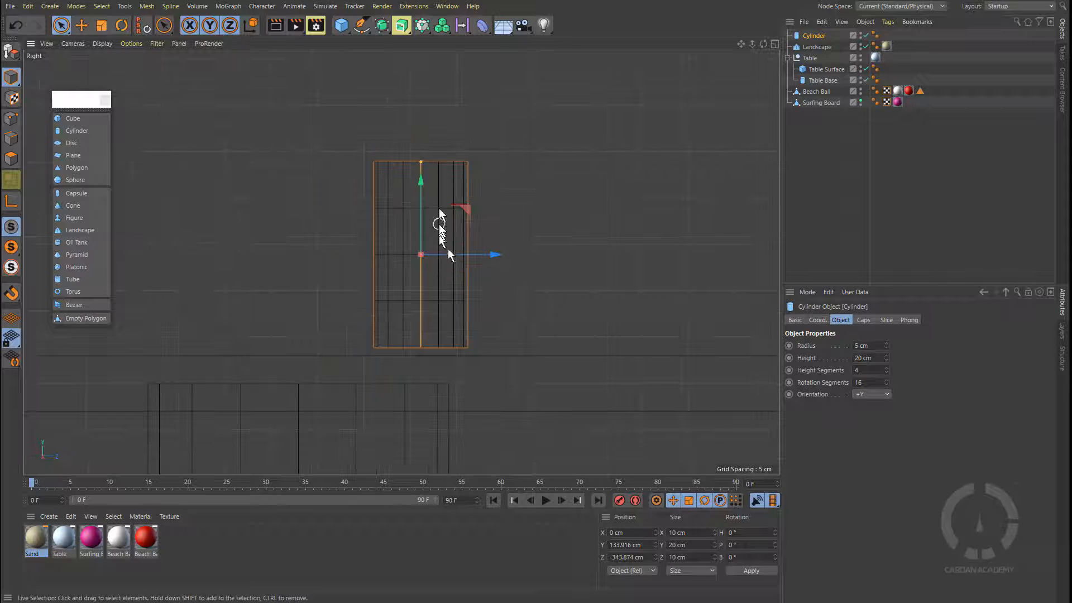
left_click_drag(422, 188, 421, 191)
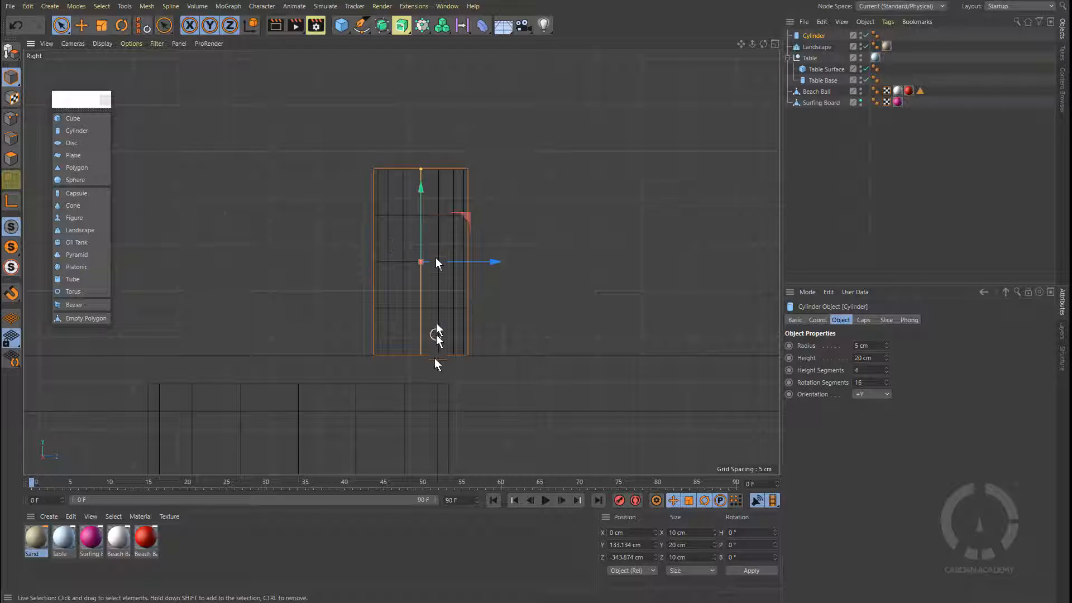
Return to the Perspective view and set its display mode to Gouraud Shading (Lines).
left_click(178, 43)
left_click(189, 103)
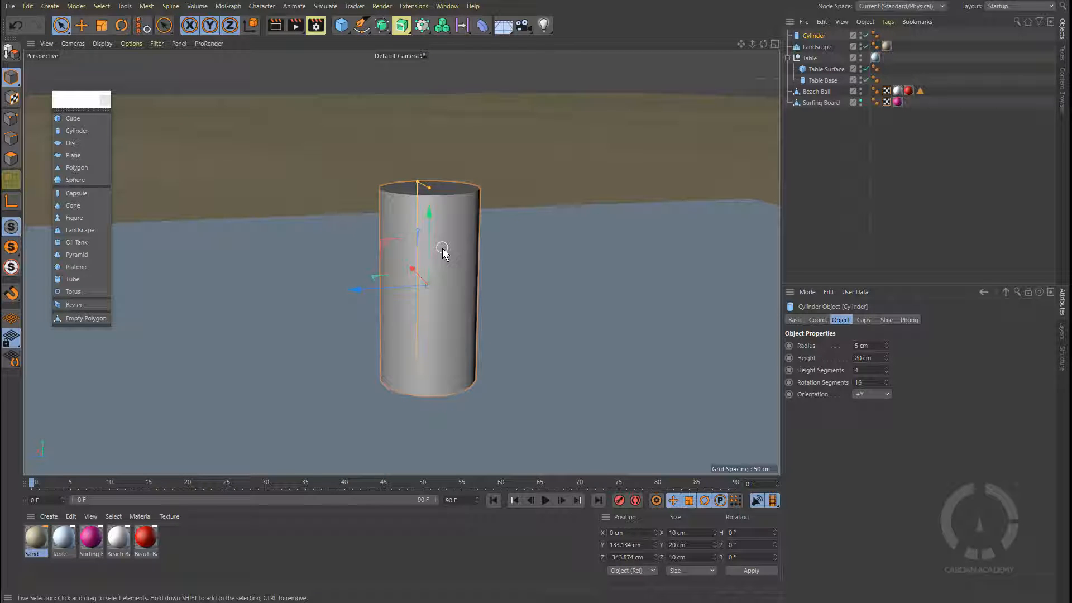
left_click(101, 43)
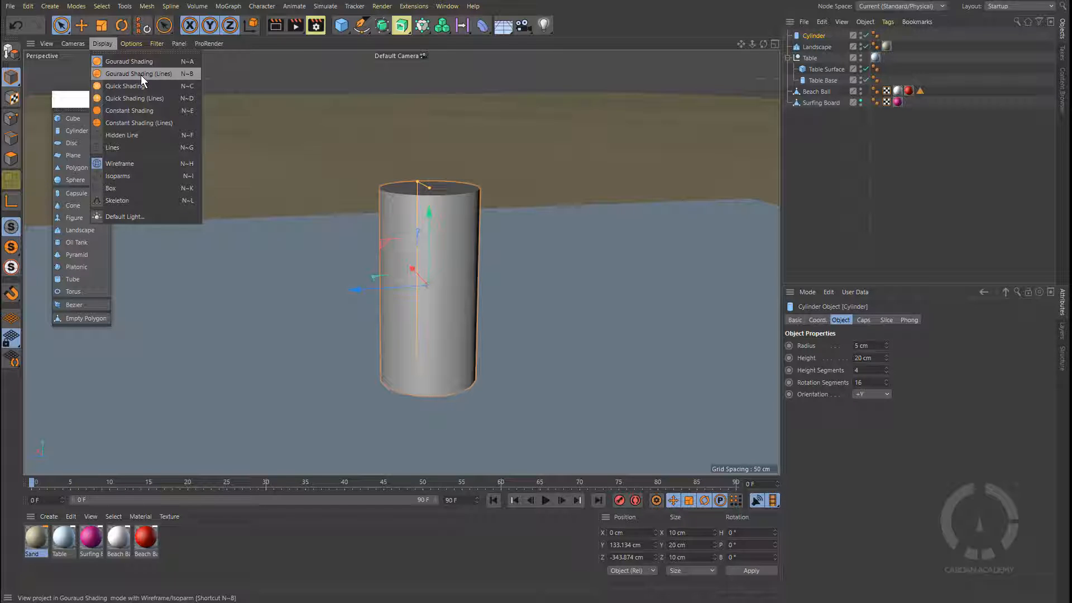
left_click(192, 75)
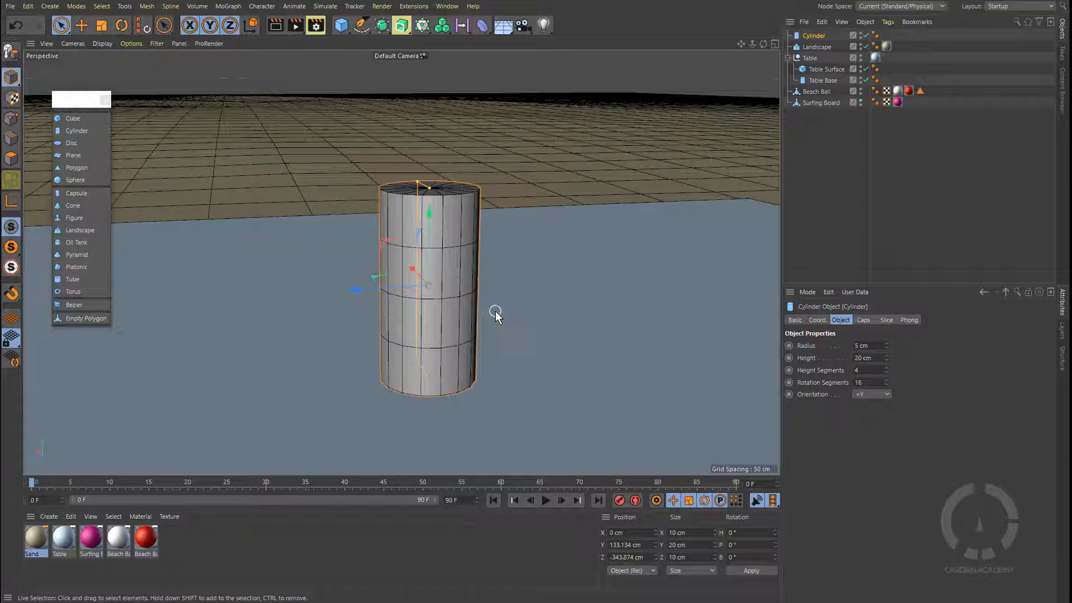
Switch the viewport display to plain Gouraud Shading and back to Gouraud Shading (Lines).
key("n")
key("b")
key("n")
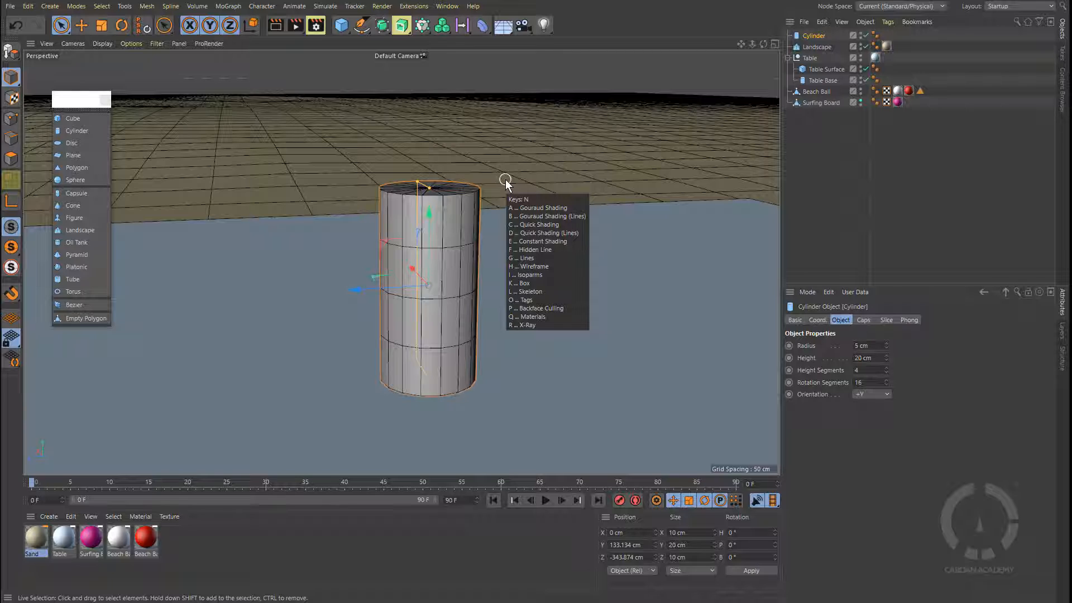
key("a")
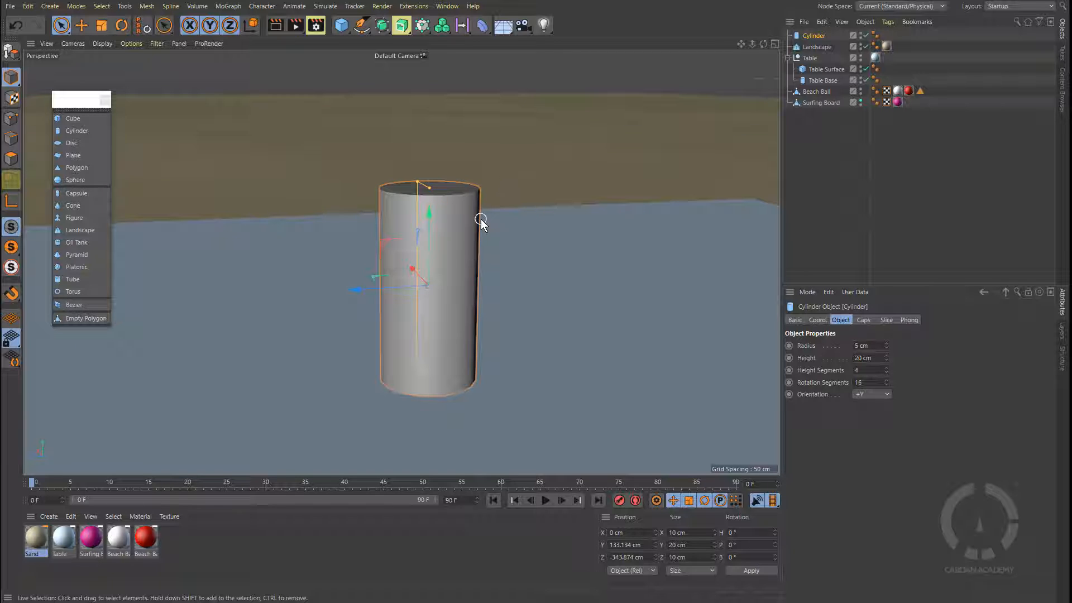
key("n")
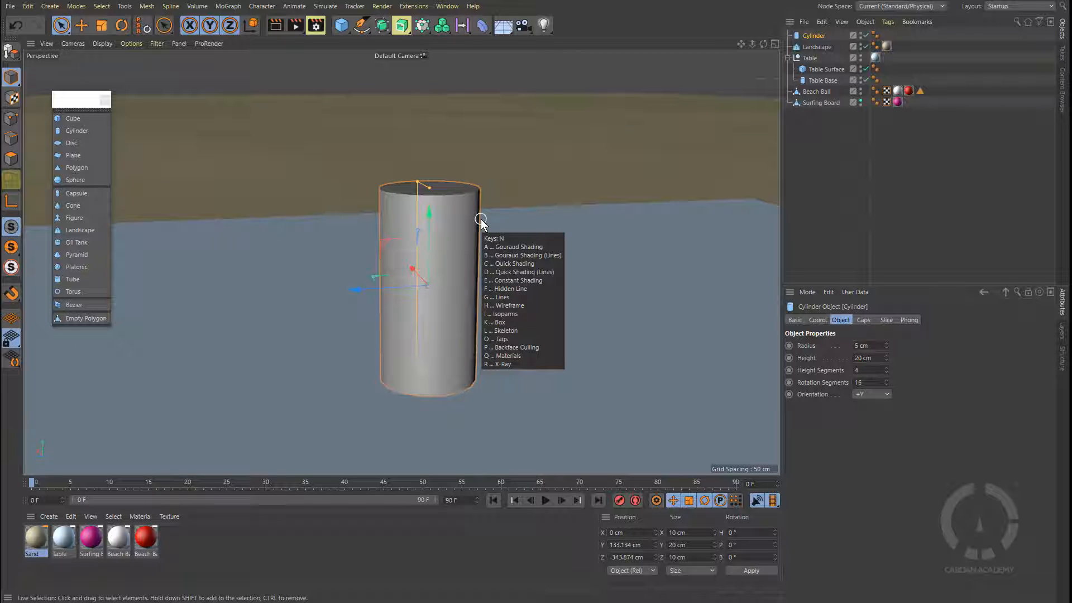
key("b")
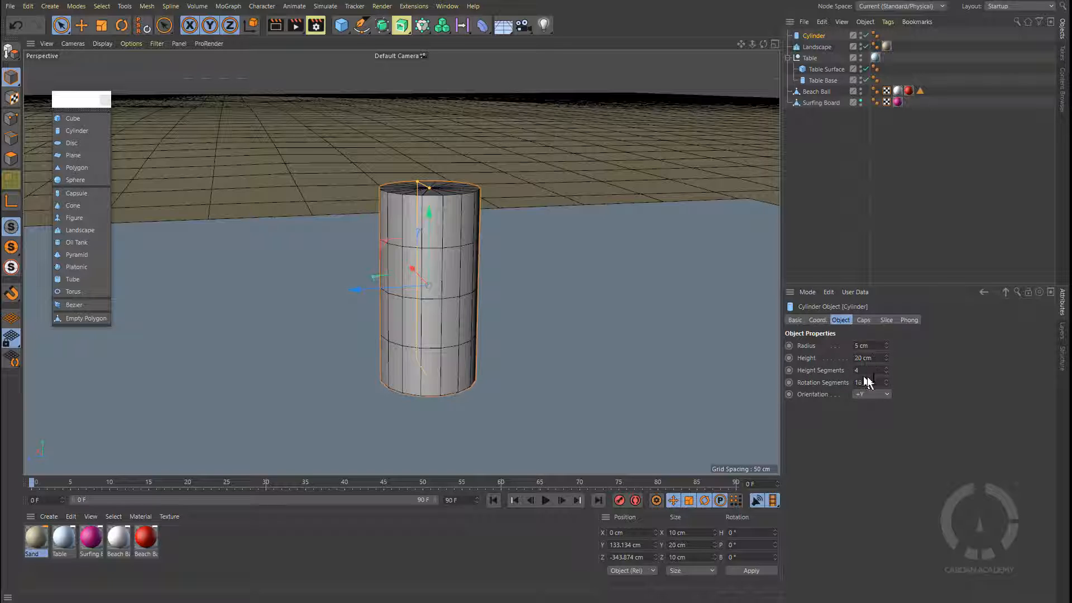
Reduce the cylinder's height segments to 1.
left_click(887, 373)
left_click(886, 373)
left_click(886, 373)
Increase the cylinder's rotation segments to 20.
scroll(469, 287, "up", 3)
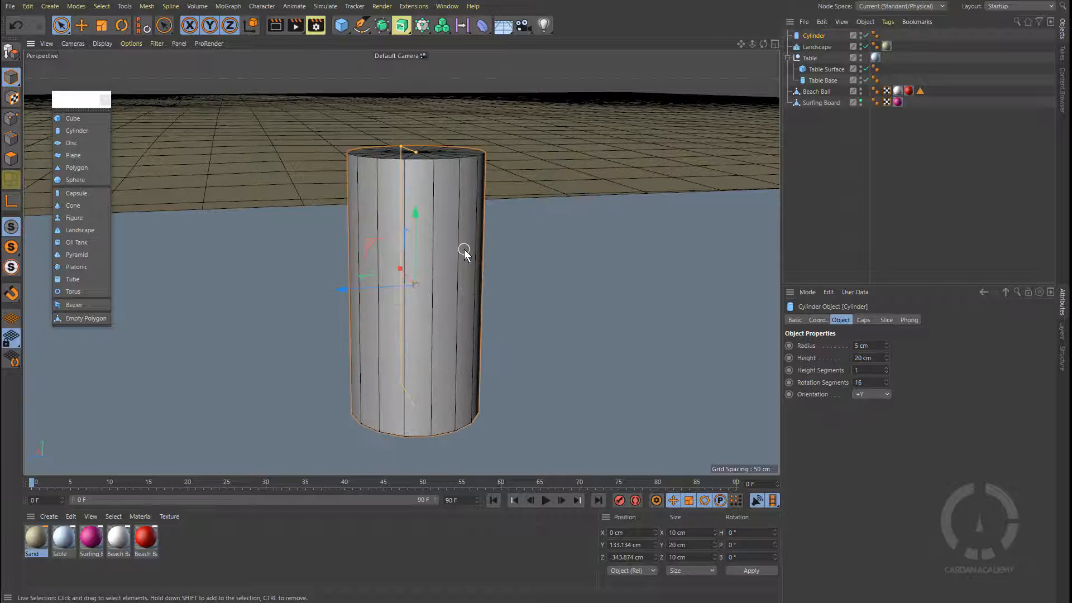
left_click_drag(464, 249, 455, 270, "alt")
middle_click_drag(464, 248, 448, 255, "alt")
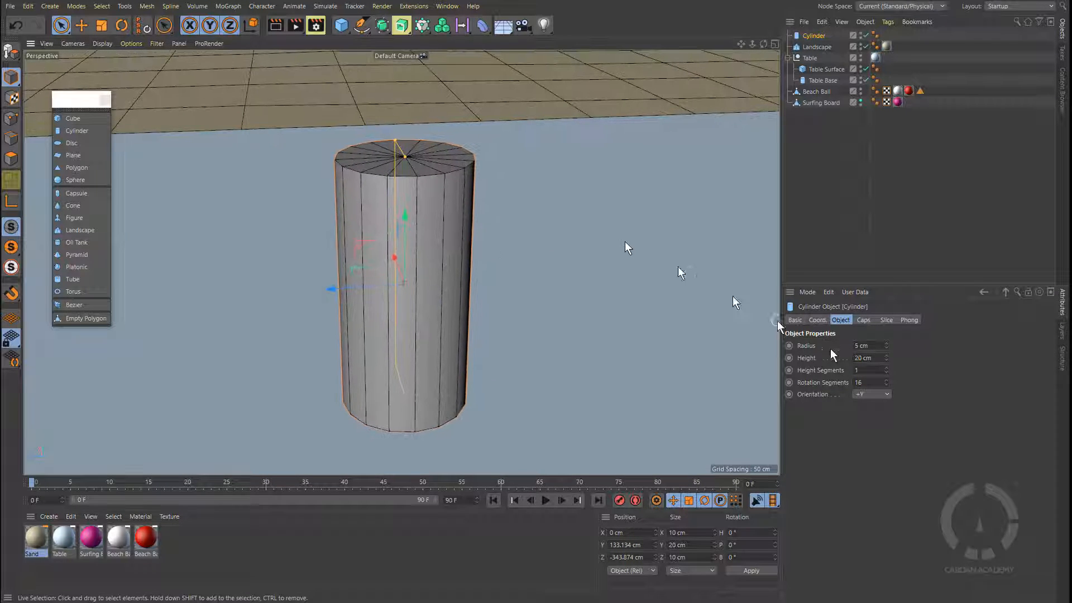
left_click(886, 380)
left_click(886, 380)
left_click(886, 380)
left_click(886, 380)
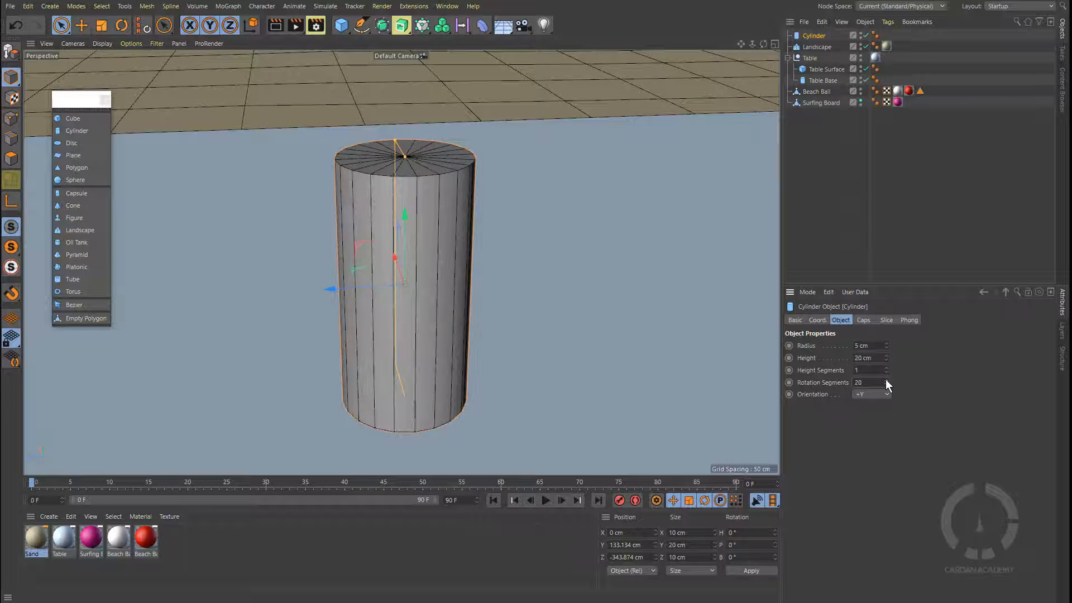
Turn off the cylinder's caps, examine the open tube from above, and turn the caps back on.
left_click_drag(517, 258, 434, 248, "alt")
middle_click_drag(433, 248, 487, 201, "alt")
scroll(448, 223, "up", 1)
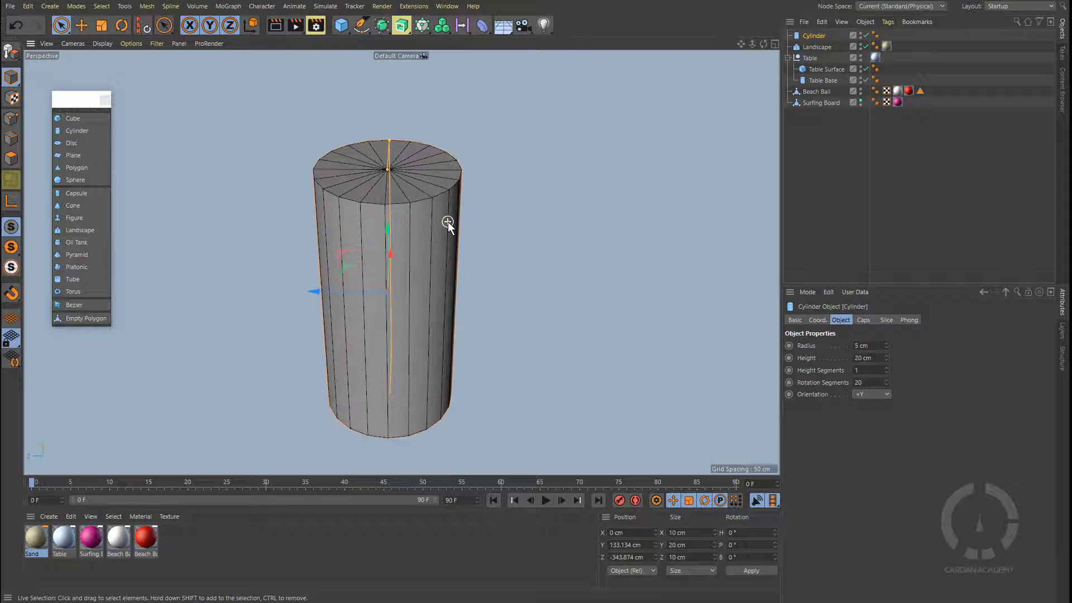
left_click_drag(448, 222, 465, 196, "alt")
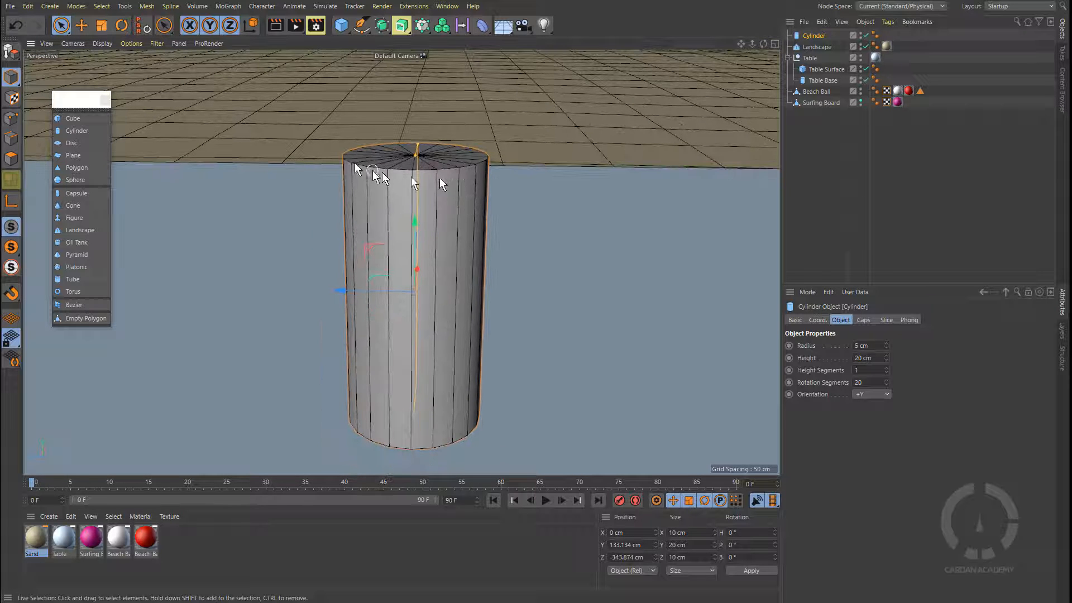
mouse_move(461, 288)
left_mouse_down("alt")
mouse_move(465, 215)
mouse_move(458, 293)
left_mouse_up("alt")
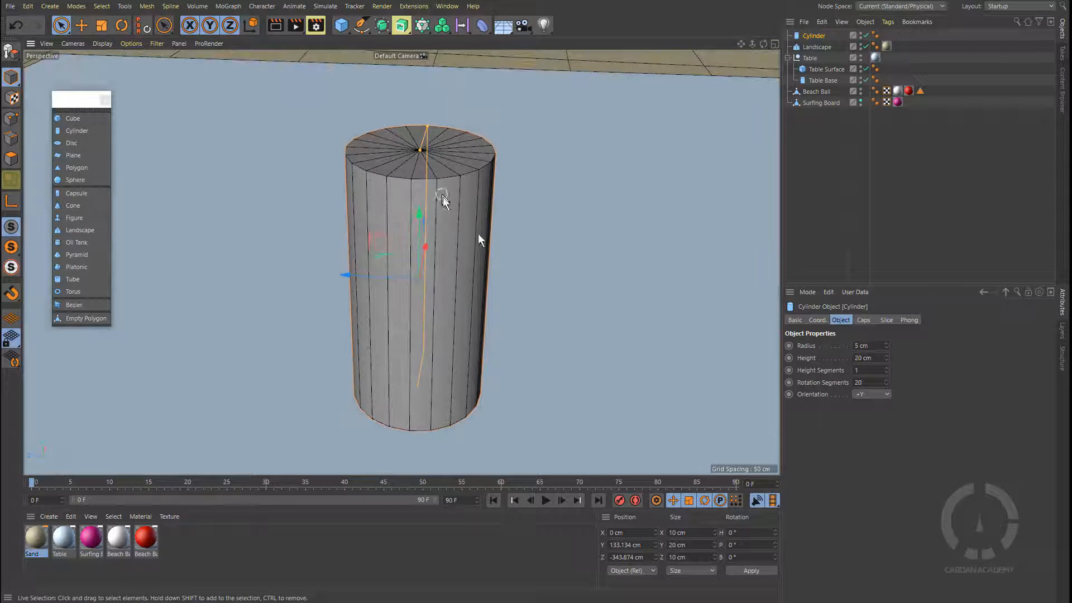
left_click(863, 321)
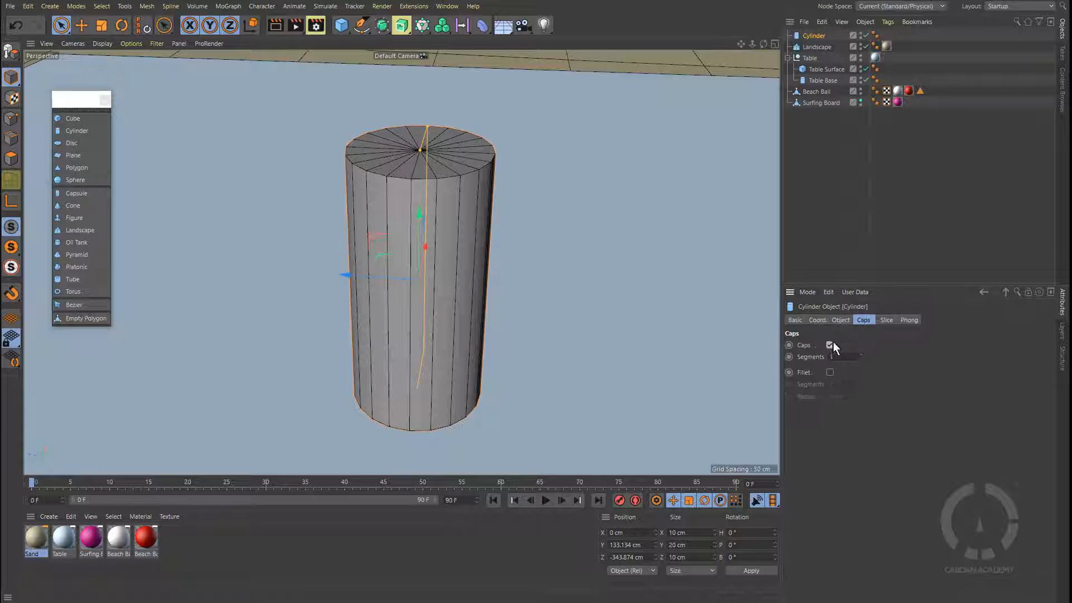
left_click(831, 344)
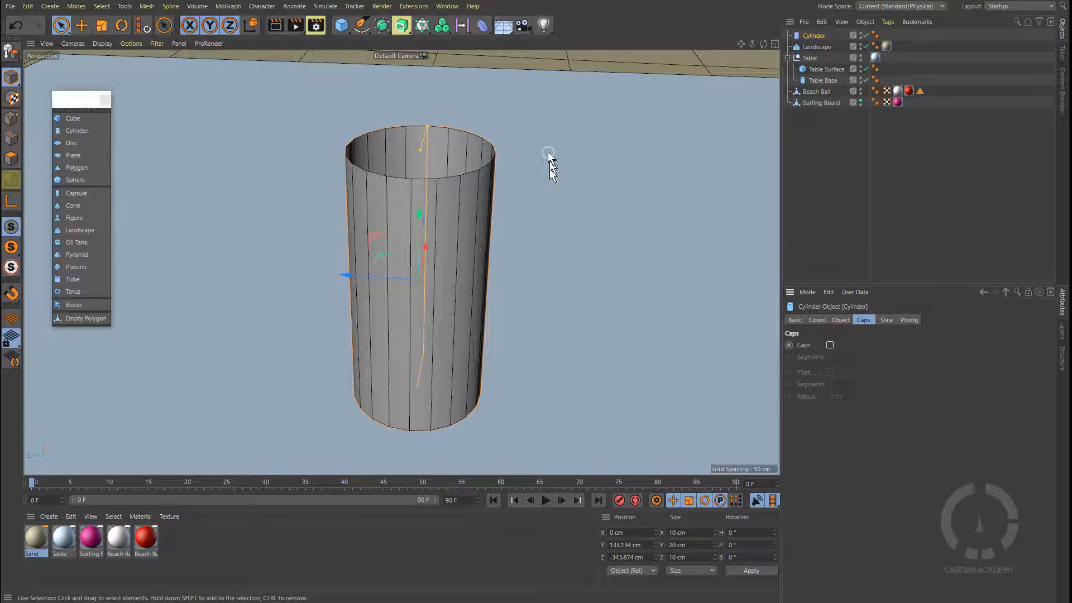
left_click_drag(550, 165, 365, 285, "alt")
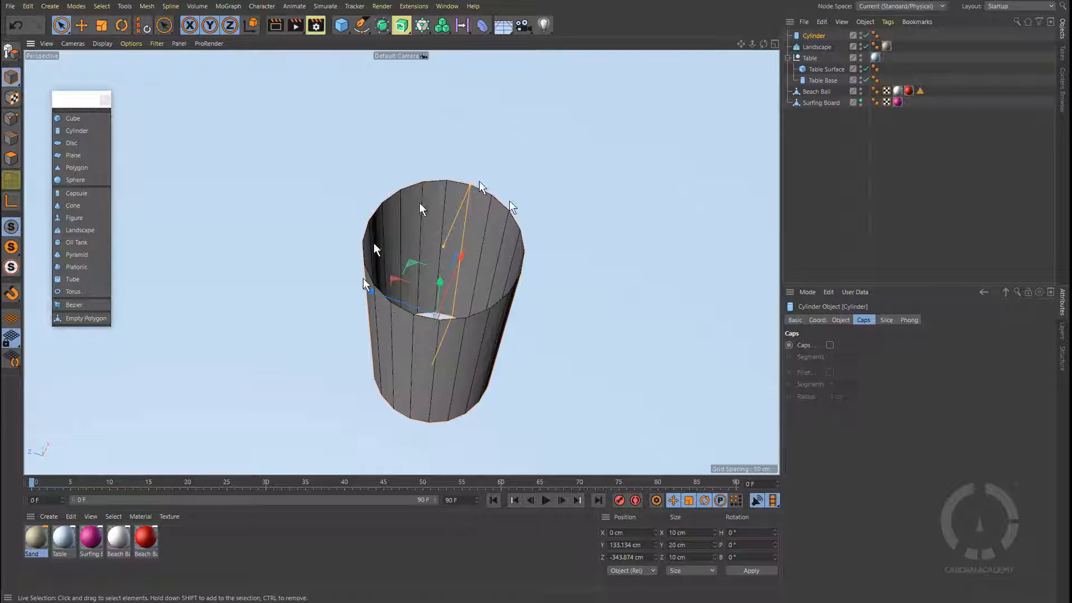
left_click_drag(554, 278, 538, 289, "alt")
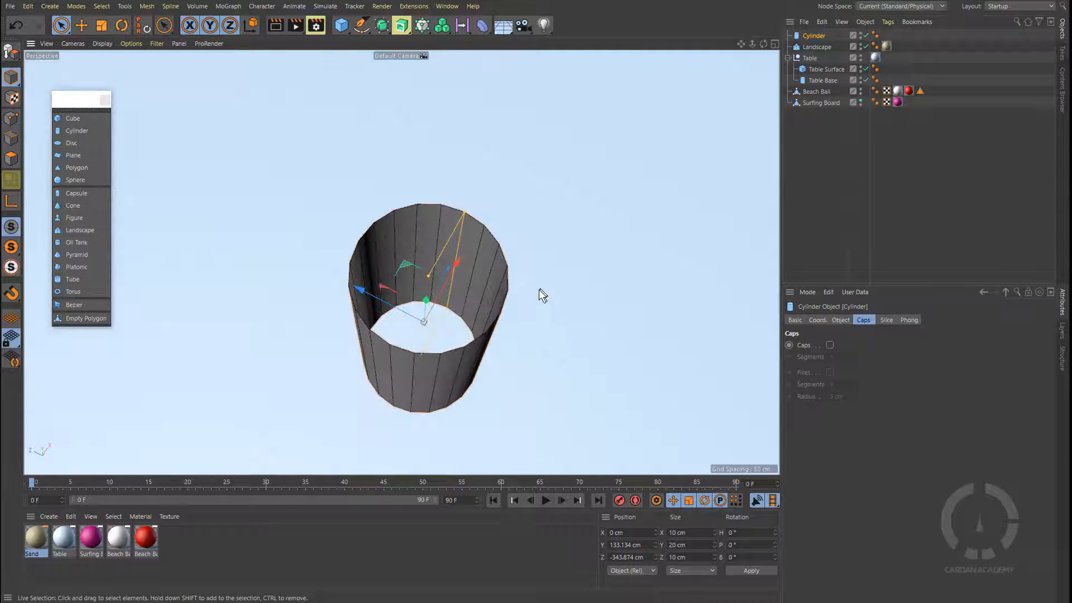
left_click(830, 345)
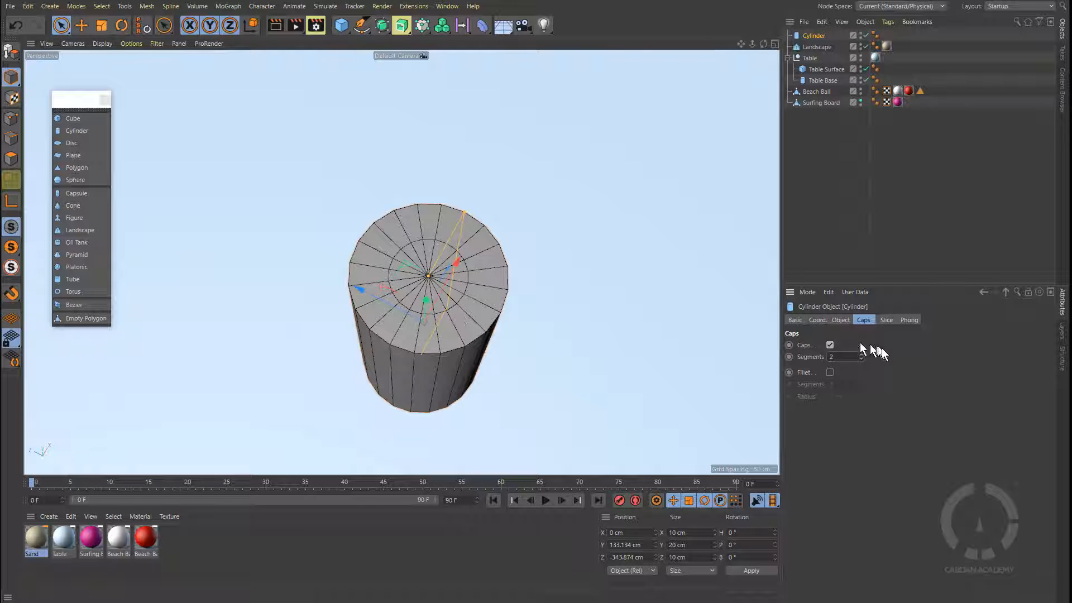
Reduce the cylinder's cap segments to 1 and enable the fillet on its caps.
left_click(862, 359)
left_click(830, 372)
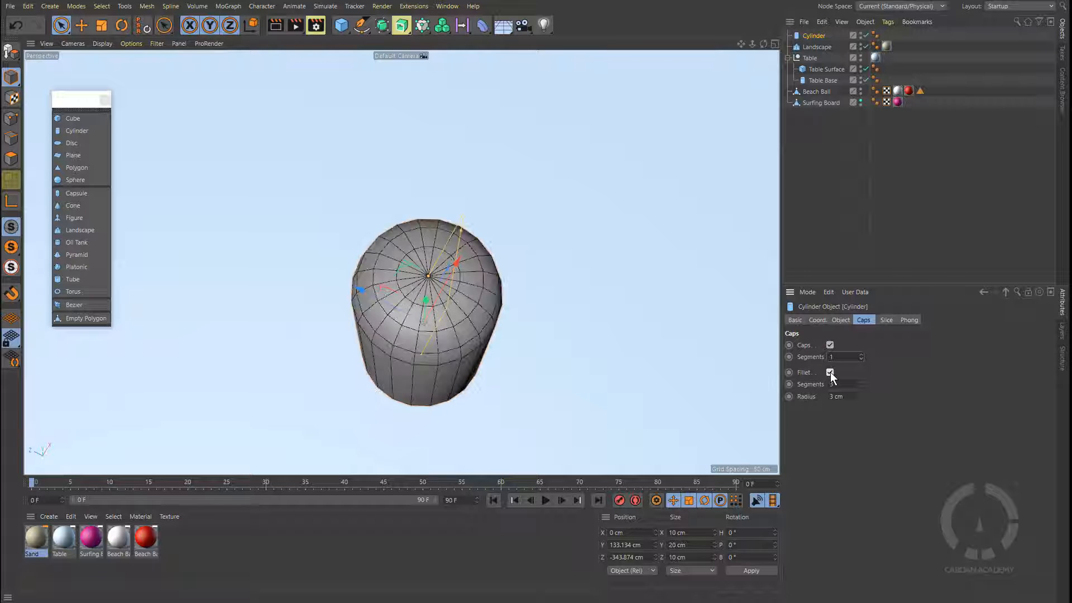
left_click_drag(504, 347, 502, 259, "alt")
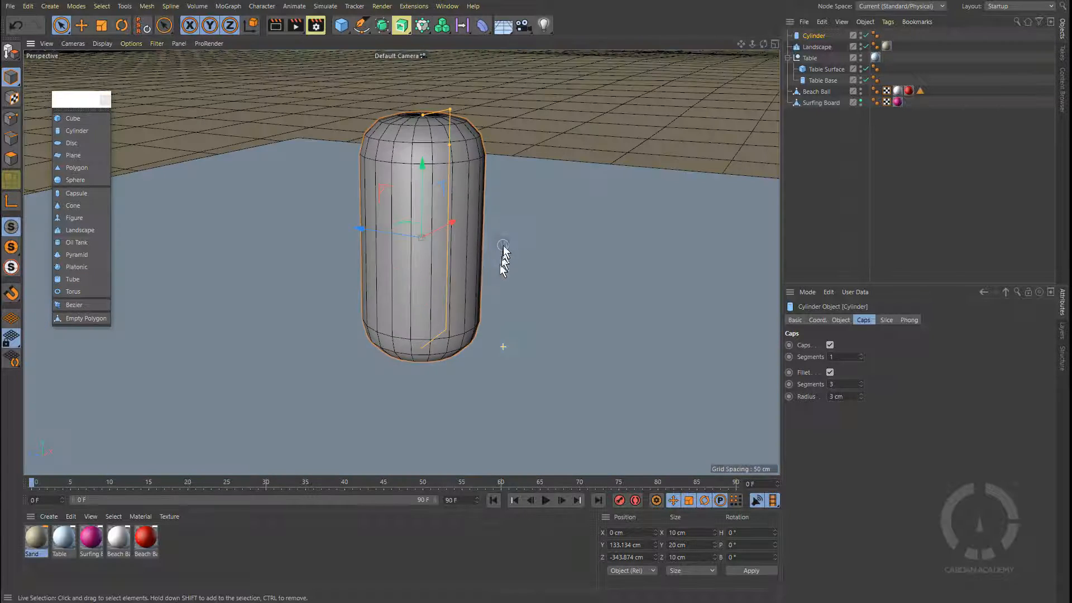
middle_click_drag(503, 259, 537, 274, "alt")
scroll(525, 301, "up", 3)
left_click_drag(537, 274, 544, 251, "alt")
middle_click_drag(544, 251, 521, 413, "alt")
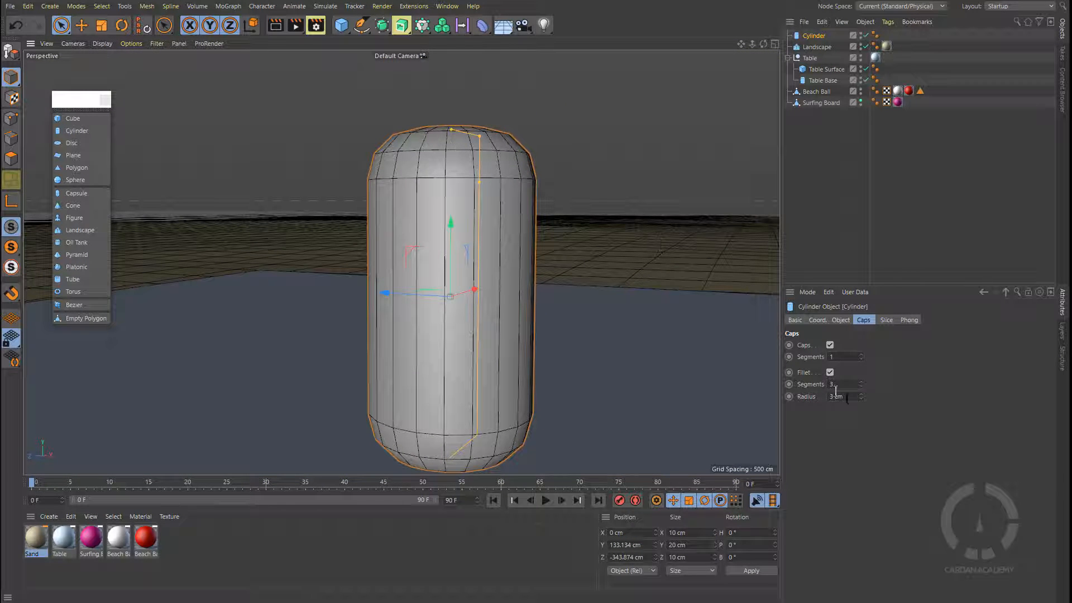
Set the cylinder's cap fillet to 5 segments with a radius of 1 cm.
left_click(861, 381)
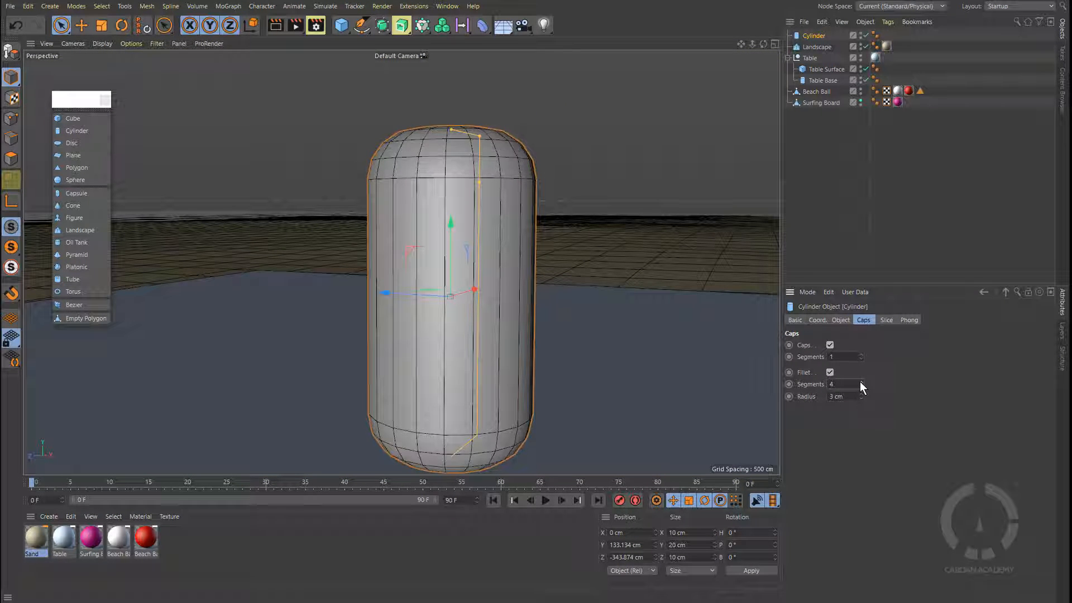
left_click(861, 382)
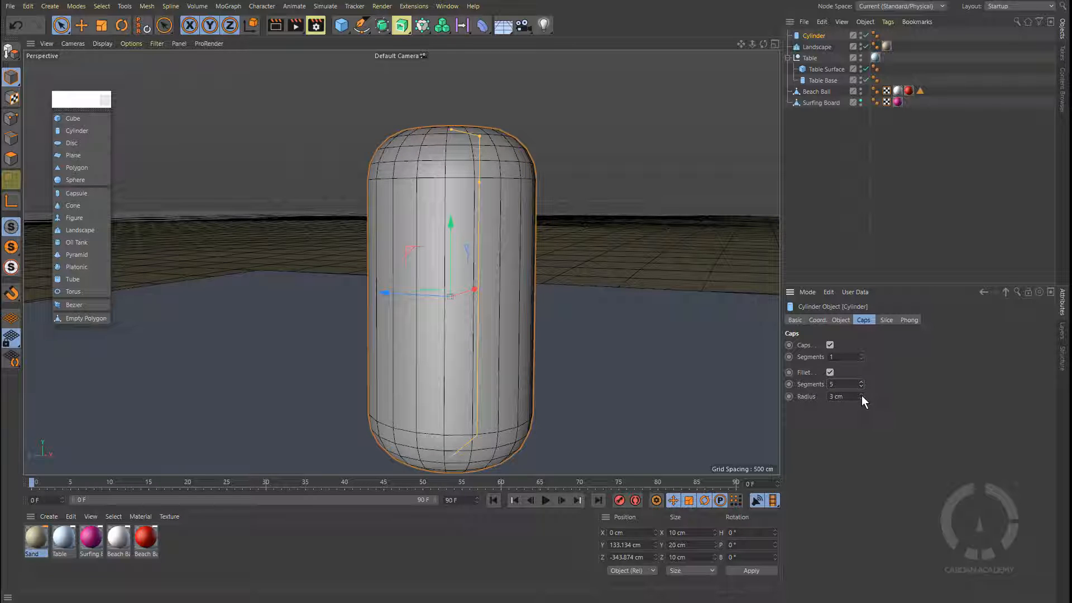
mouse_move(861, 396)
left_mouse_down()
mouse_move(861, 413)
mouse_move(862, 385)
mouse_move(861, 412)
left_mouse_up()
left_click(860, 393)
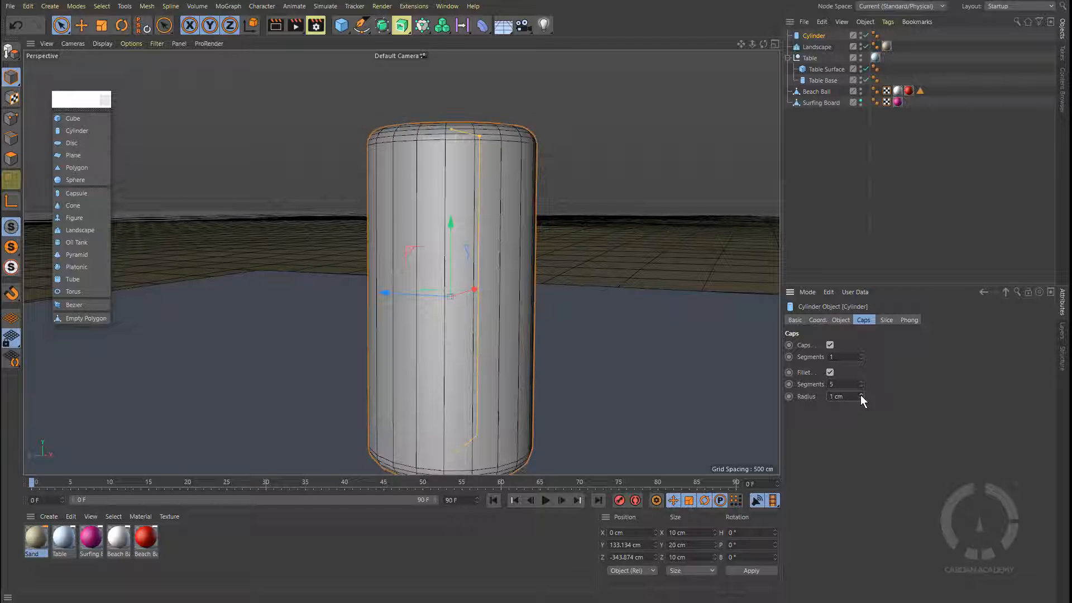
left_click(860, 393)
left_click(861, 398)
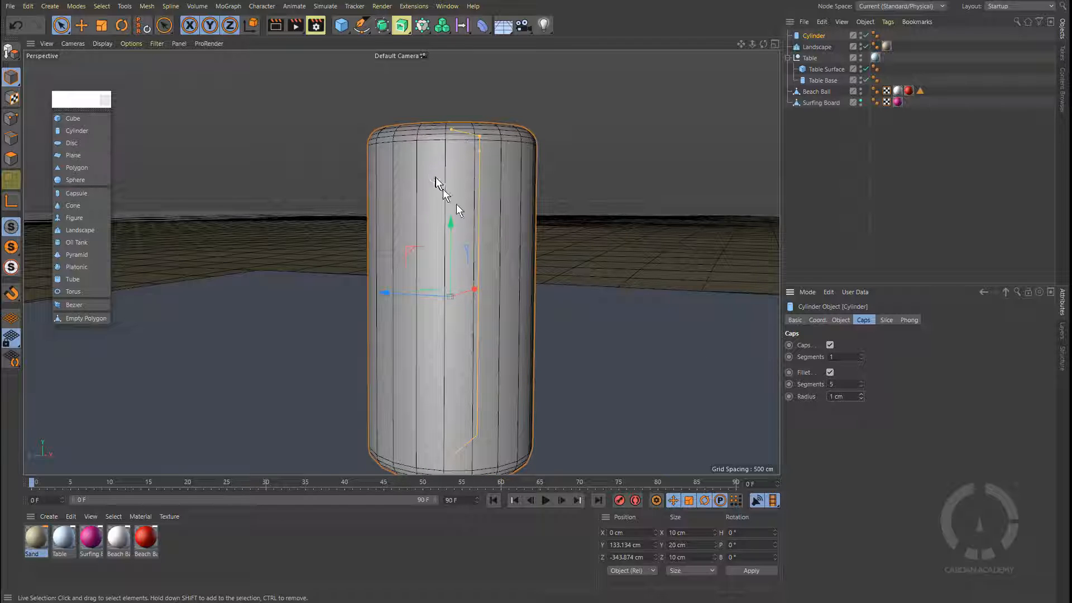
Enlarge the cylinder to a radius of 10 cm and a height of 40 cm.
scroll(482, 221, "down", 5)
left_click_drag(482, 221, 445, 293, "alt")
scroll(444, 292, "up", 2)
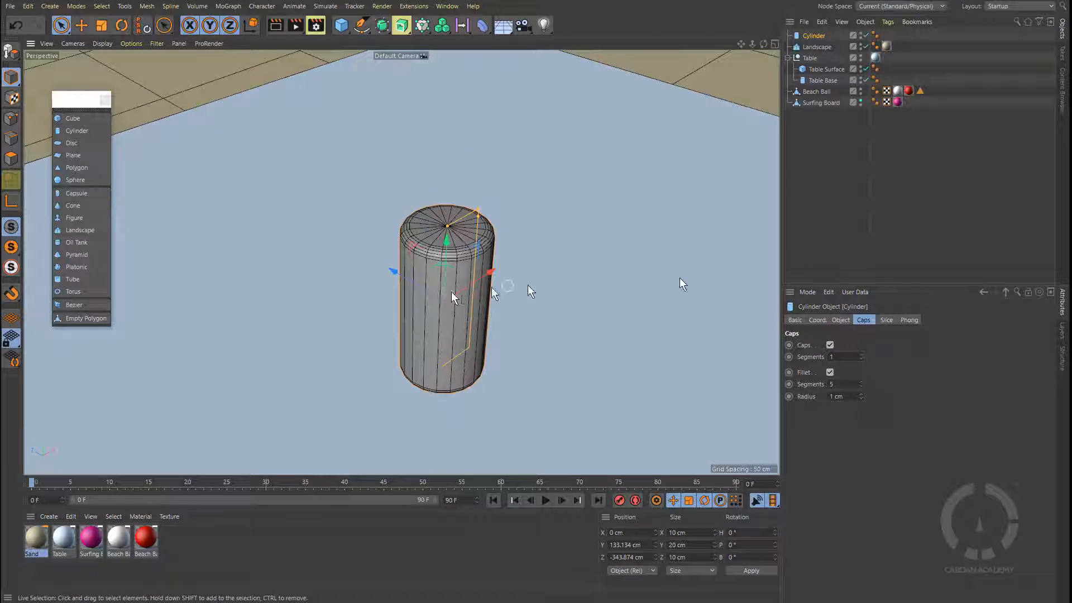
left_click(839, 320)
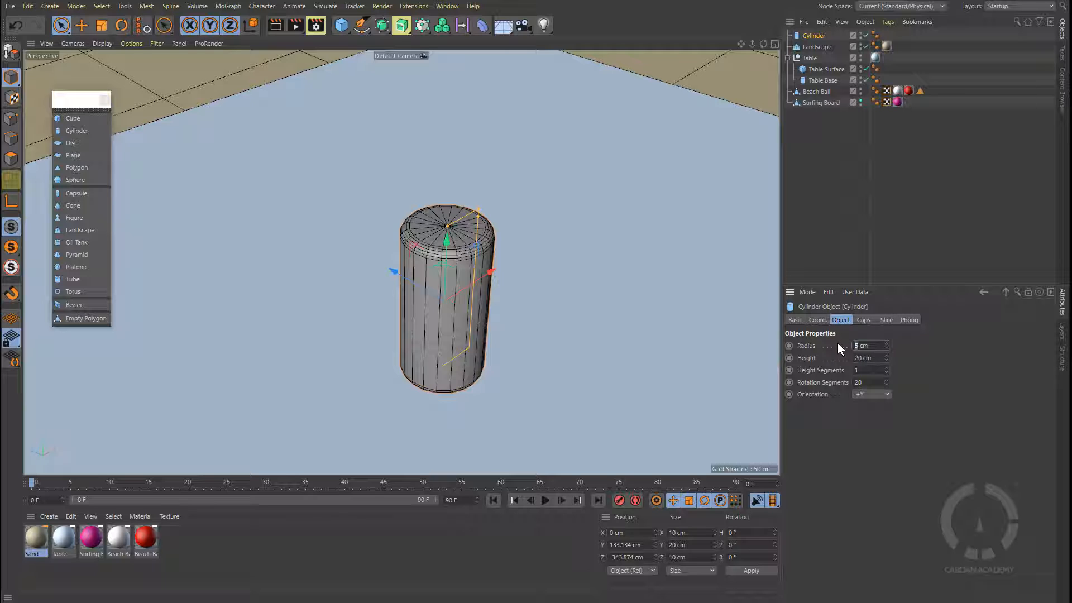
key("Tab")
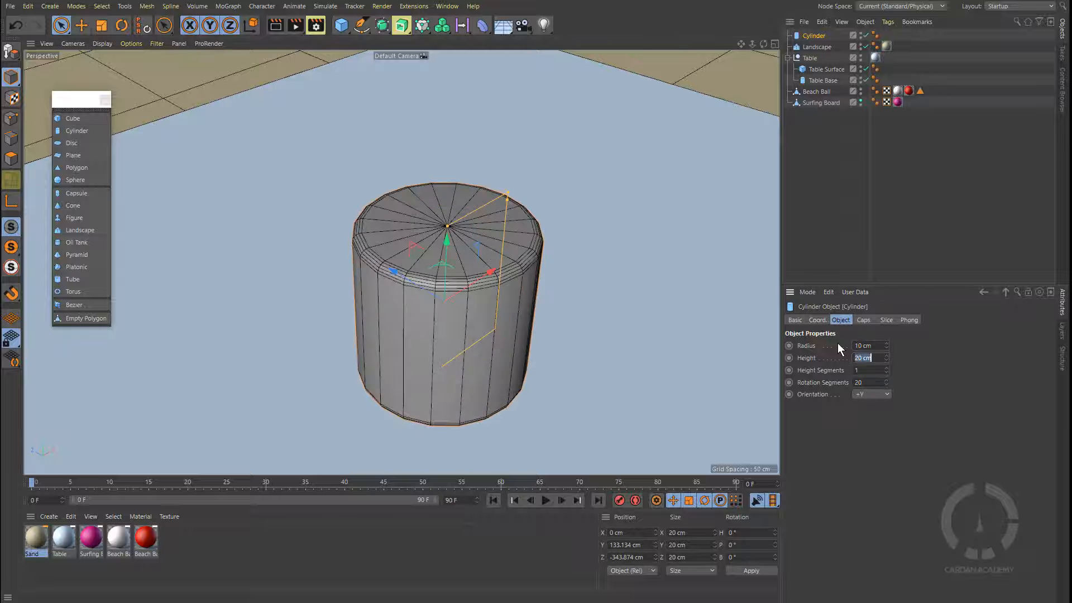
key("Return")
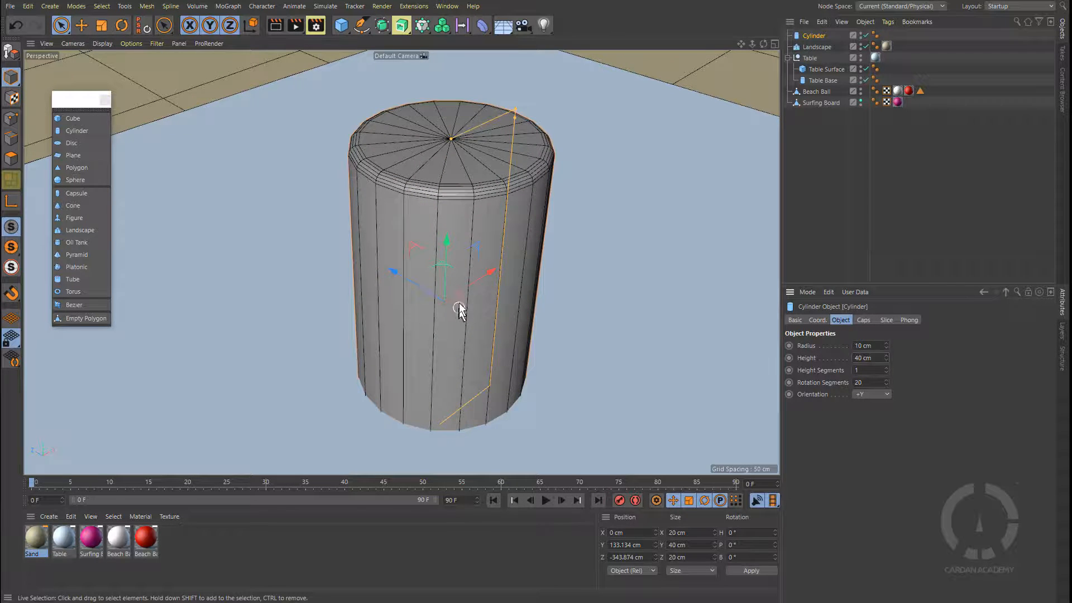
Raise the cylinder along Y to about 142.9 cm so its base rests on the tabletop.
left_click_drag(459, 306, 454, 183, "alt")
left_click_drag(468, 144, 502, 207, "alt")
middle_click_drag(484, 185, 495, 218, "alt")
scroll(495, 218, "up", 3)
left_click_drag(502, 166, 444, 200, "alt")
scroll(473, 178, "down", 3)
scroll(444, 200, "down", 4)
middle_click_drag(450, 230, 452, 202, "alt")
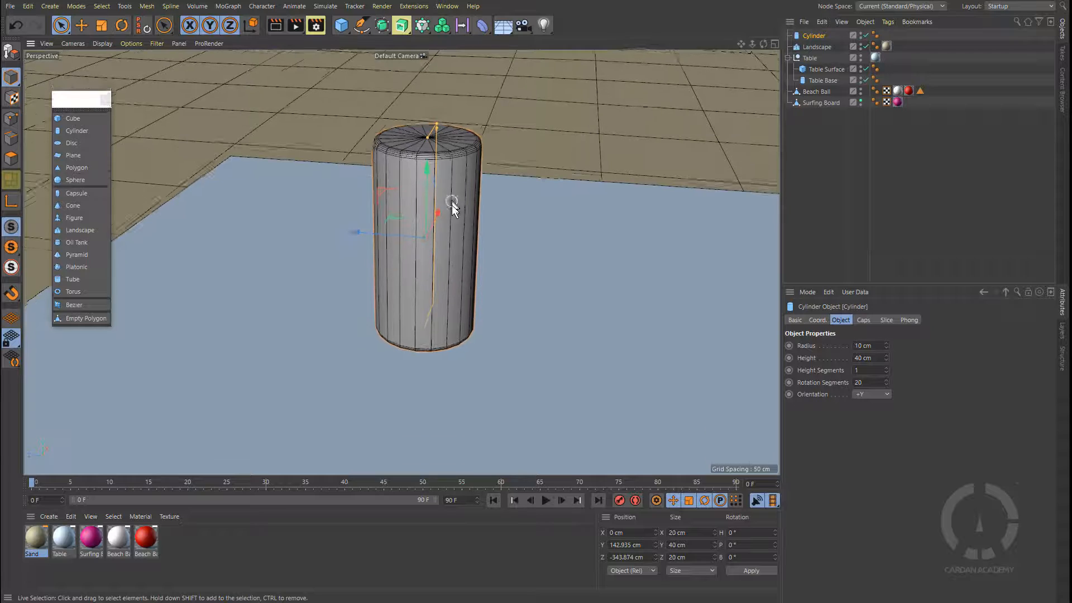
left_click_drag(451, 202, 452, 179, "alt")
scroll(457, 202, "up", 4)
mouse_move(458, 202)
middle_mouse_down("alt")
mouse_move(463, 237)
mouse_move(464, 218)
middle_mouse_up("alt")
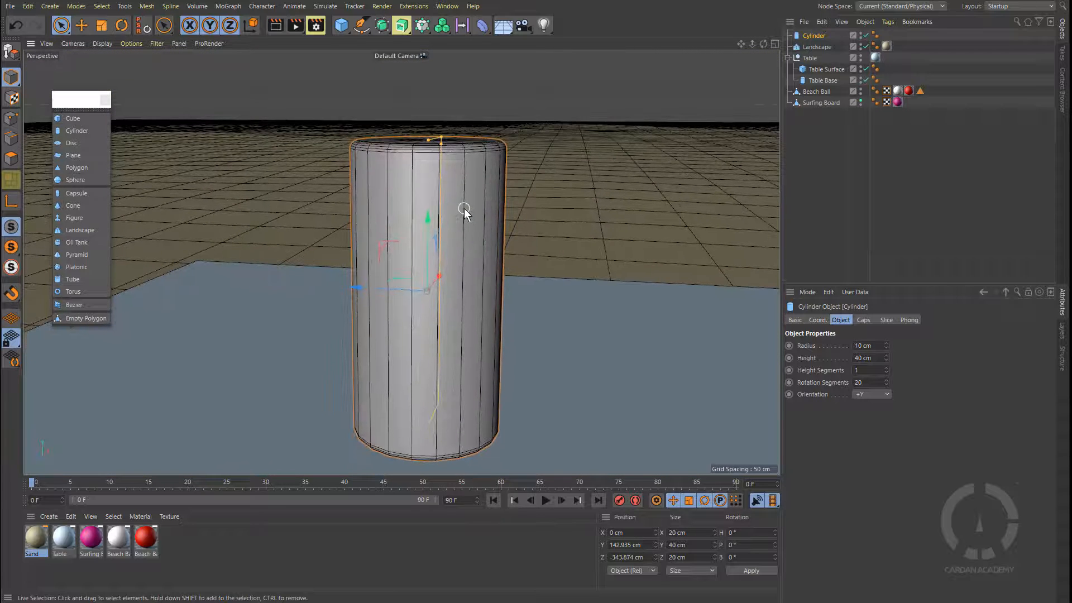
Rename the cylinder as Glass and convert it into an editable polygon object.
double_click(814, 36)
type("Glas")
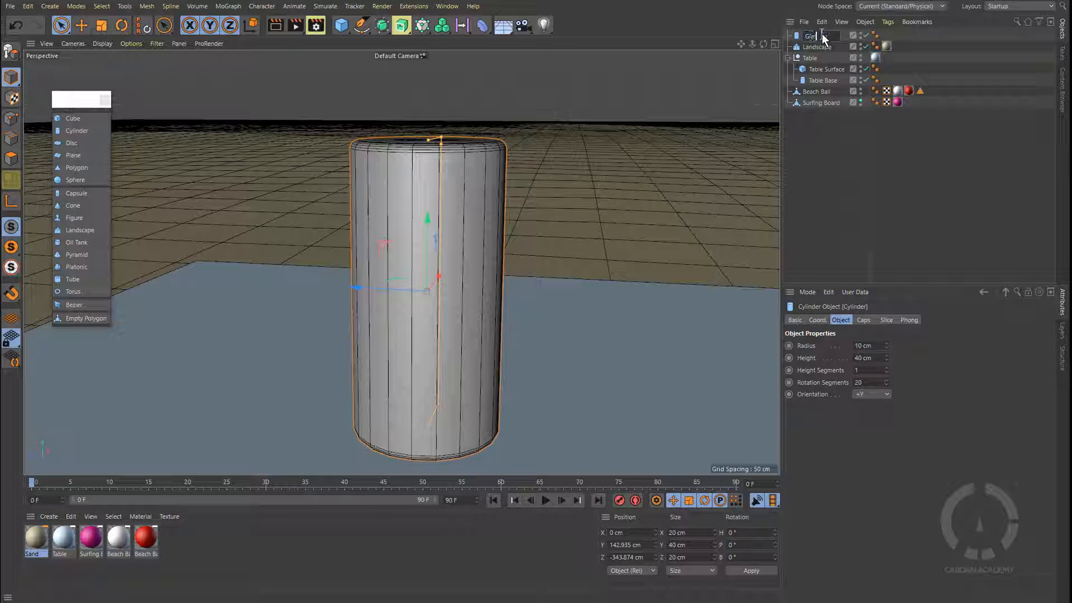
type("s")
key("Return")
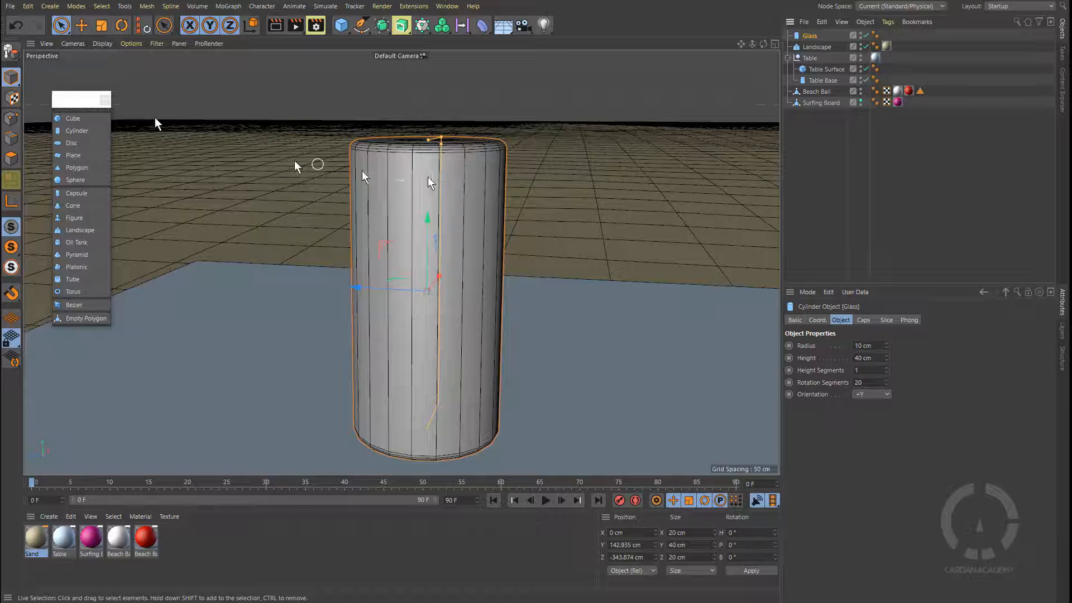
left_click(12, 52)
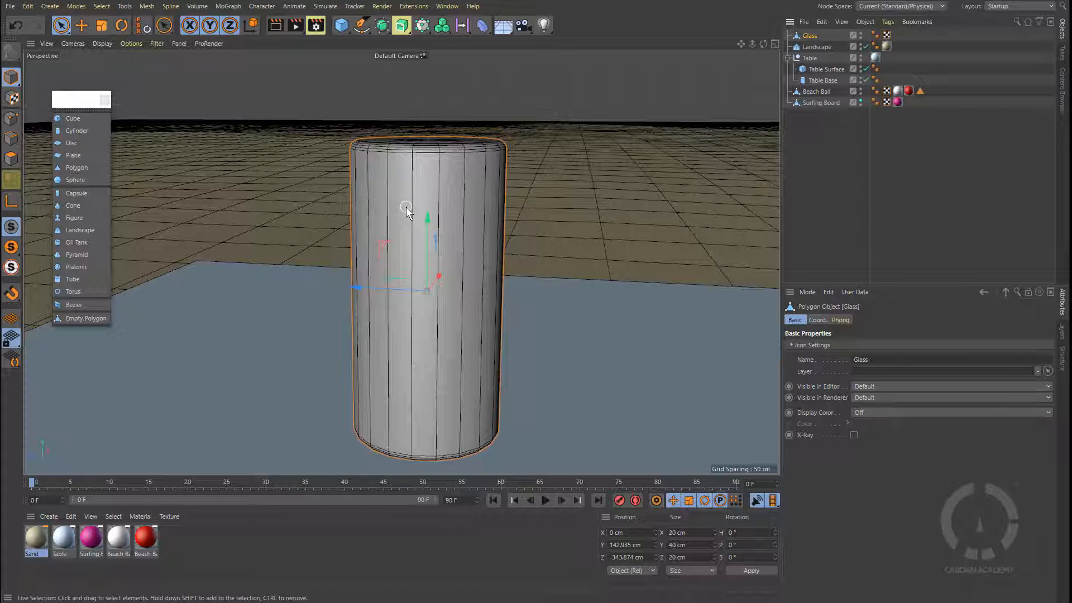
Switch the Glass between Points, Edges and Polygons modes to examine its component types.
left_click(11, 179)
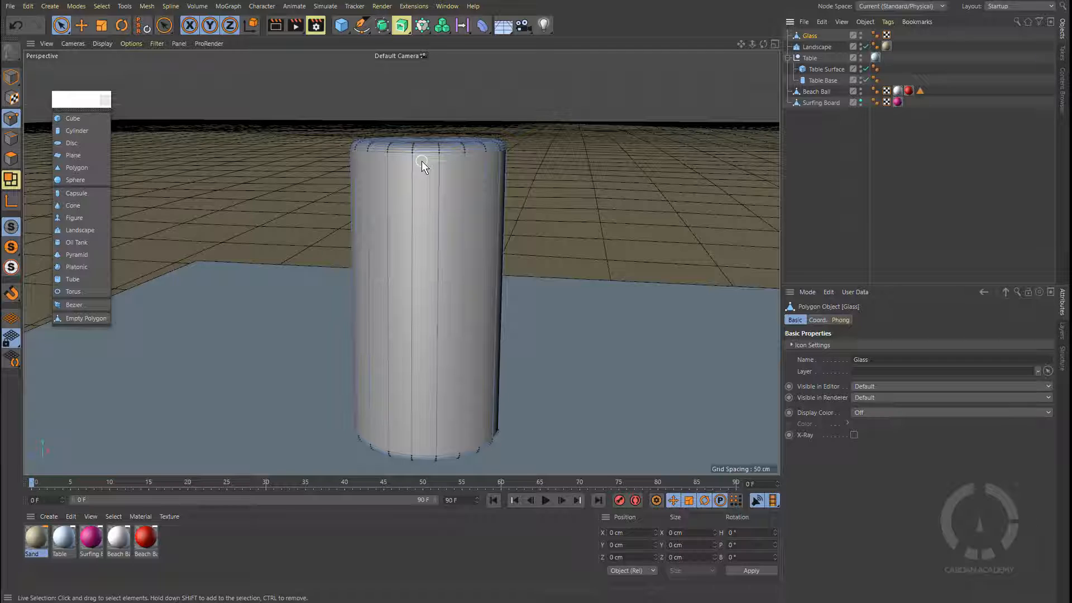
left_click(11, 138)
left_click(11, 158)
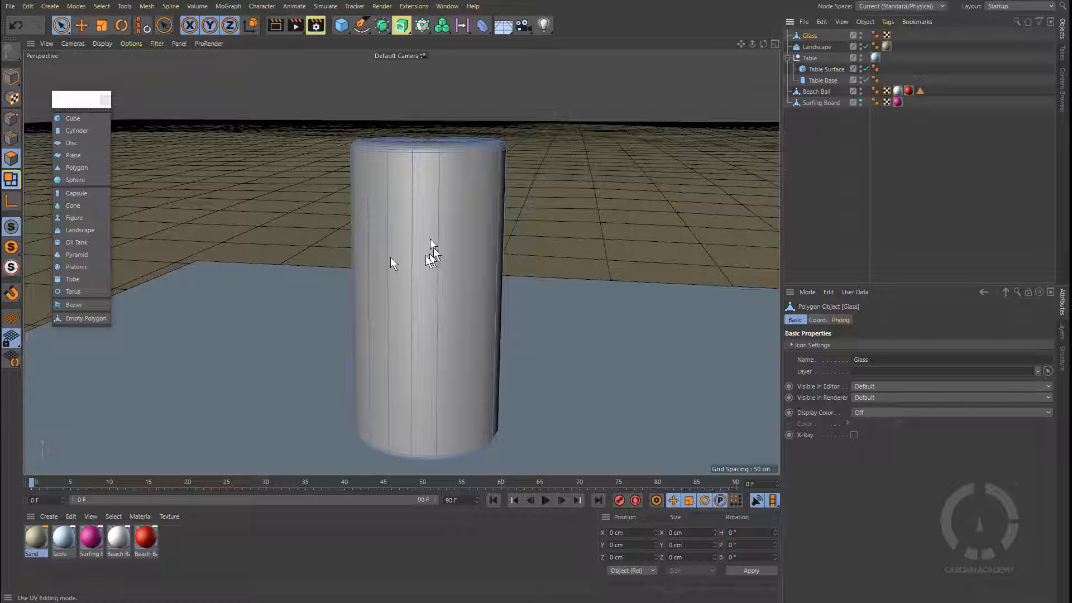
left_click(12, 159)
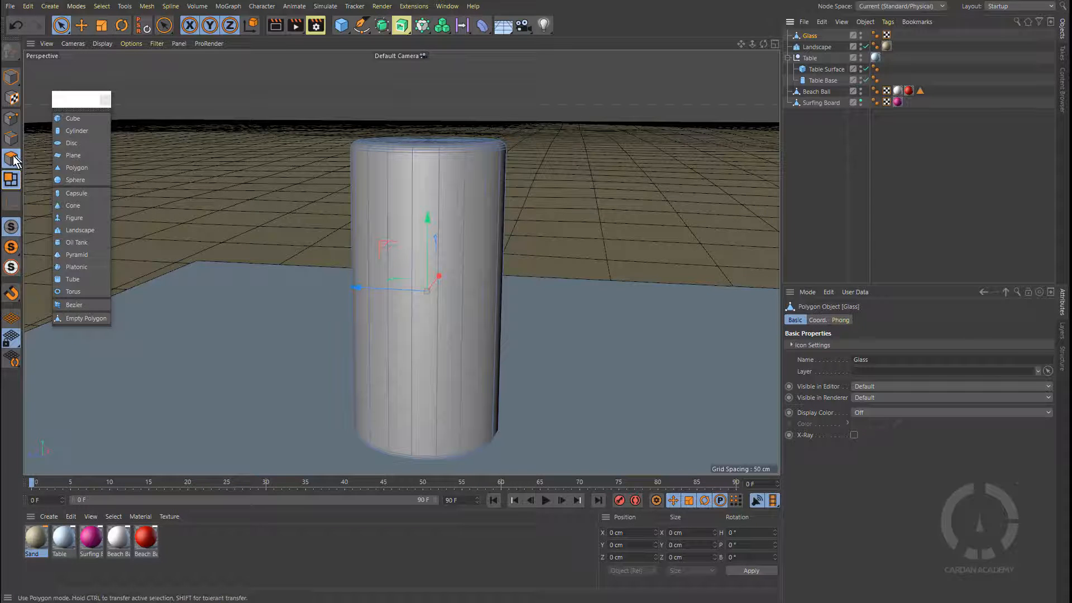
left_click(12, 118)
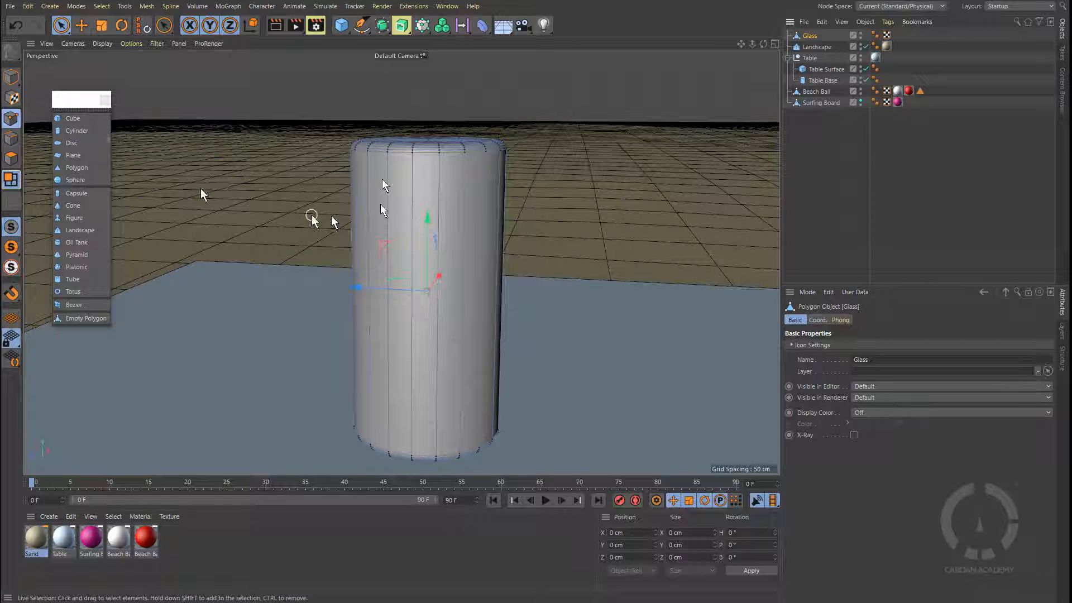
left_click(11, 137)
left_click(12, 157)
left_click(13, 124)
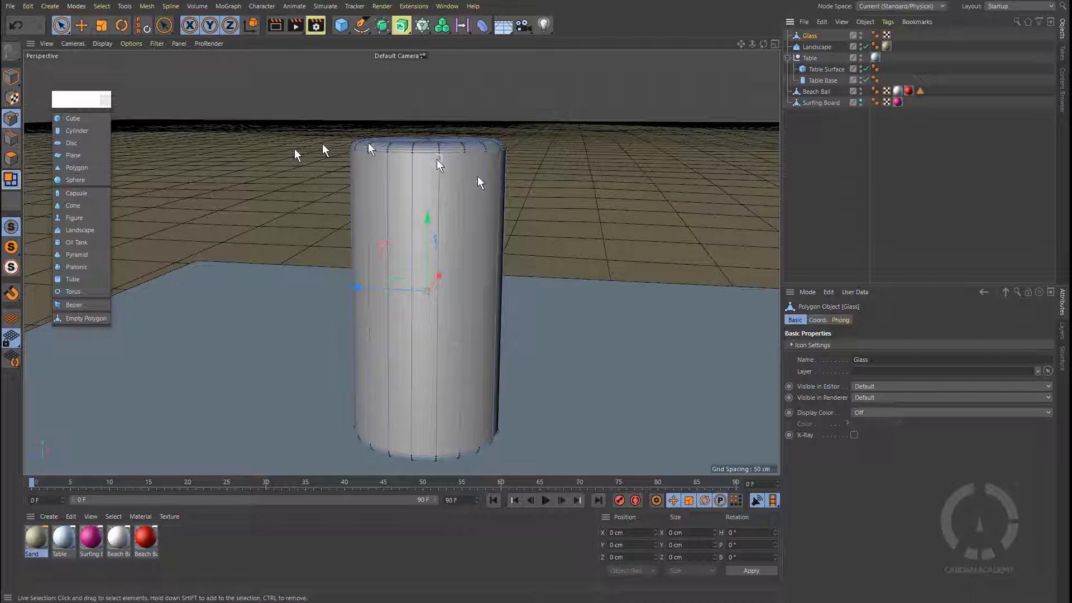
left_click(12, 138)
left_click(11, 157)
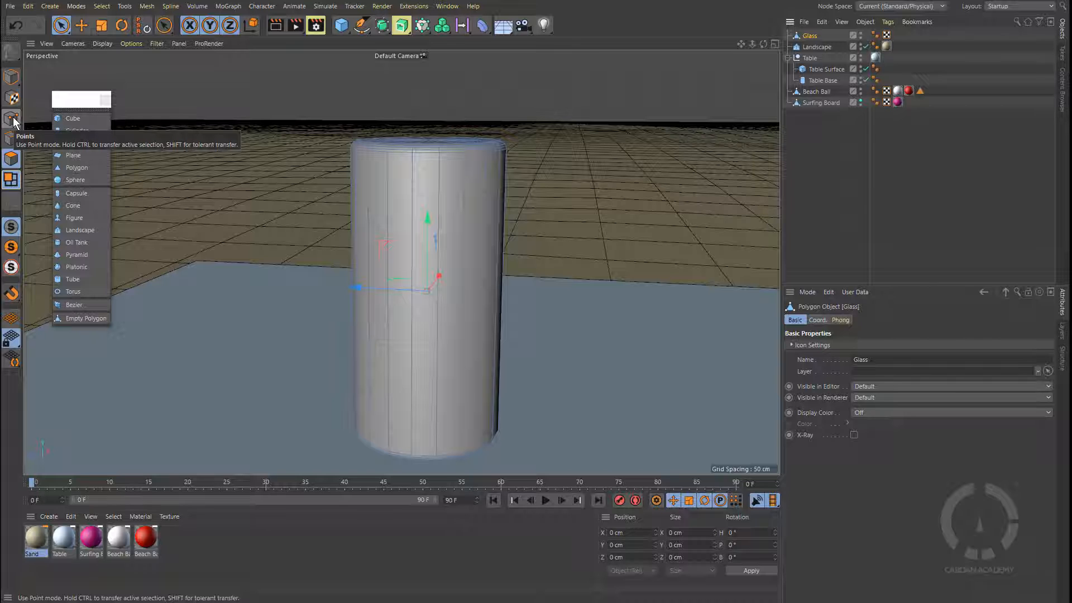
Select the points around the Glass's upper rim in Points mode and turn off Only Select Visible Elements for Live Selection.
left_click(13, 120)
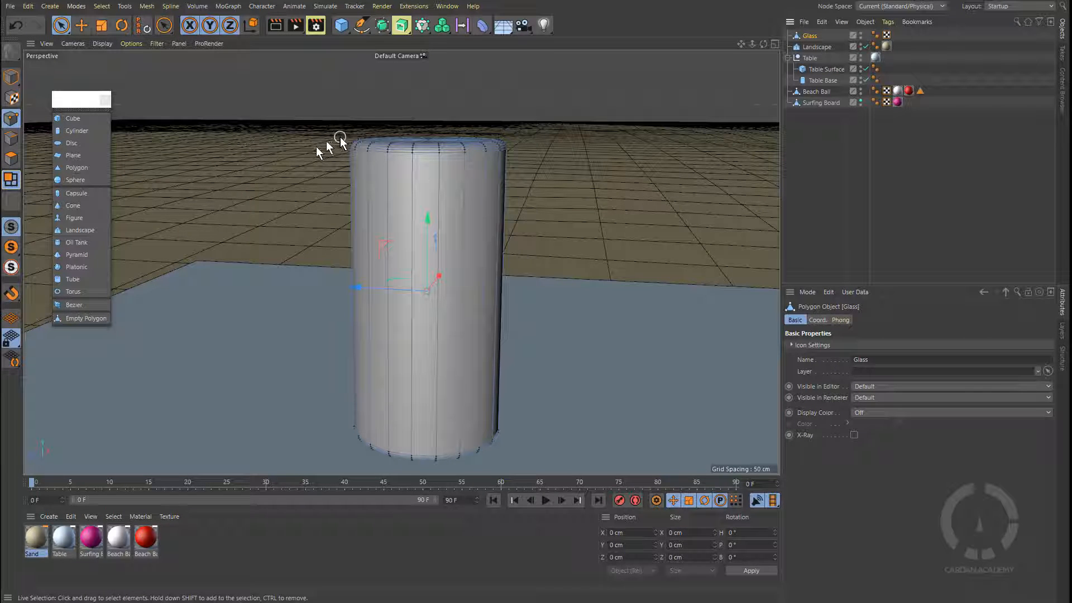
mouse_move(353, 146)
left_mouse_down()
mouse_move(495, 152)
mouse_move(346, 145)
mouse_move(455, 136)
mouse_move(371, 186)
mouse_move(483, 174)
mouse_move(426, 153)
mouse_move(401, 158)
mouse_move(563, 169)
left_mouse_up()
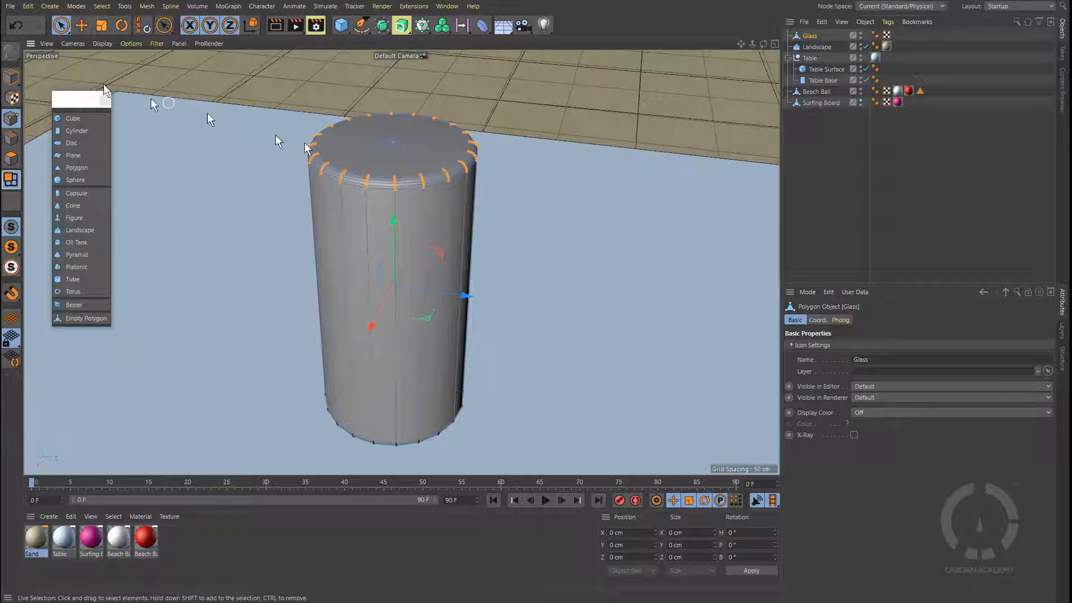
left_click(61, 24)
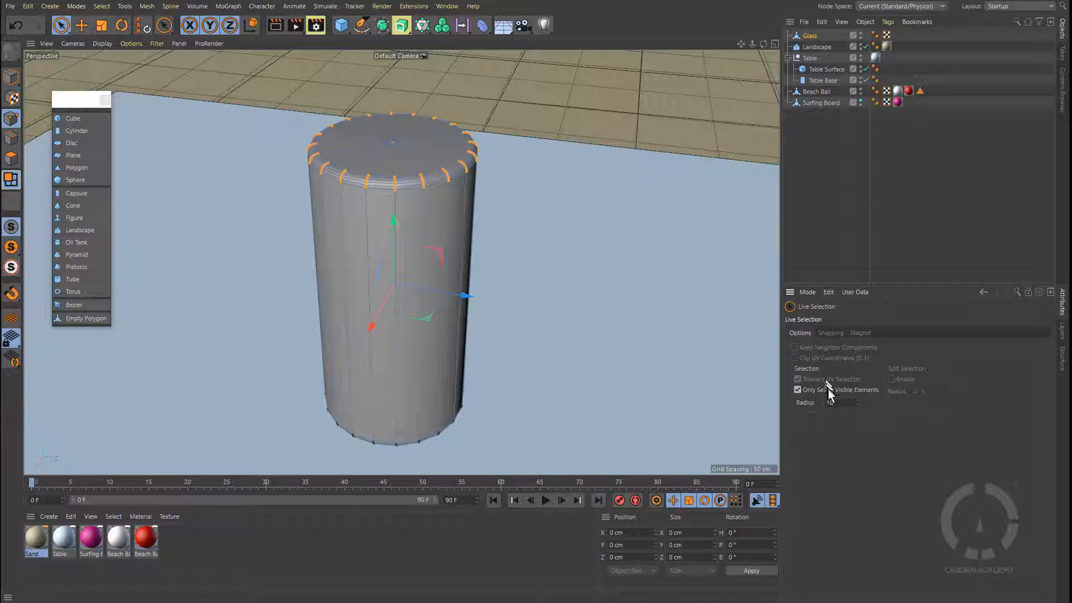
left_click(797, 390)
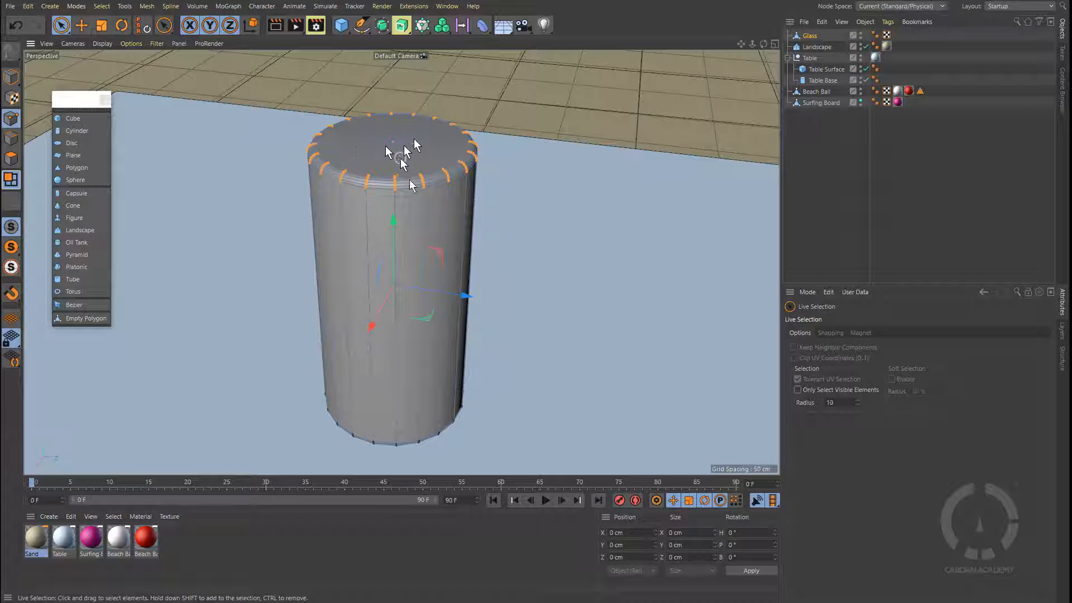
left_click_drag(410, 181, 370, 185, "alt")
scroll(424, 241, "down", 5)
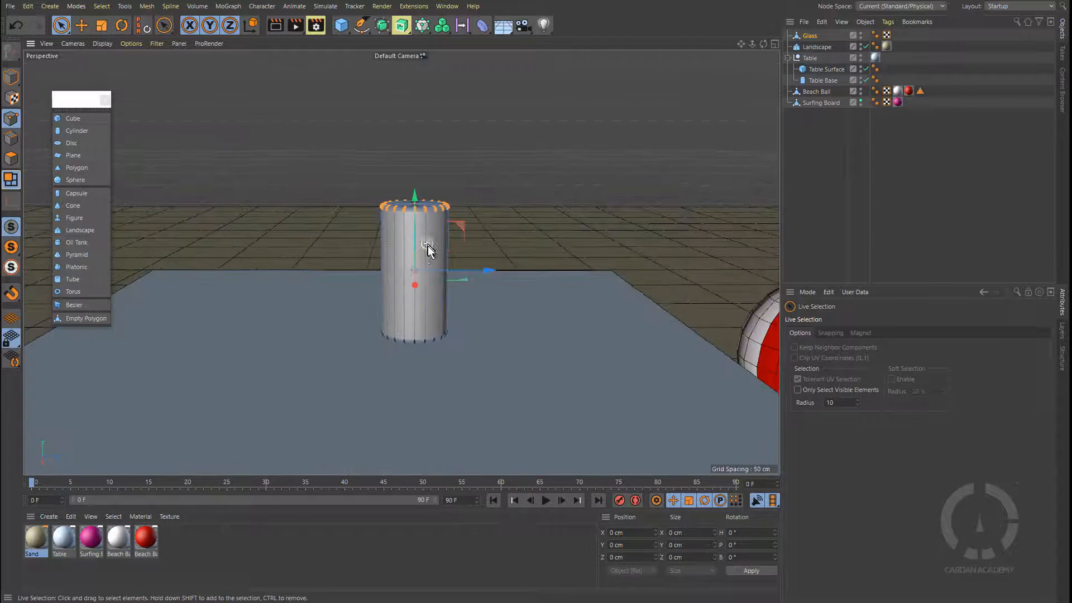
left_click_drag(424, 241, 424, 216, "alt")
left_click(423, 217)
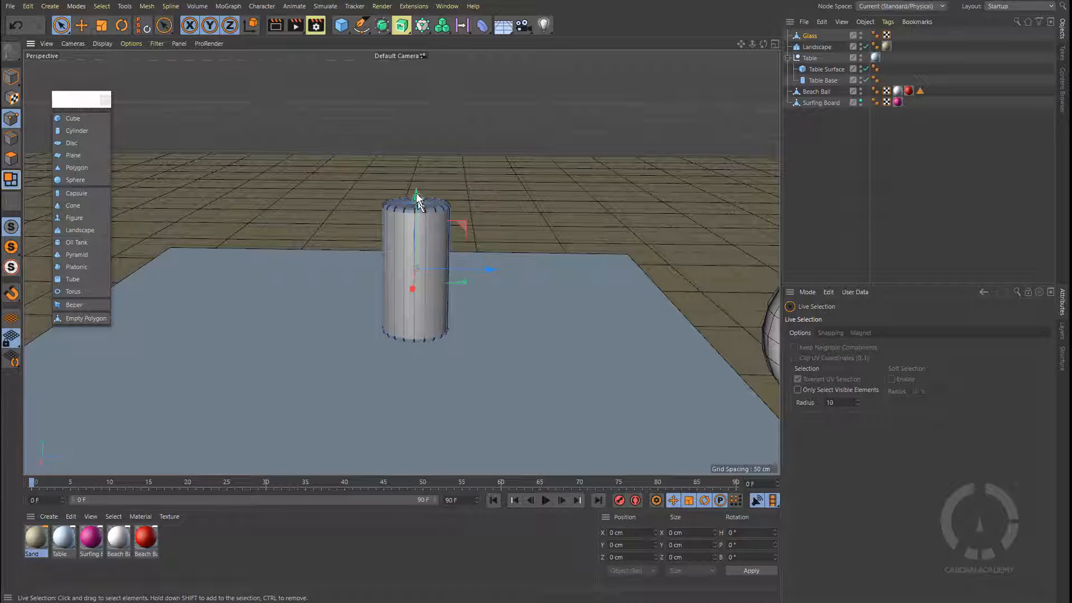
key("ctrl+z")
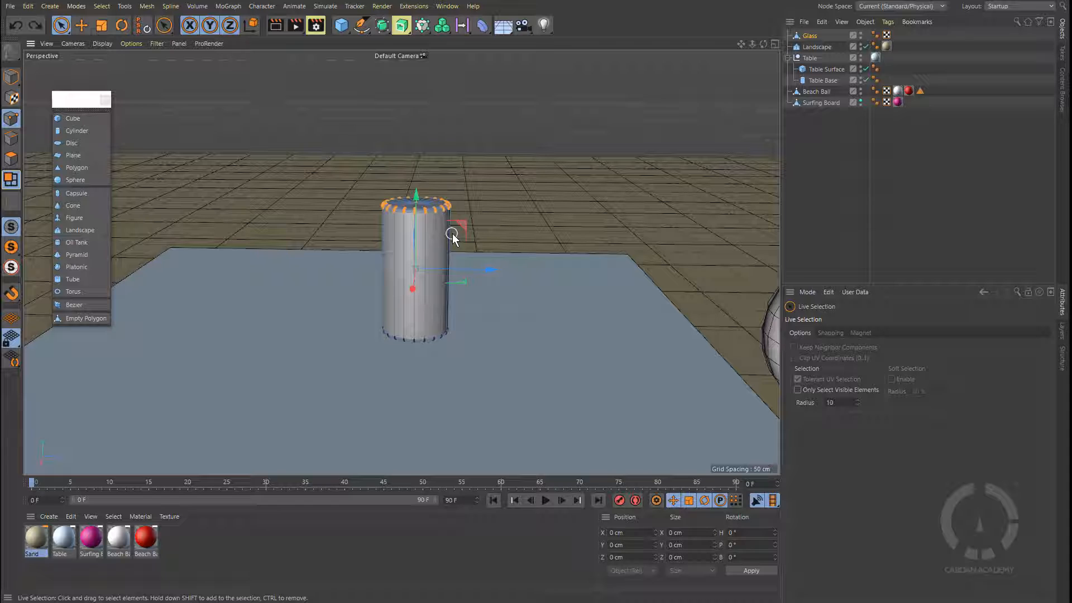
Activate the Move tool and turn off UV editing mode, keeping the upper rim points selected.
left_click(84, 25)
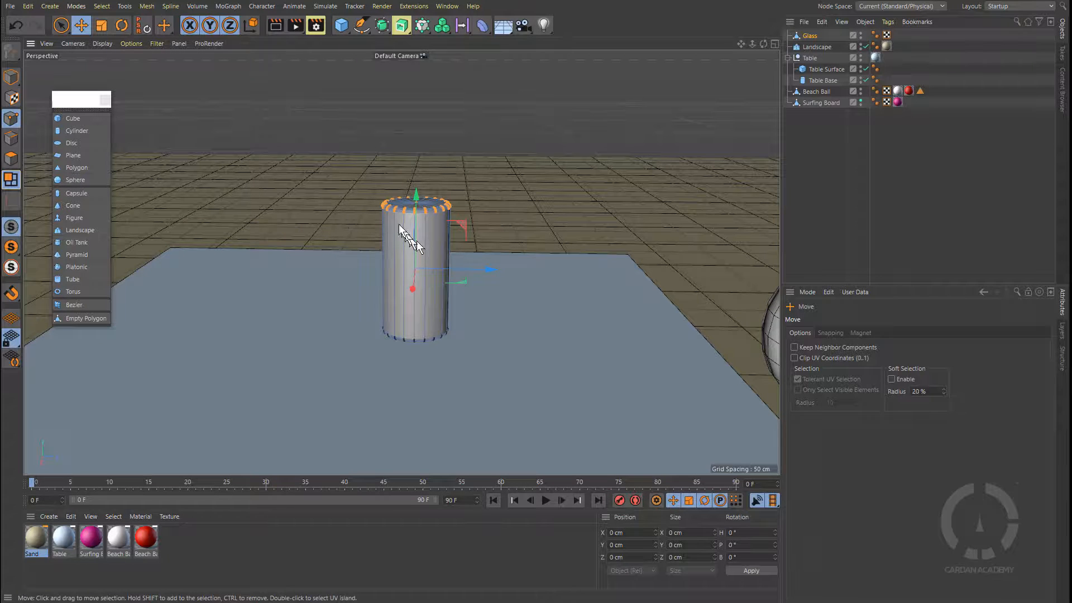
left_click_drag(365, 223, 457, 200, "alt")
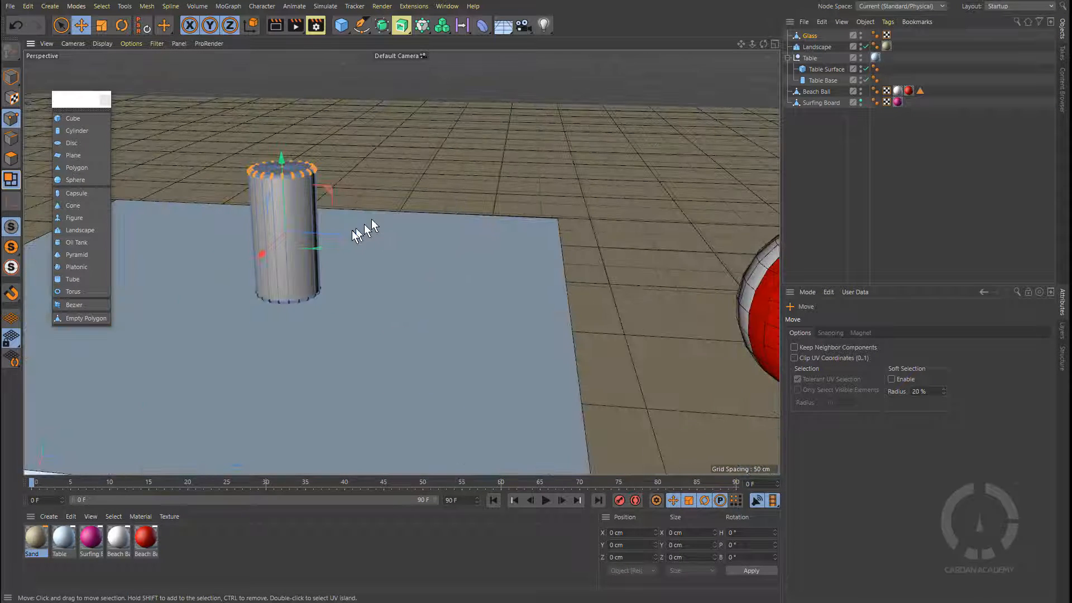
left_click(413, 236)
key("ctrl+z")
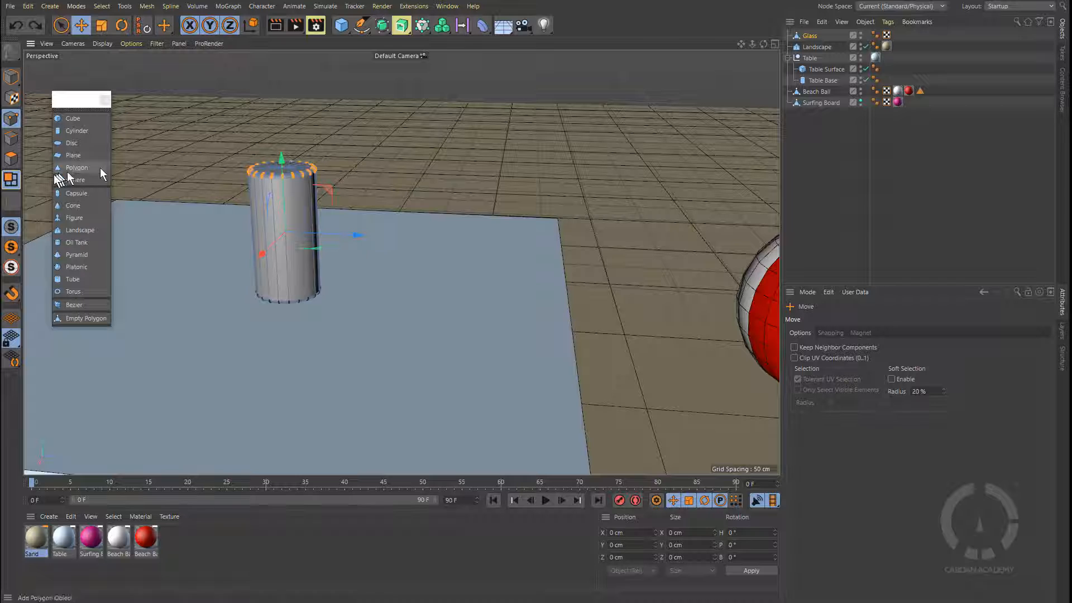
left_click(11, 184)
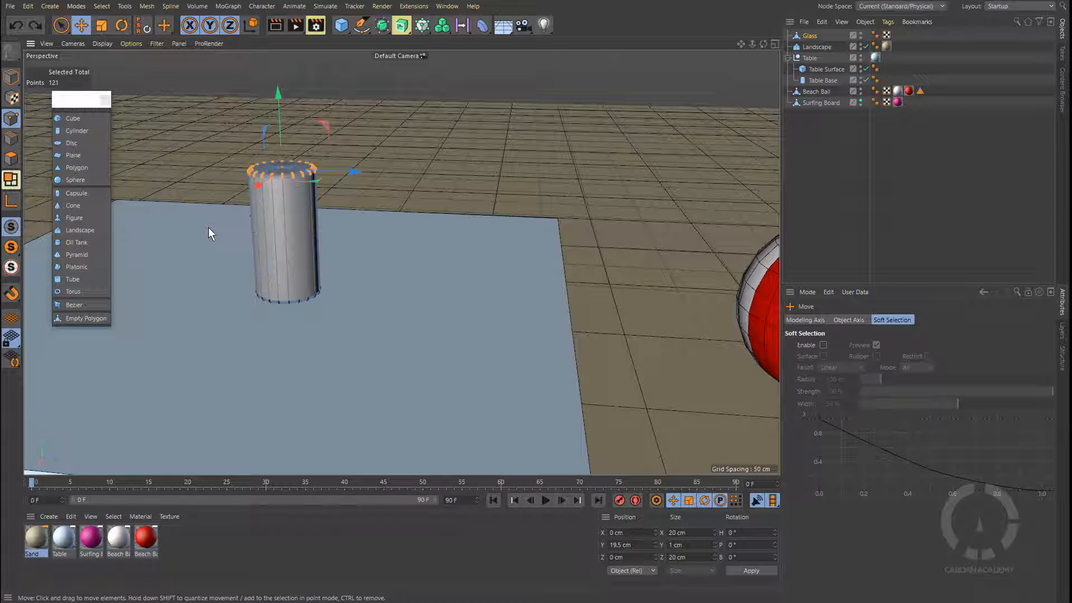
Cycle repeatedly through the Points, Edges and Polygons modes of the Glass and return to Points mode.
key("Return")
key("Return")
key("Return")
key("Return")
key("Return")
key("Return")
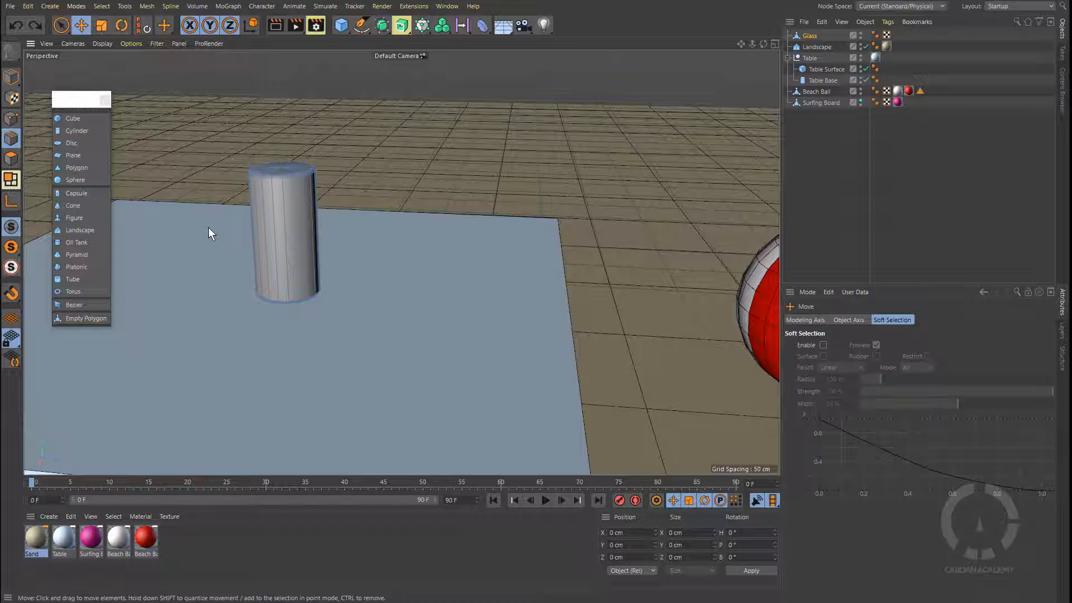
key("Return")
key("Return")
key("Return")
key("Return")
key("Return")
key("Return")
key("Return")
key("Return")
key("Return")
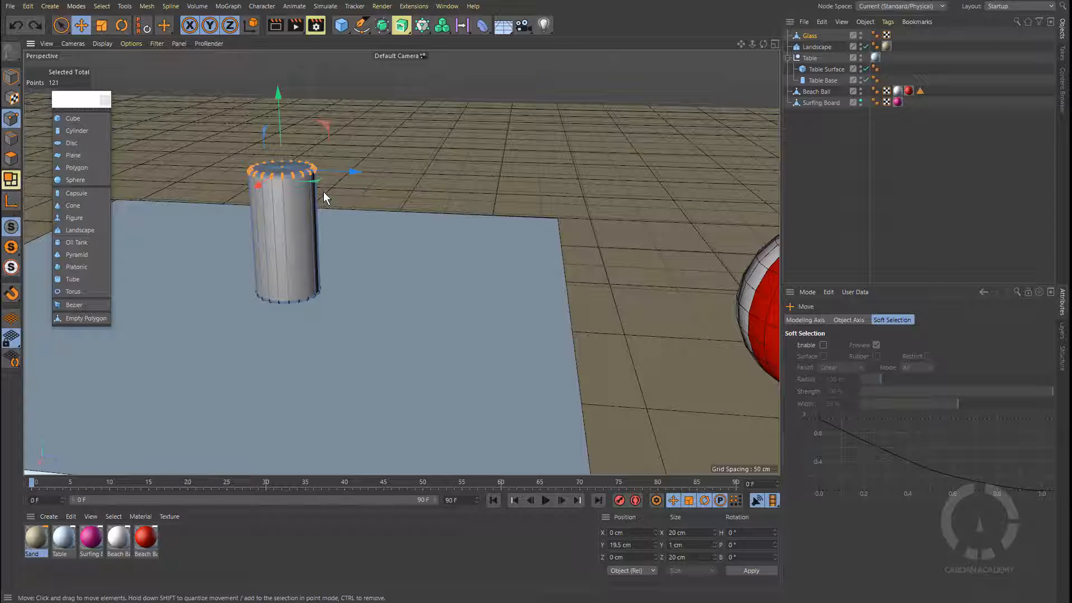
Try to move the selected points of the Glass's upper rim sideways along the Z axis and undo the move.
scroll(307, 177, "up", 3)
middle_click_drag(351, 199, 370, 213, "alt")
scroll(387, 219, "up", 5)
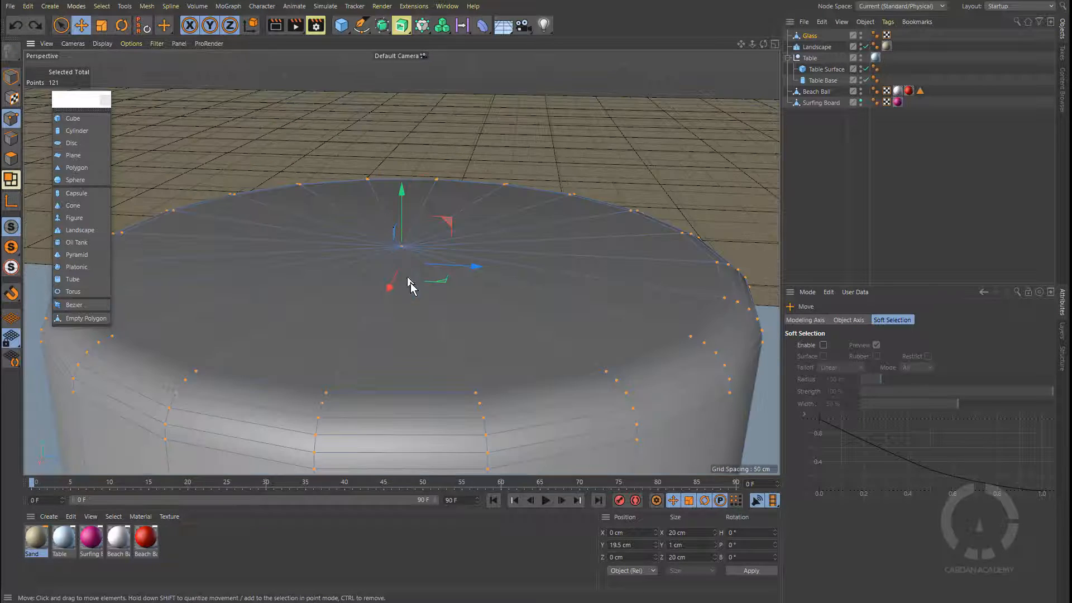
scroll(411, 282, "down", 4)
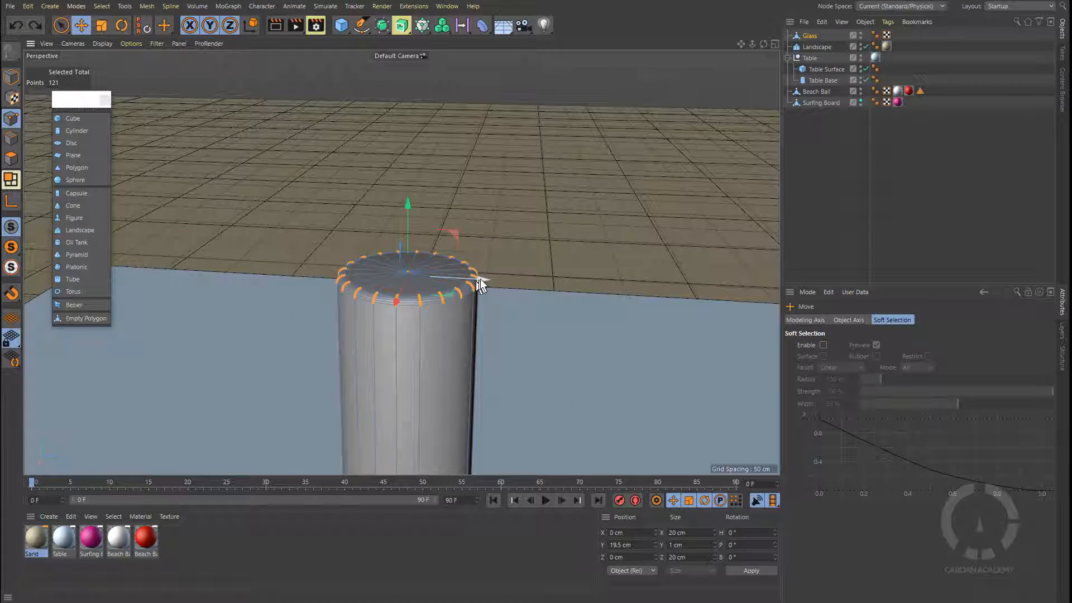
left_click_drag(480, 279, 544, 312)
key("ctrl+z")
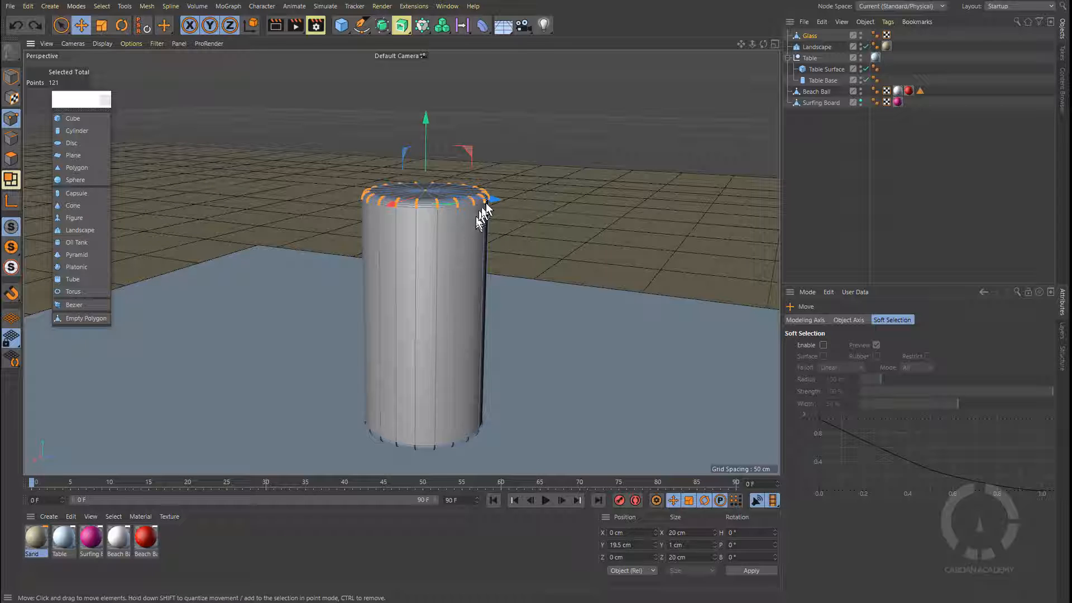
Toggle UV editing mode on and off while cycling the Glass through Points, Edges and Polygons modes.
left_click(10, 203)
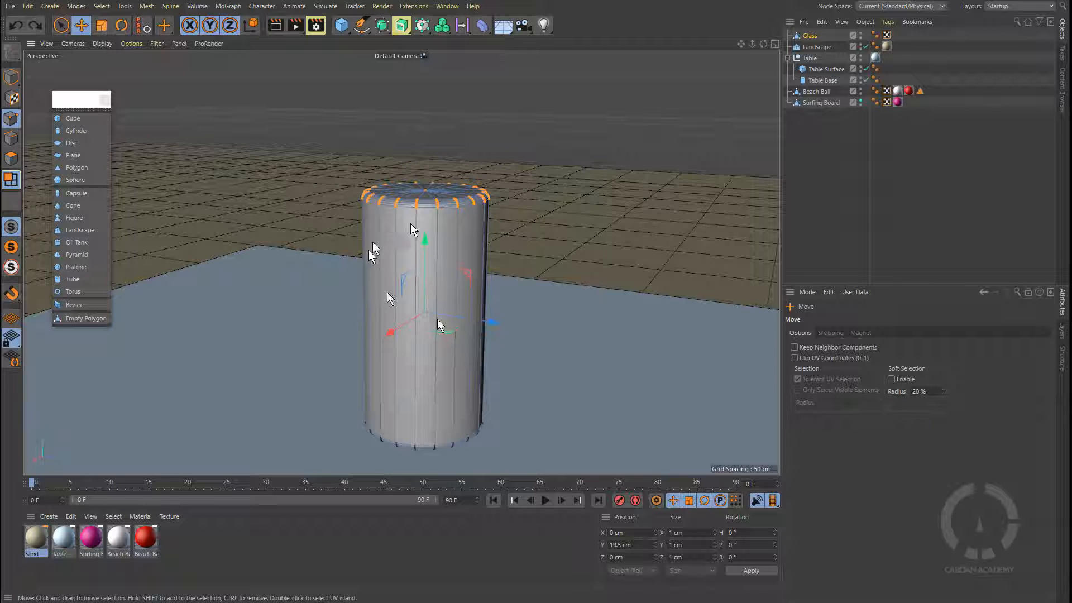
key("Return")
key("Return")
key("Return")
key("Return")
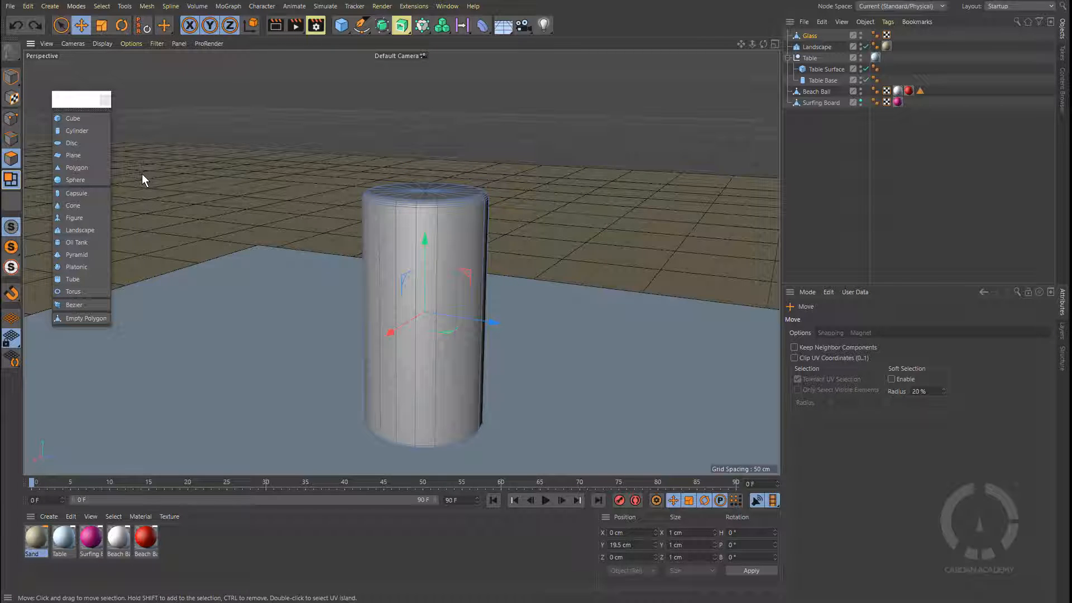
left_click(10, 177)
key("Return")
key("Return")
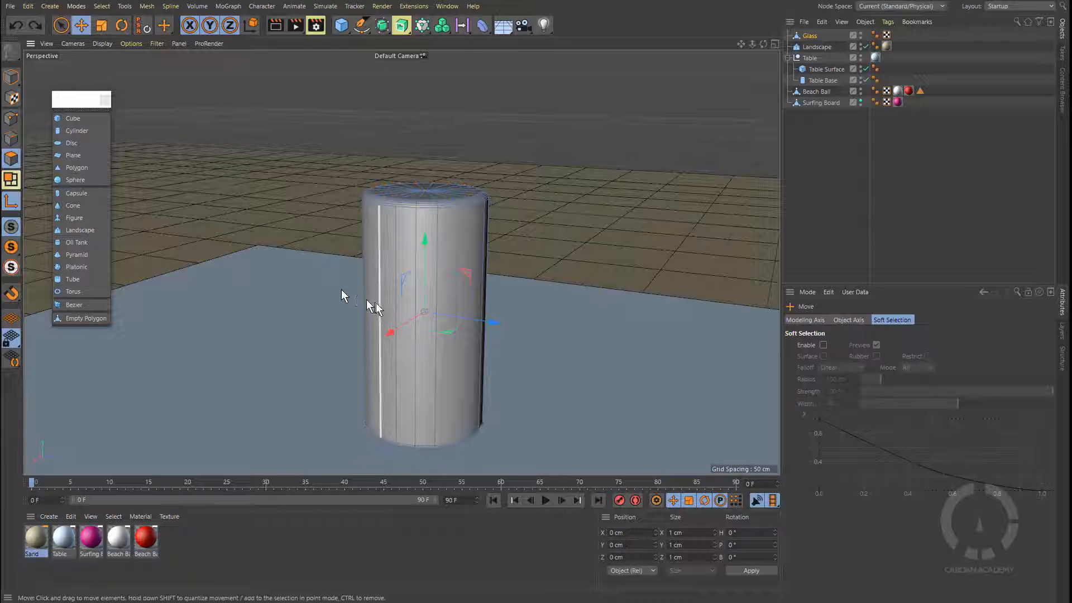
left_click(8, 183)
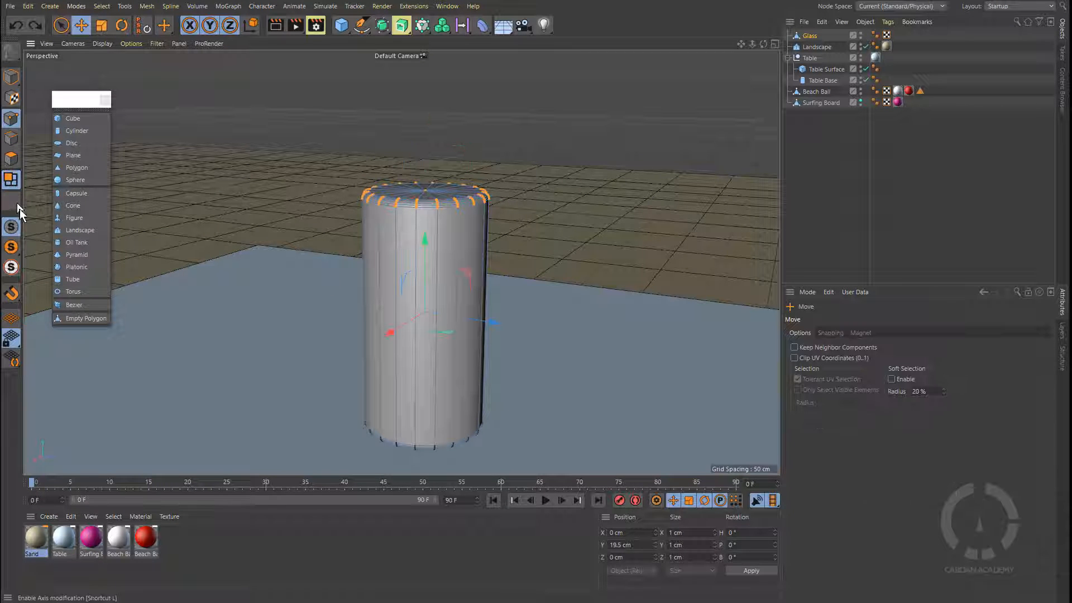
key("Return")
key("Return")
key("Return")
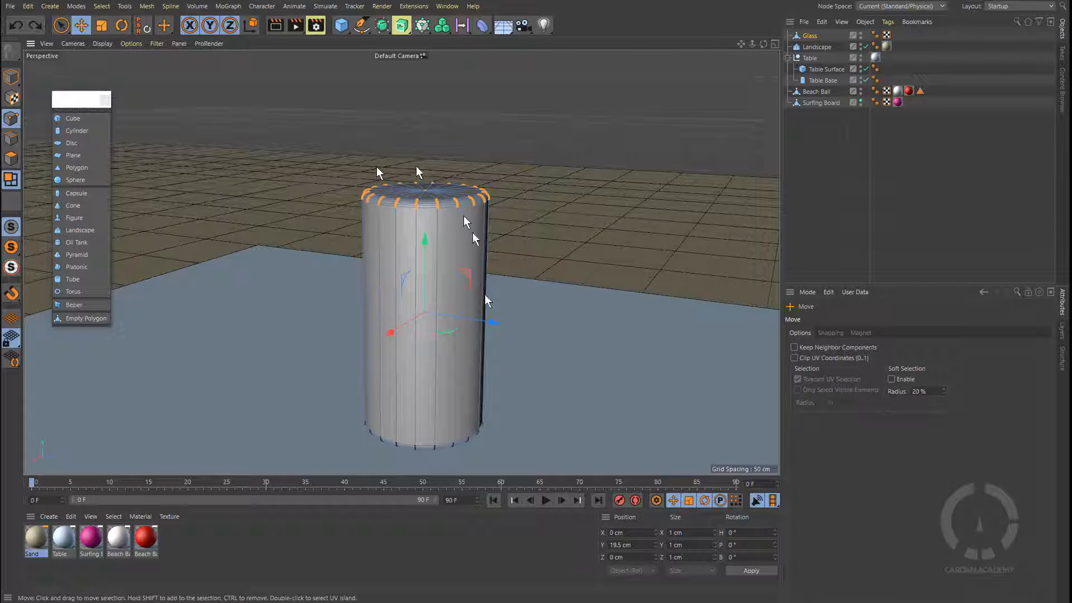
Try to shift the Glass's axis about 5.7 cm along Z with axis modification enabled, and restore the rim point selection.
left_click(492, 329)
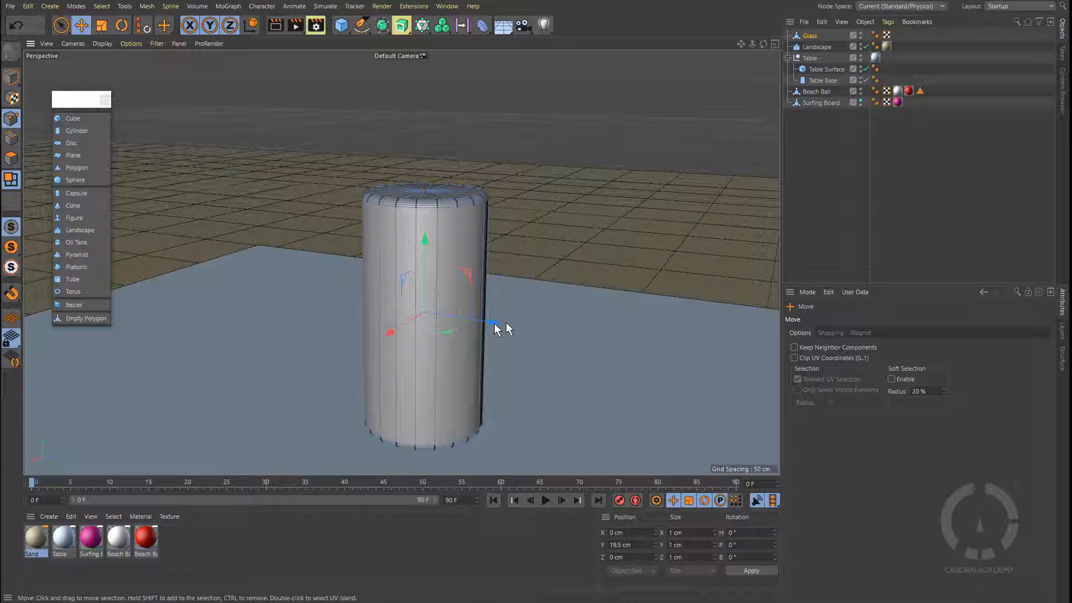
left_click(11, 192)
left_click_drag(493, 321, 527, 328)
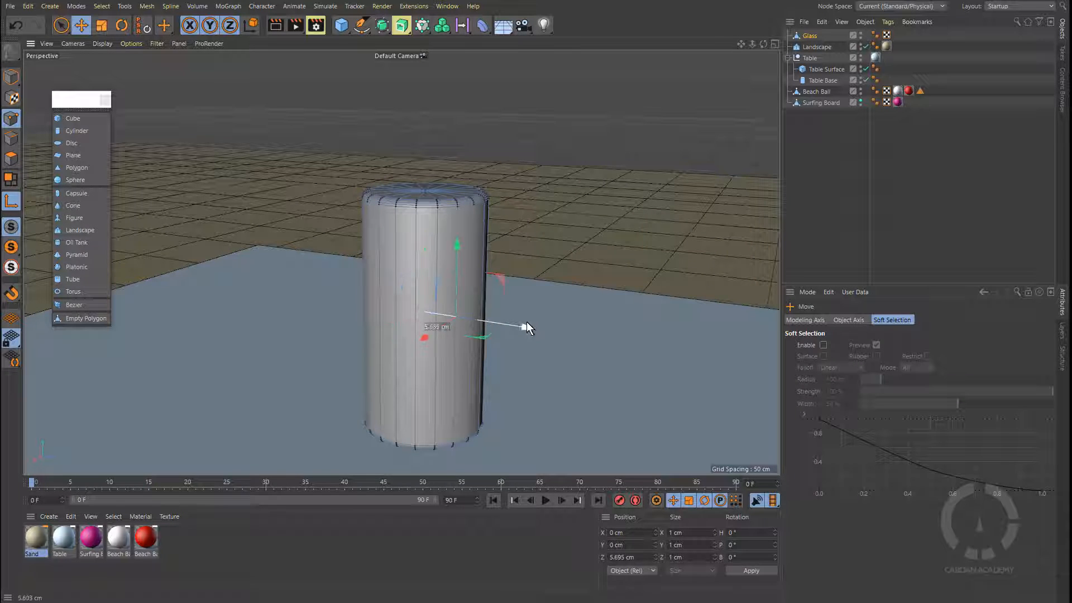
key("ctrl+z")
key("ctrl+z")
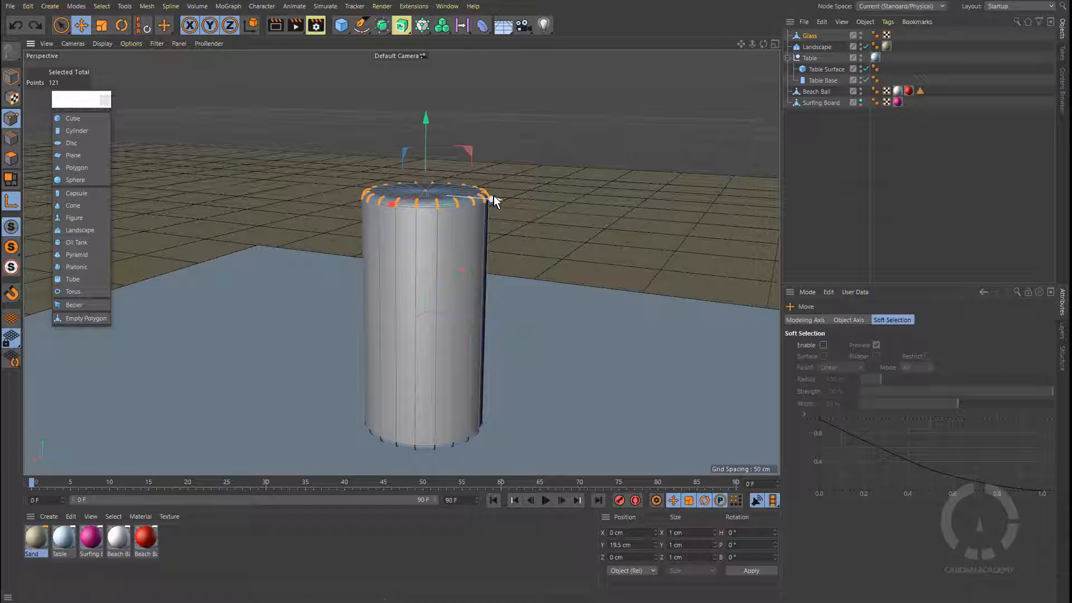
Try moving along Z with axis modification enabled and disabled, undoing each attempt and leaving axis modification off.
left_click_drag(494, 198, 563, 221)
key("ctrl+z")
left_click(11, 200)
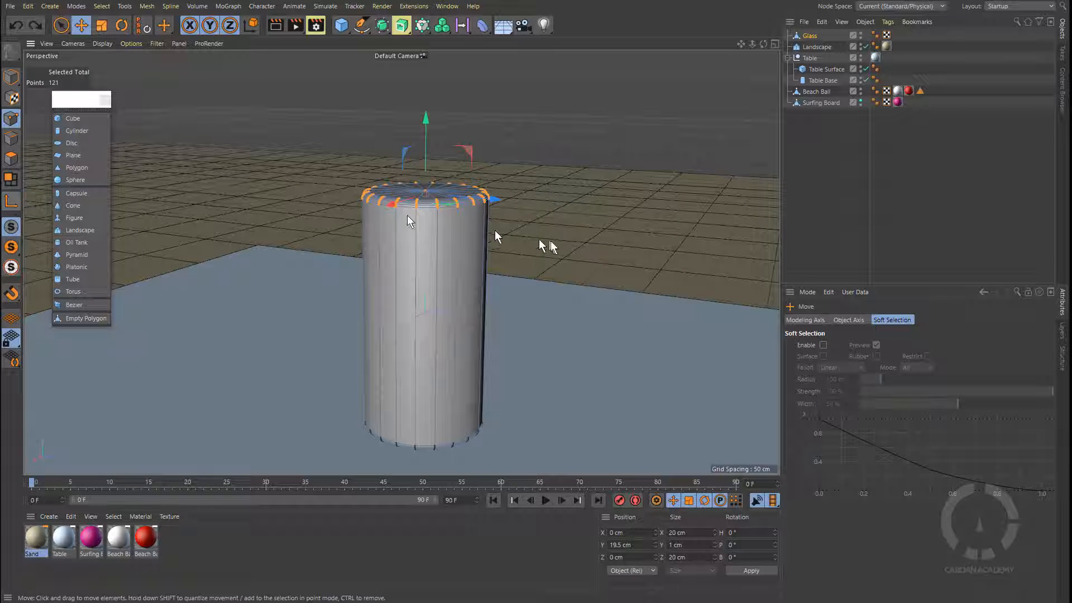
left_click_drag(492, 199, 586, 207)
key("ctrl+z")
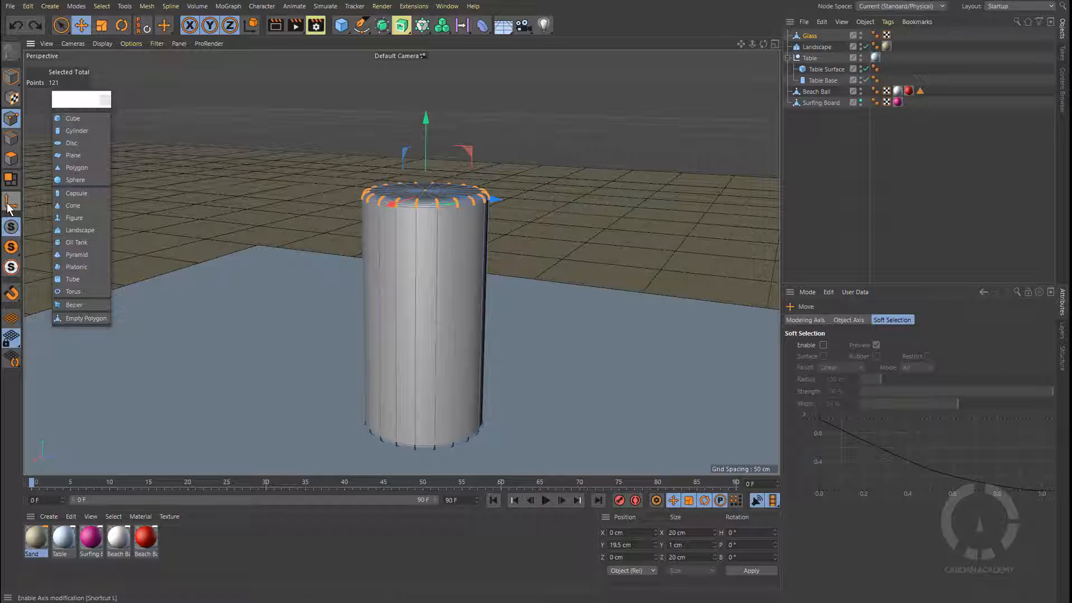
Move the selected upper rim points about 0.7 cm along the Z axis and undo a further move.
left_click_drag(496, 199, 500, 202)
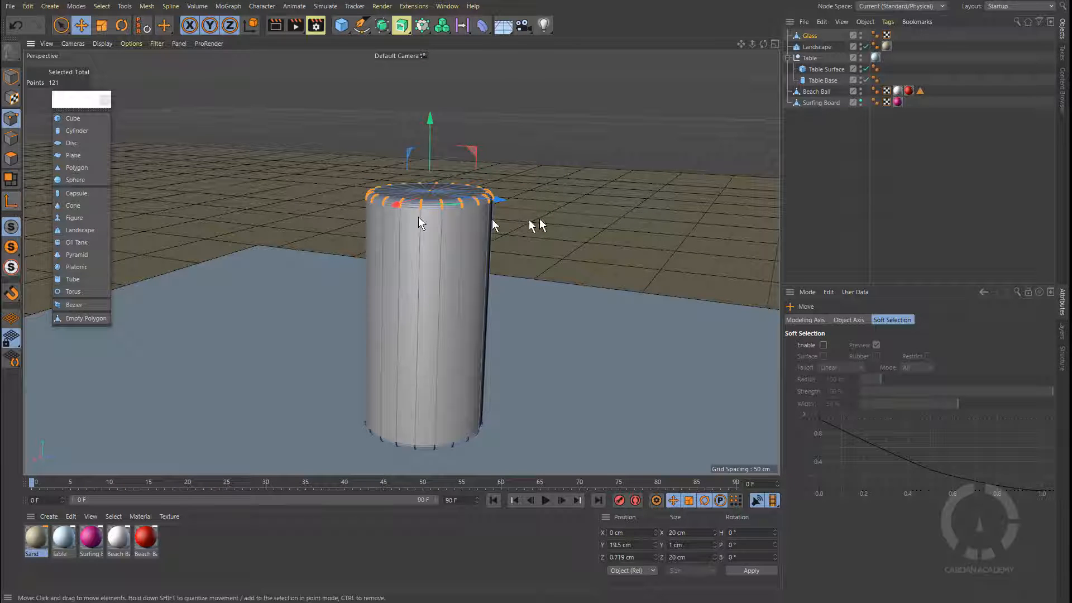
left_click_drag(497, 199, 453, 292)
key("ctrl+z")
Scale the selected upper rim points outward to about 28 cm across so the Glass tapers toward its base.
scroll(458, 230, "up", 3)
scroll(457, 230, "up", 2)
left_click_drag(450, 223, 444, 201, "alt")
middle_click_drag(444, 201, 424, 275, "alt")
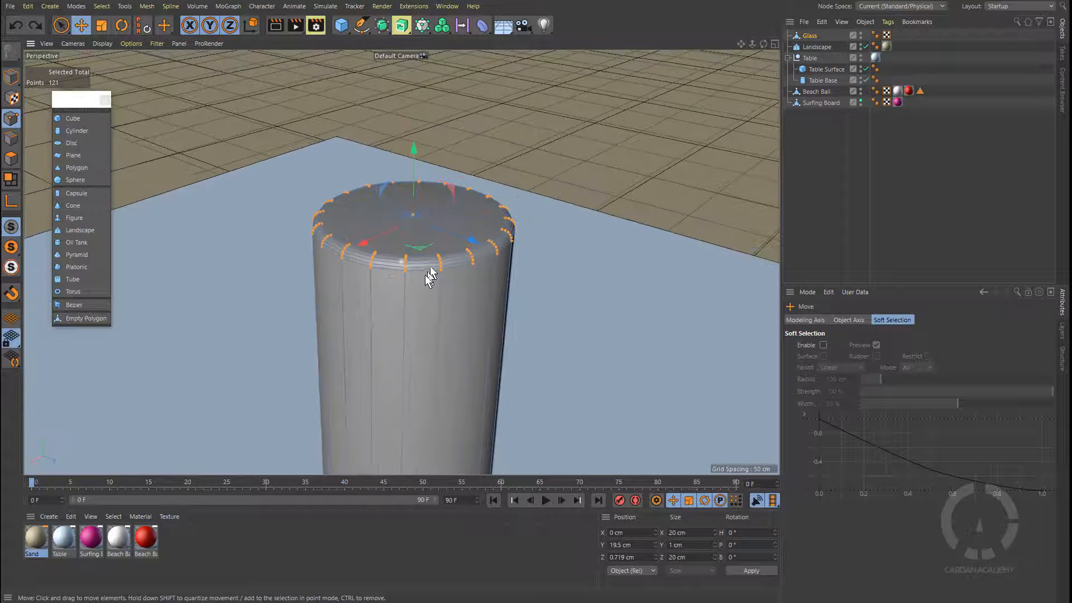
left_click_drag(446, 245, 470, 255, "alt")
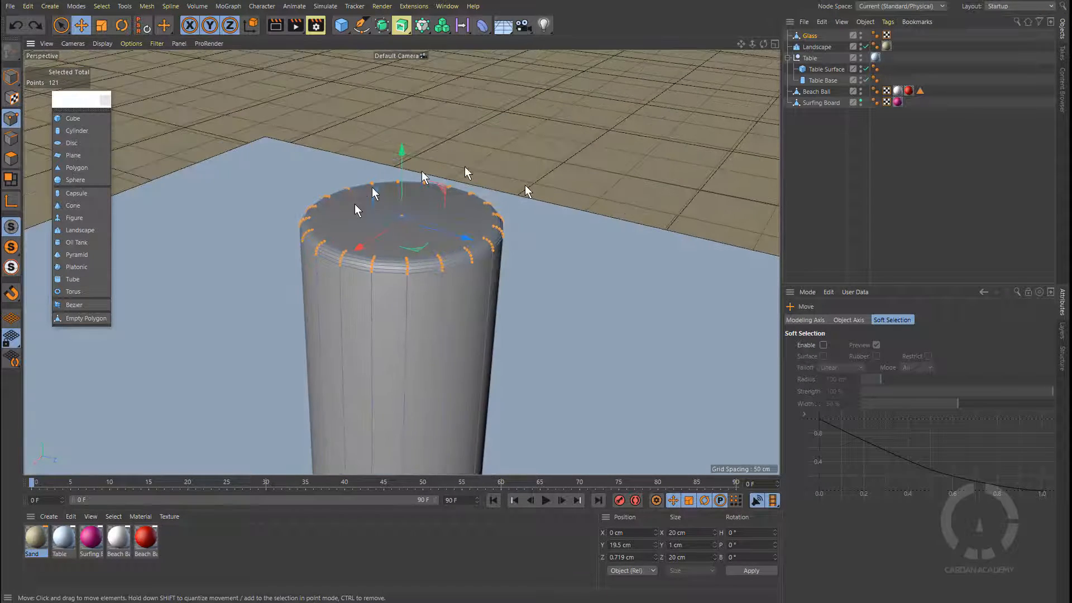
scroll(434, 297, "down", 4)
middle_click_drag(445, 306, 416, 274, "alt")
left_click_drag(416, 273, 409, 269, "alt")
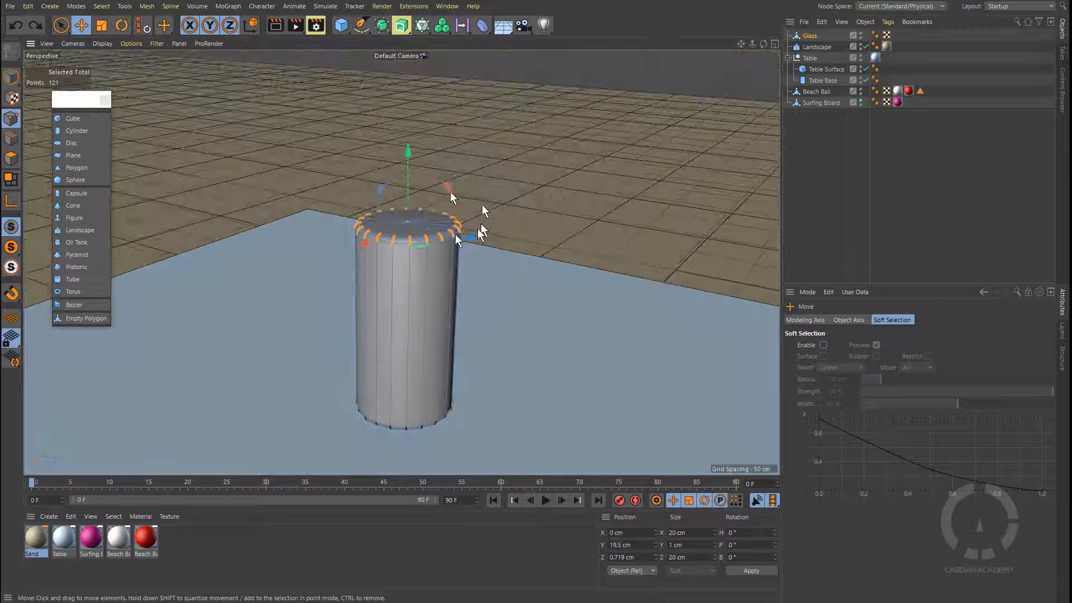
left_click(102, 27)
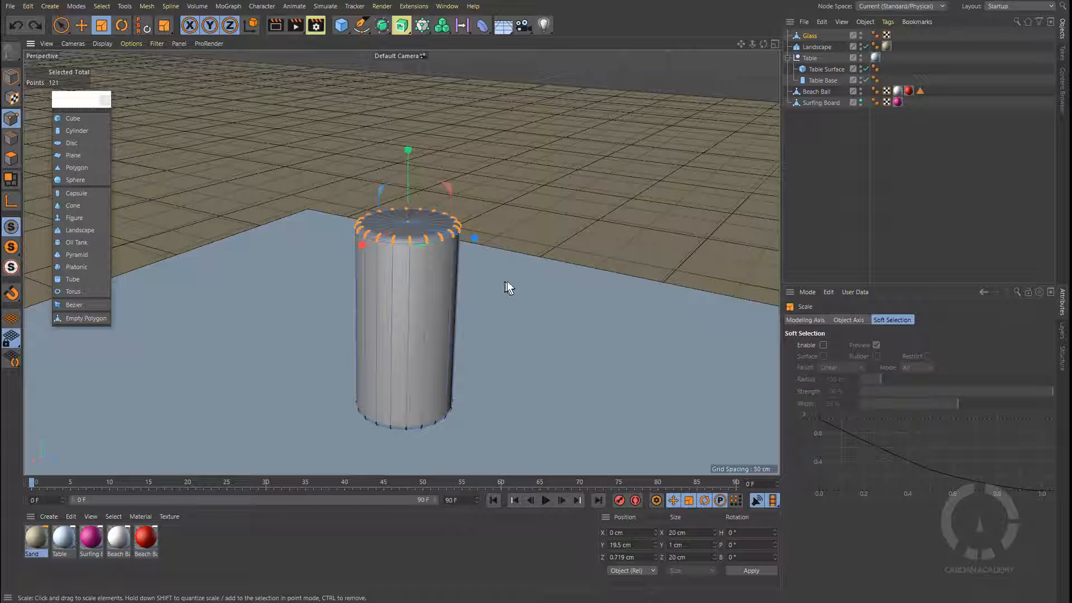
left_click_drag(507, 280, 680, 249)
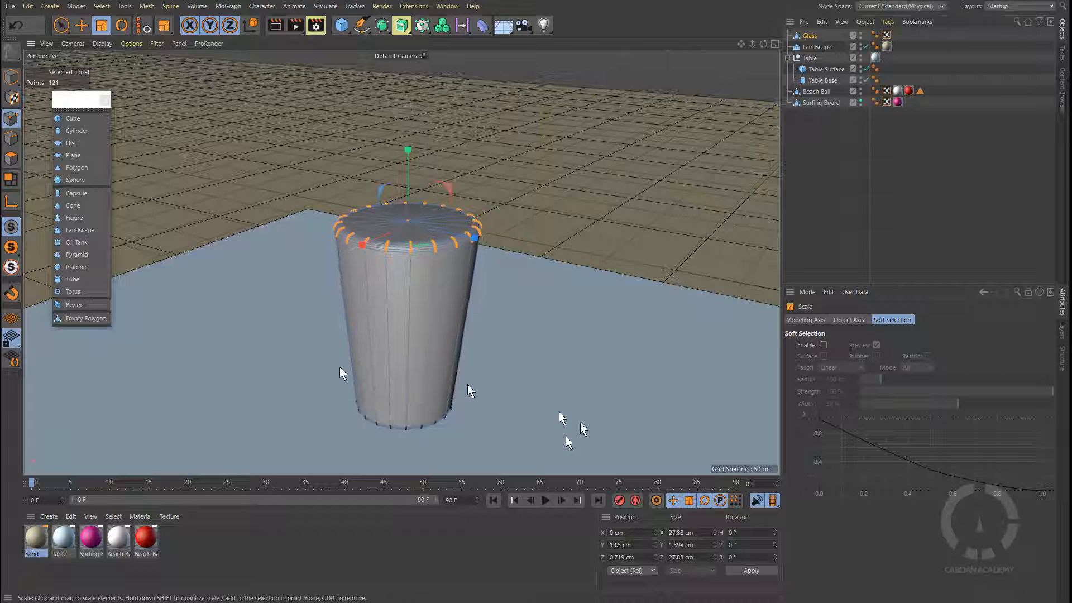
mouse_move(559, 315)
left_mouse_down()
mouse_move(600, 289)
mouse_move(565, 319)
left_mouse_up()
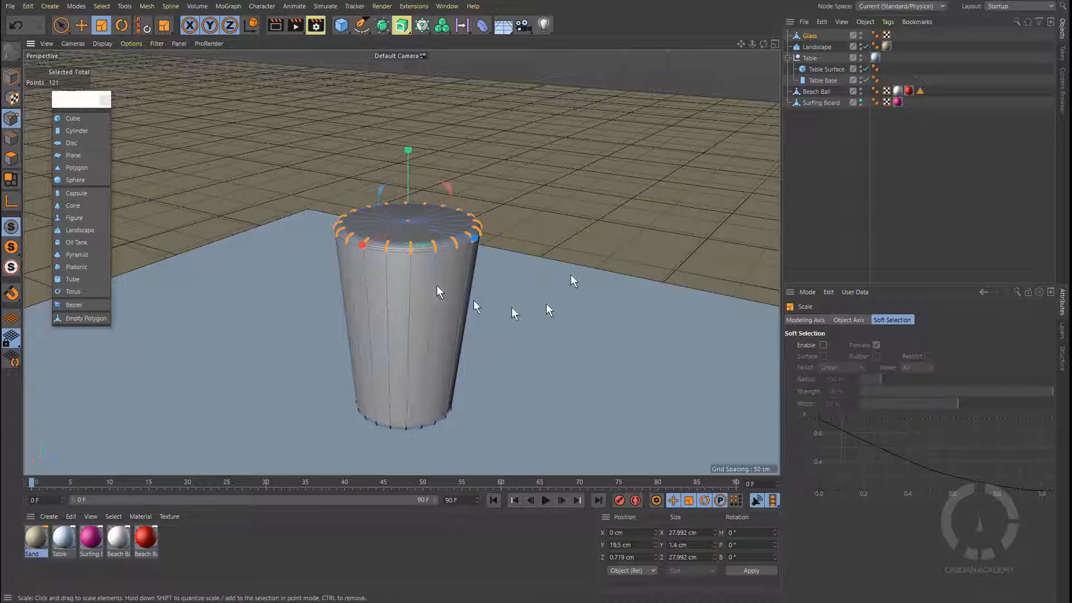
Switch the Glass to Polygons mode and select all triangular polygons of its top face with Live Selection.
scroll(472, 258, "up", 5)
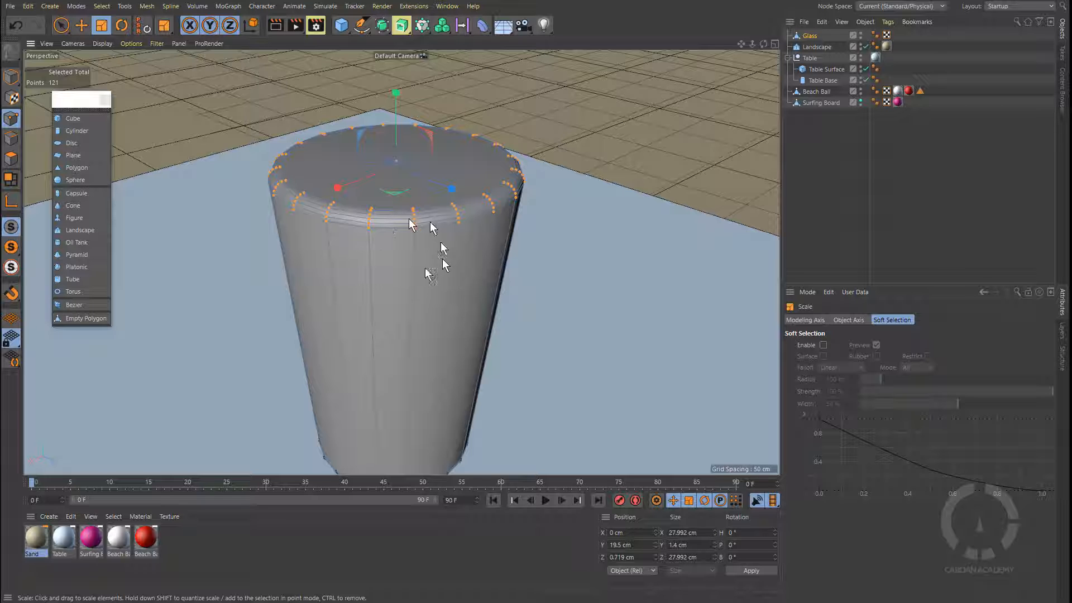
left_click_drag(432, 257, 511, 154, "alt")
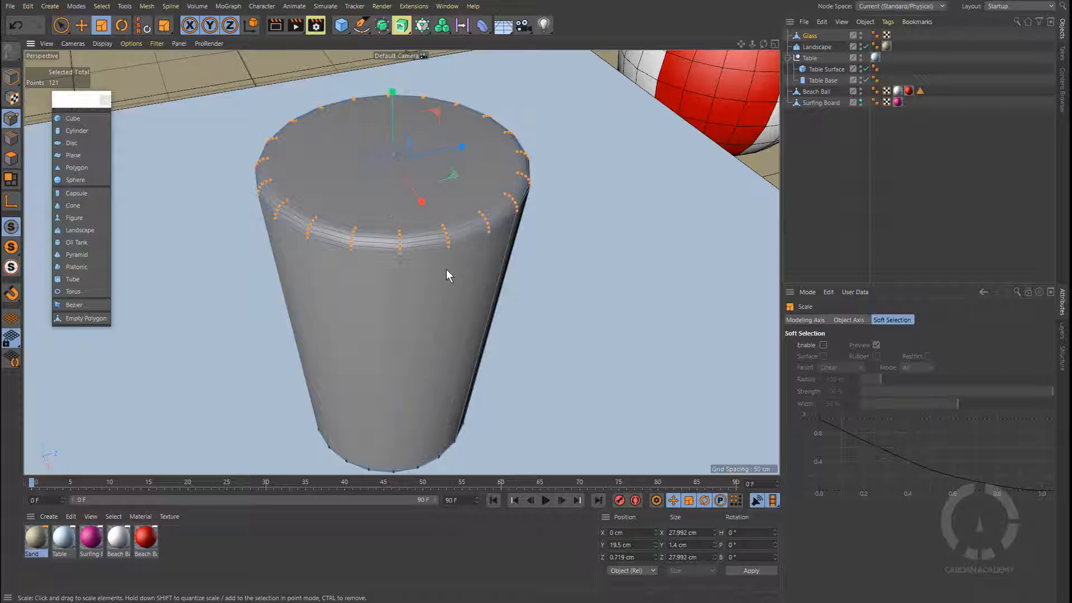
scroll(447, 269, "down", 3)
left_click_drag(453, 301, 480, 303, "alt")
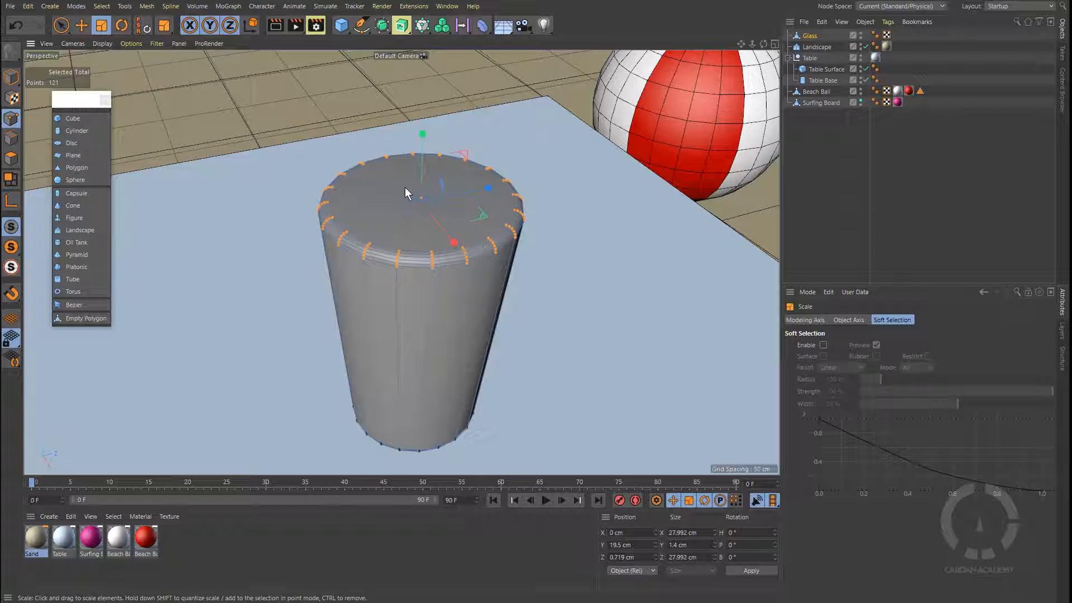
key("Return")
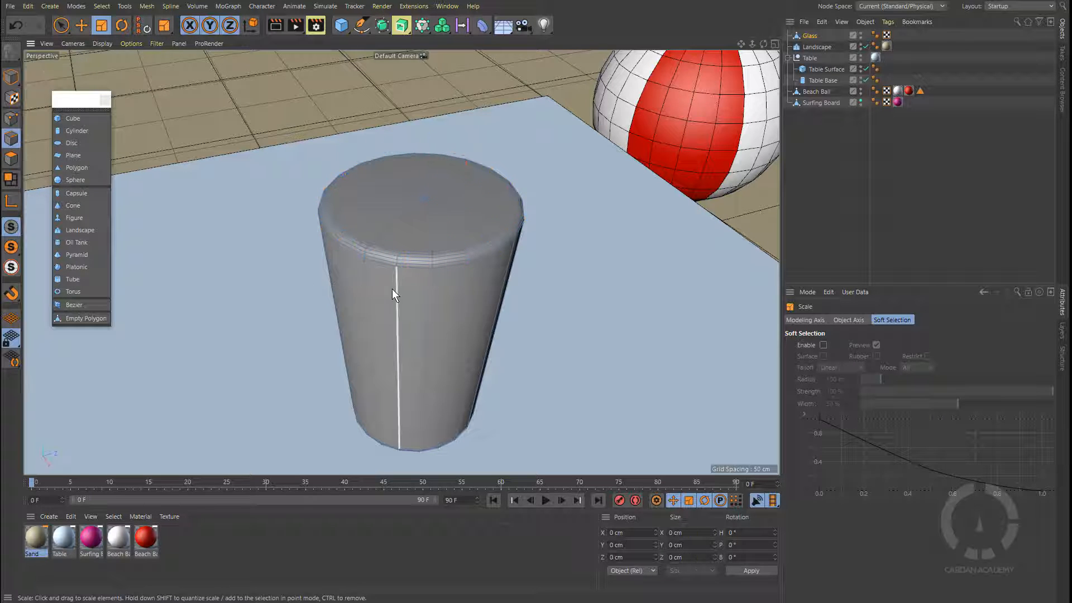
key("Return")
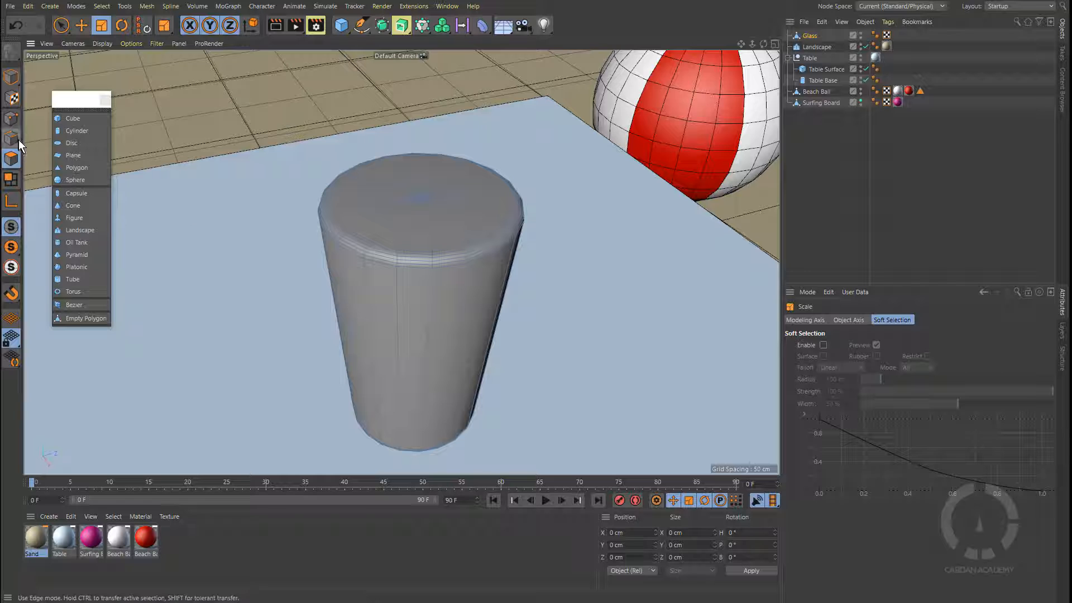
key("Return")
key("Return")
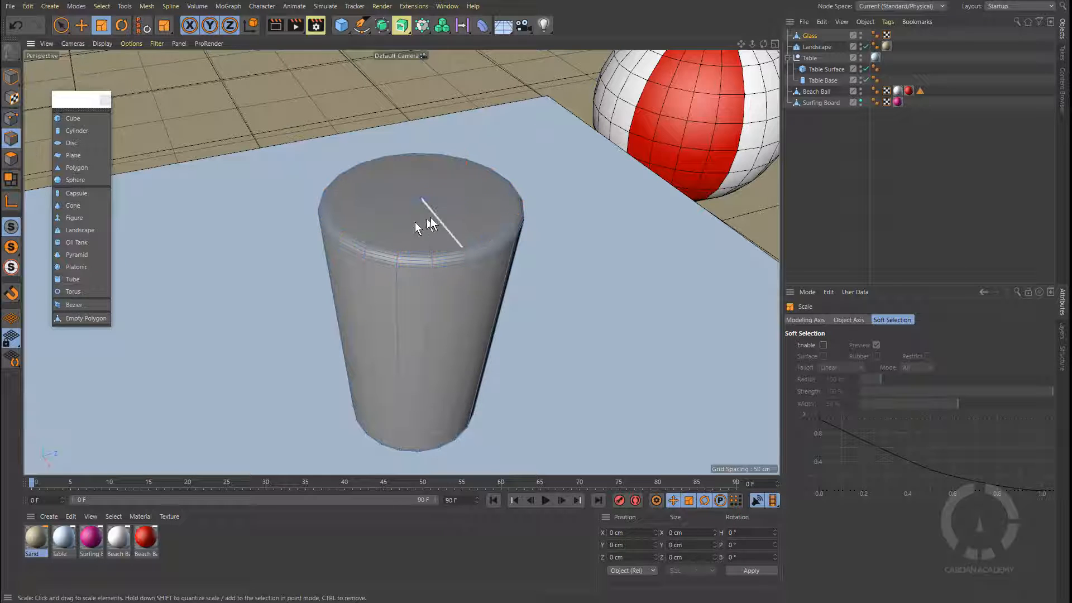
key("Return")
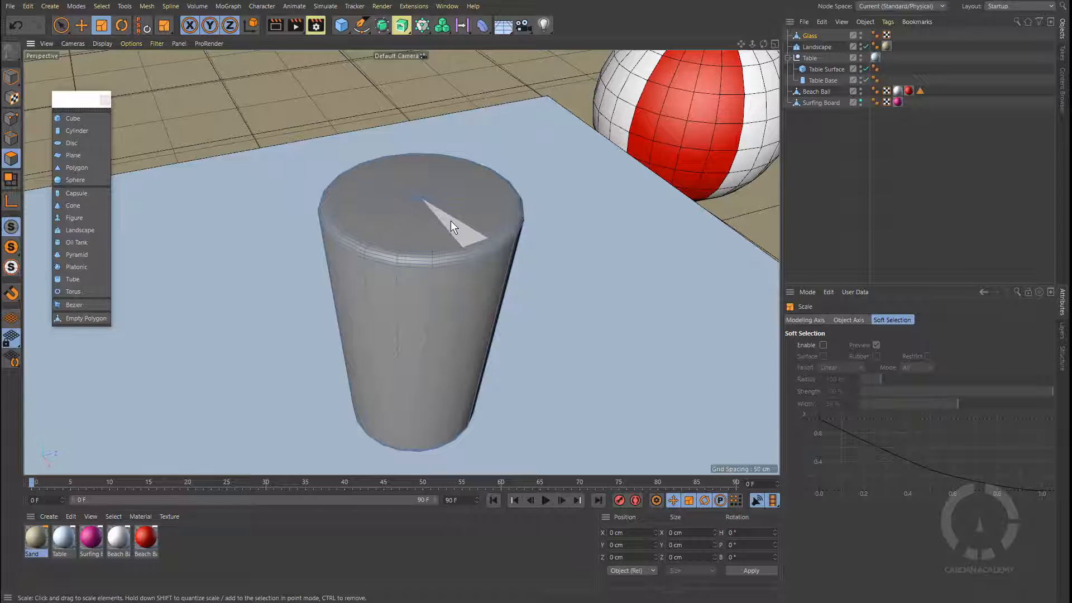
key("9")
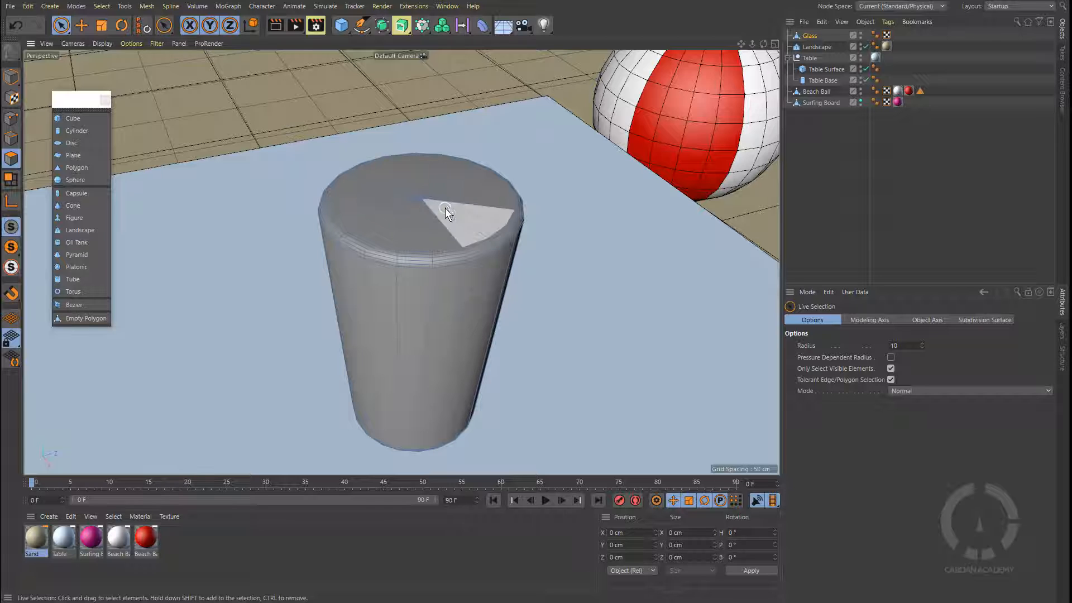
mouse_move(445, 208)
left_mouse_down()
mouse_move(402, 210)
mouse_move(435, 196)
mouse_move(427, 210)
left_mouse_up()
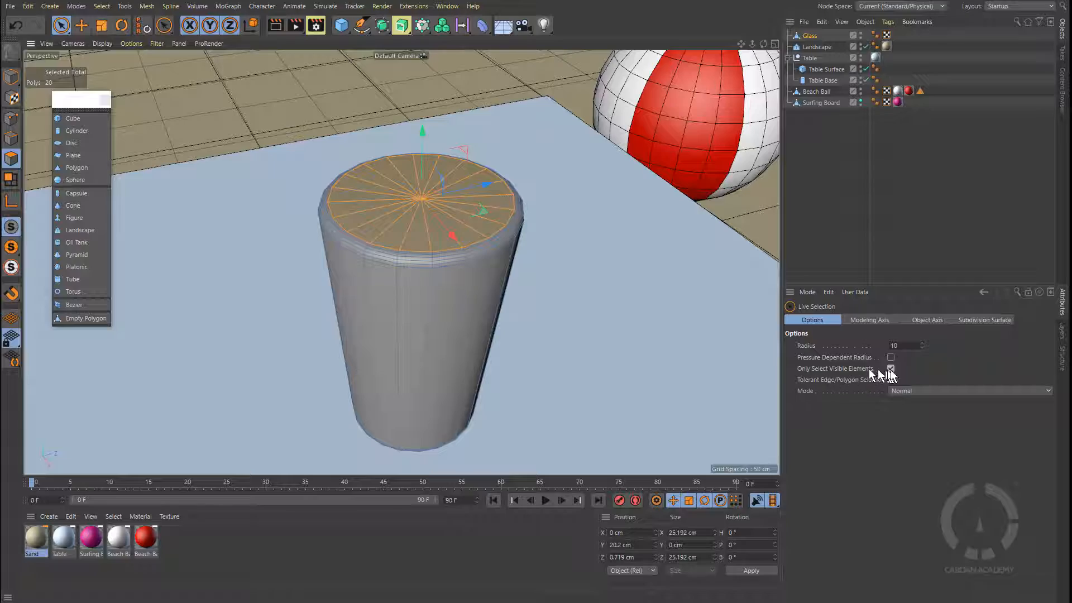
Try to extrude the selected top polygons slightly upward and undo the extrusion.
mouse_move(390, 210)
left_mouse_down("alt")
mouse_move(658, 158)
mouse_move(485, 192)
mouse_move(598, 246)
mouse_move(491, 194)
mouse_move(395, 227)
mouse_move(399, 150)
mouse_move(421, 334)
mouse_move(417, 193)
mouse_move(421, 357)
mouse_move(420, 149)
mouse_move(420, 285)
mouse_move(414, 200)
left_mouse_up("alt")
scroll(405, 172, "up", 1)
key("ctrl+z")
scroll(415, 209, "up", 3)
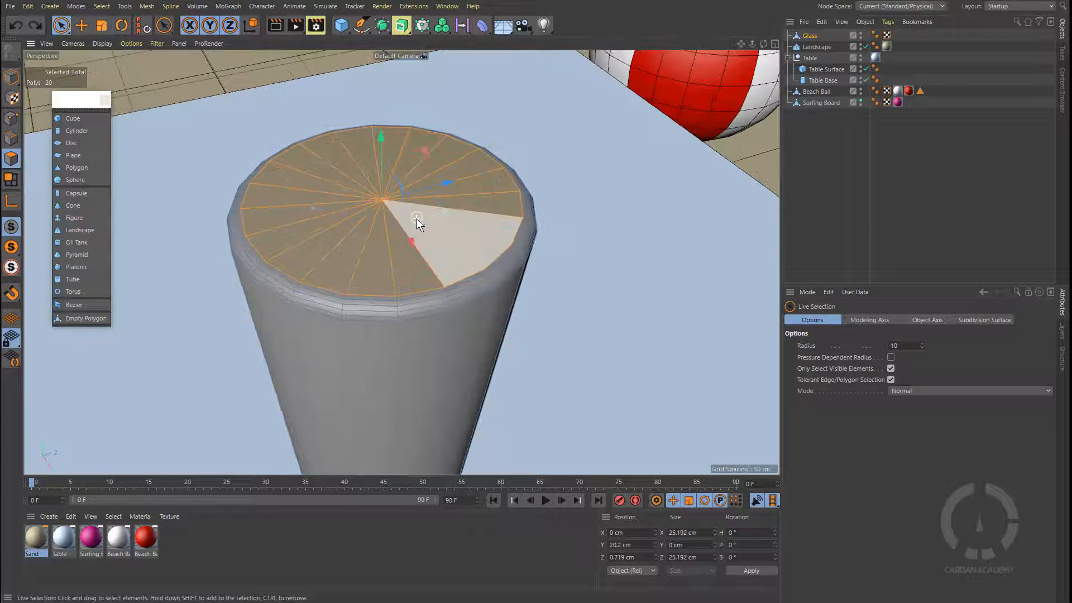
left_click_drag(380, 136, 412, 135, "ctrl")
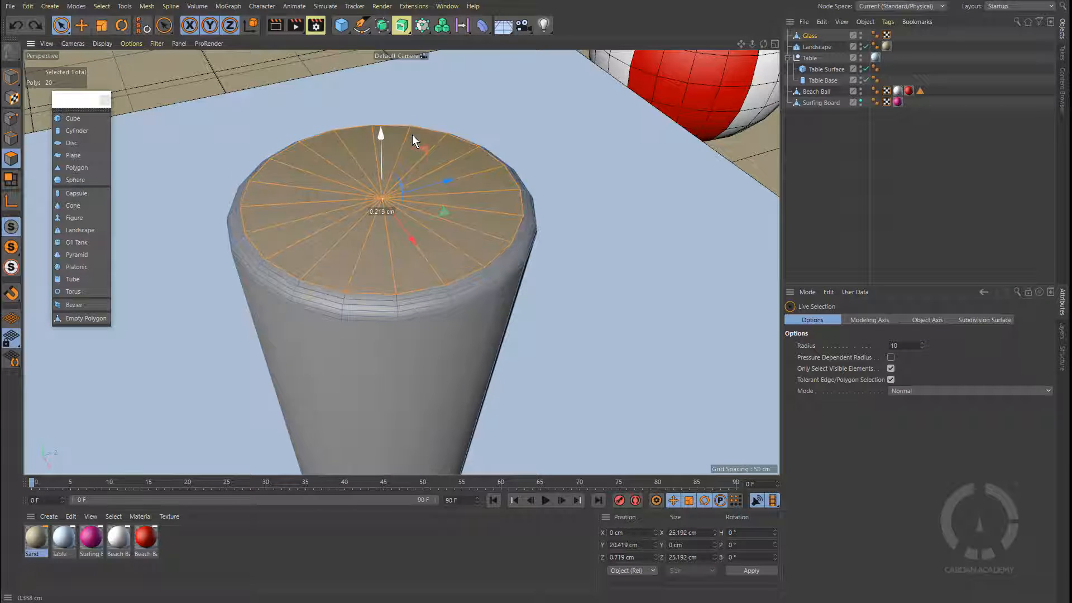
key("ctrl+z")
Lower the selected top polygons slightly to a Y position of about 20.08 cm.
scroll(361, 206, "up", 3)
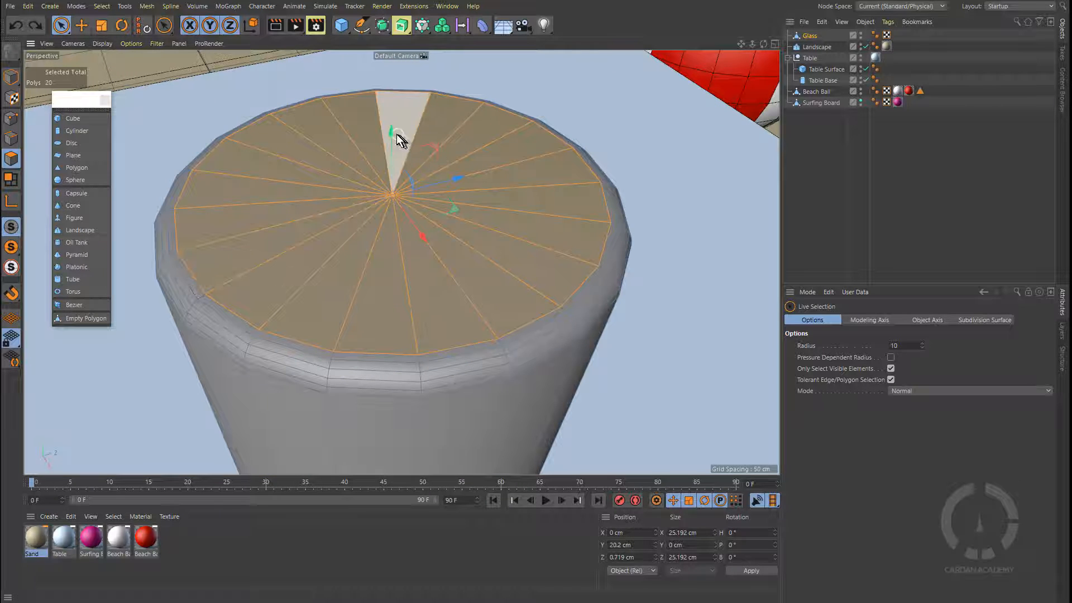
left_click_drag(392, 133, 397, 135)
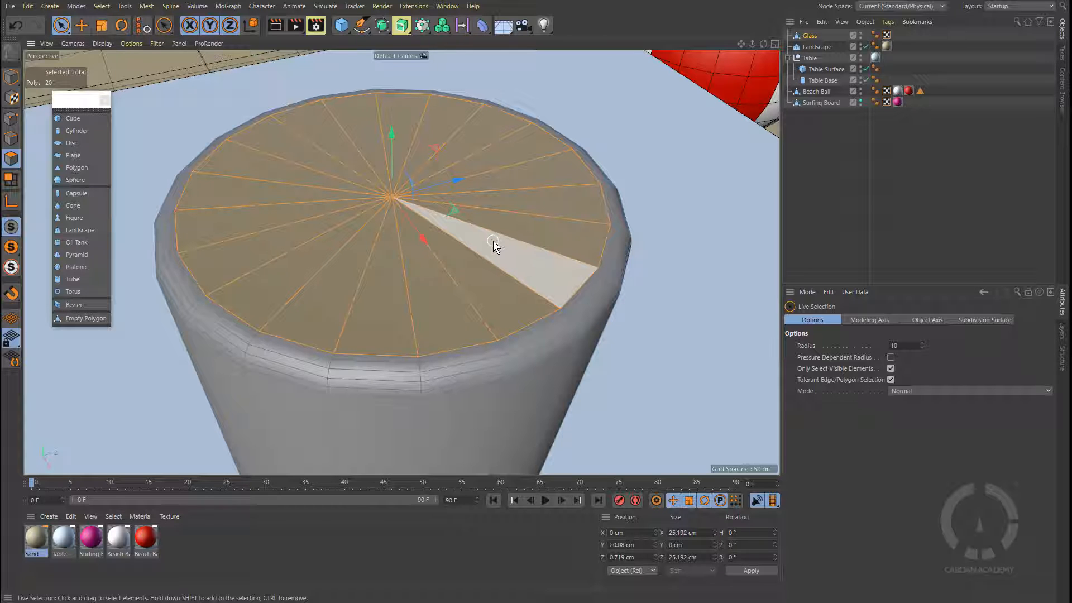
Detach the Mesh commands as a floating palette and place it beside the Glass.
left_click(144, 7)
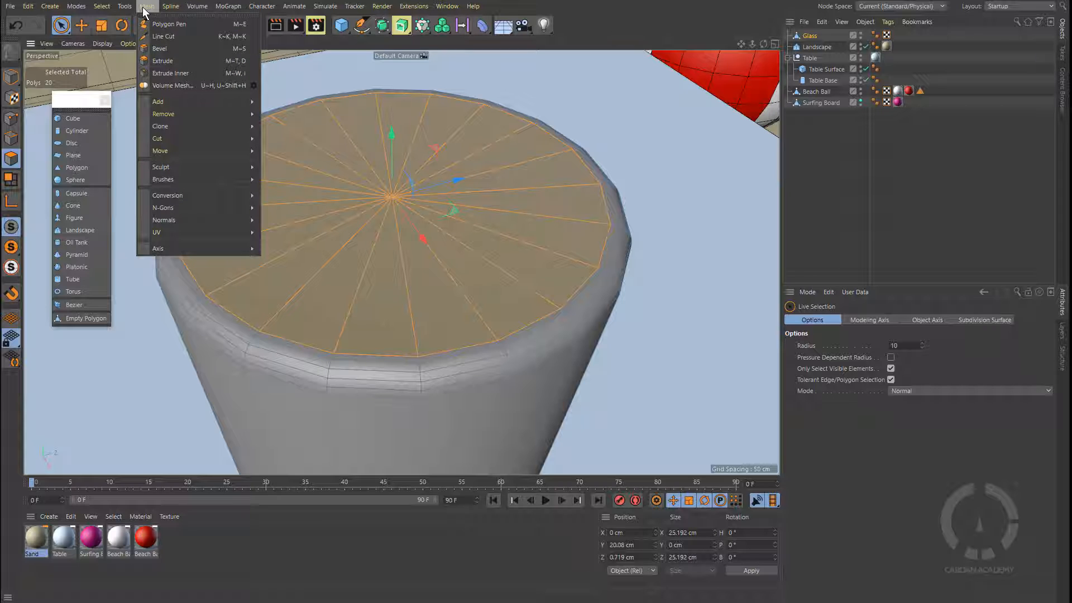
left_click(146, 7)
left_click(146, 7)
left_click(167, 15)
left_click_drag(176, 8, 707, 152)
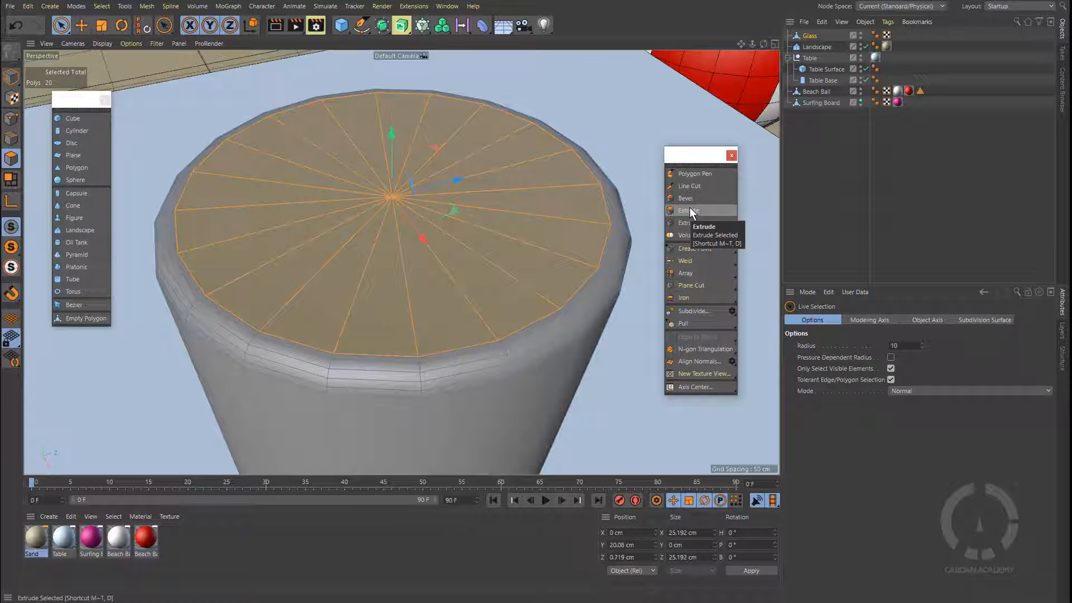
Extrude the selected top polygons of the Glass downward with an offset of about -0.34 cm.
key("d")
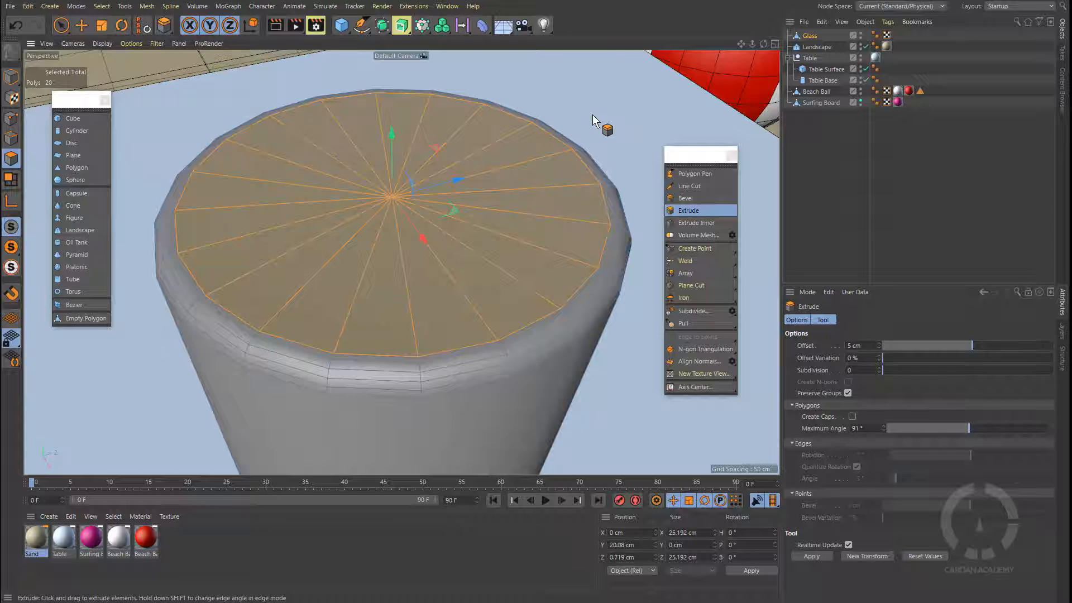
key("m")
key("m")
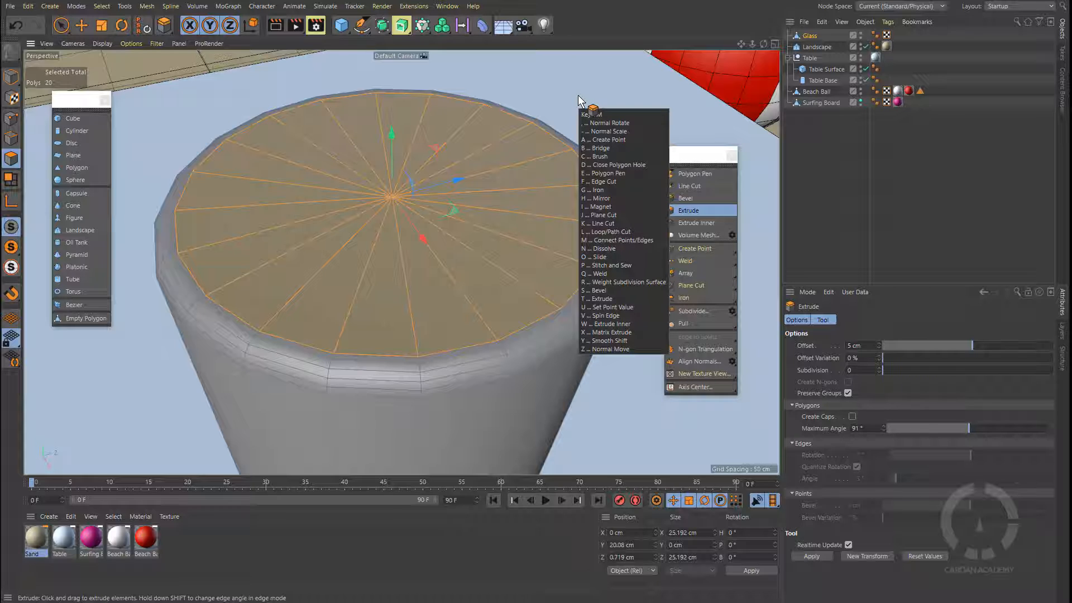
key("t")
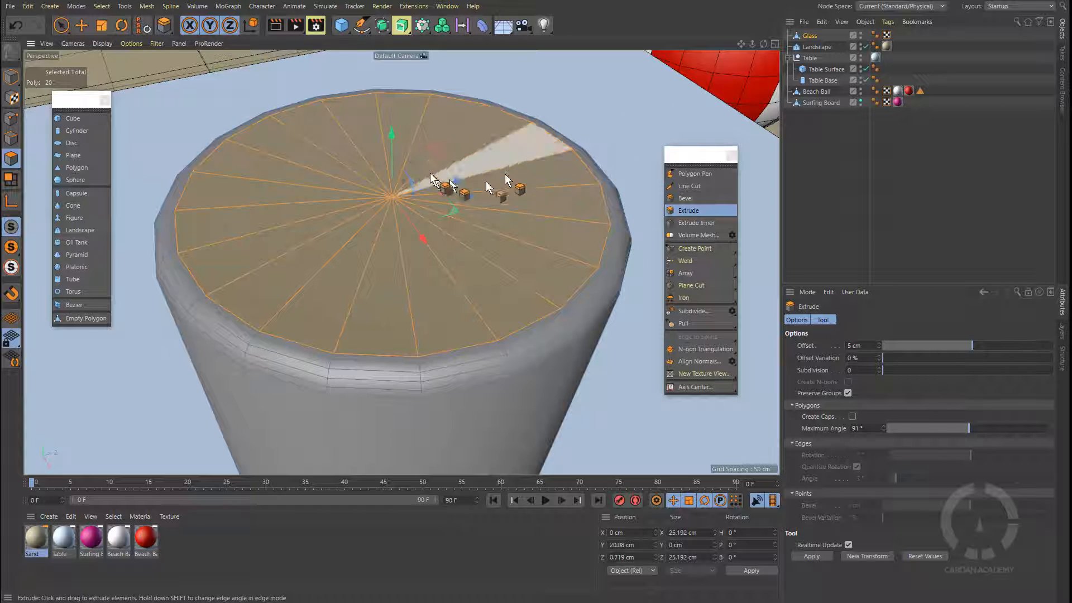
mouse_move(634, 105)
left_mouse_down()
mouse_move(657, 105)
mouse_move(623, 105)
mouse_move(674, 105)
mouse_move(613, 105)
left_mouse_up()
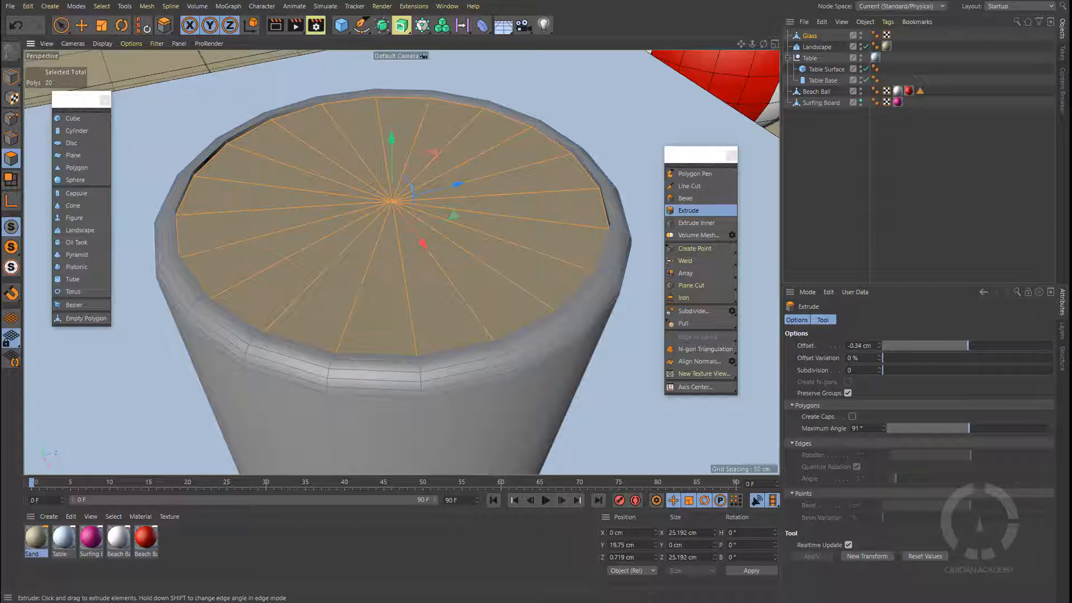
Try to extrude the recessed top polygons further down into the Glass and undo these extra extrusions.
left_click_drag(634, 106, 656, 79)
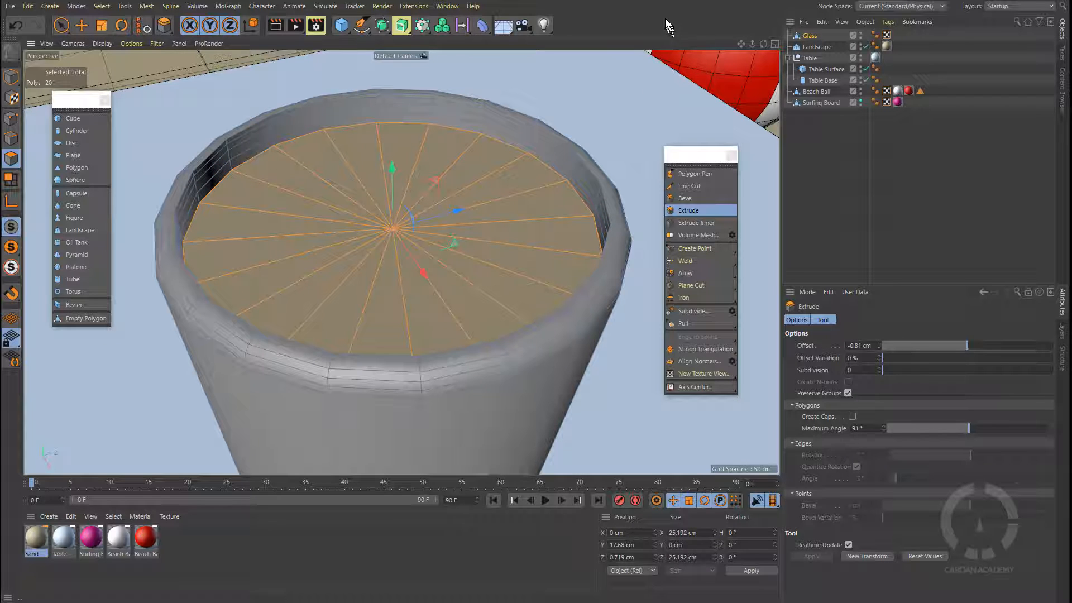
key("ctrl+z")
key("ctrl+z")
key("ctrl+z")
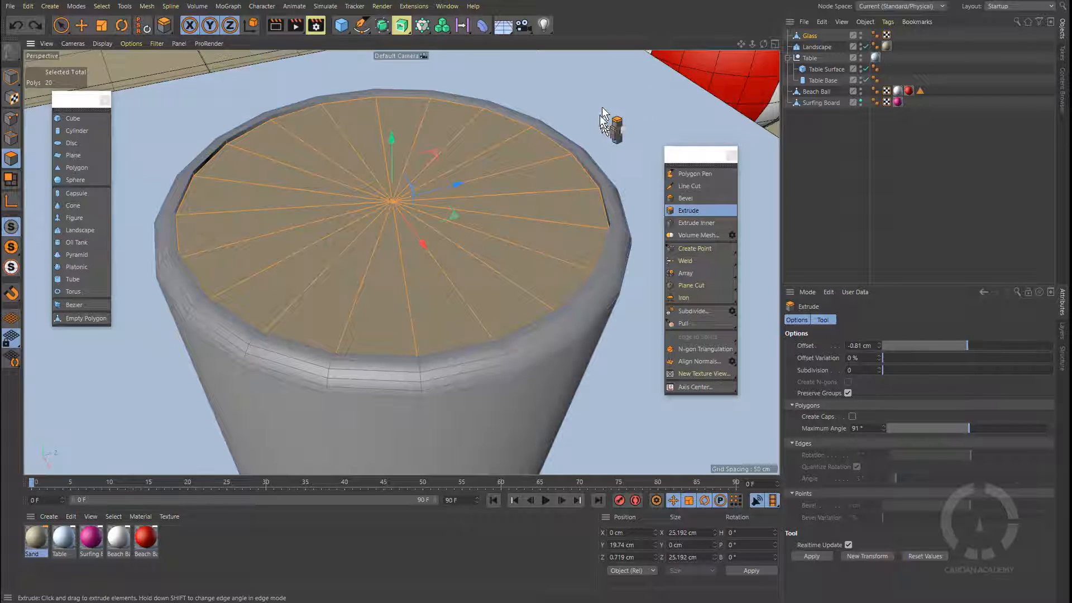
Extrude the recessed top polygons down into the Glass with an offset of -8 cm to hollow it out.
left_click_drag(630, 105, 533, 105)
scroll(510, 222, "down", 4)
left_click_drag(530, 209, 383, 143, "alt")
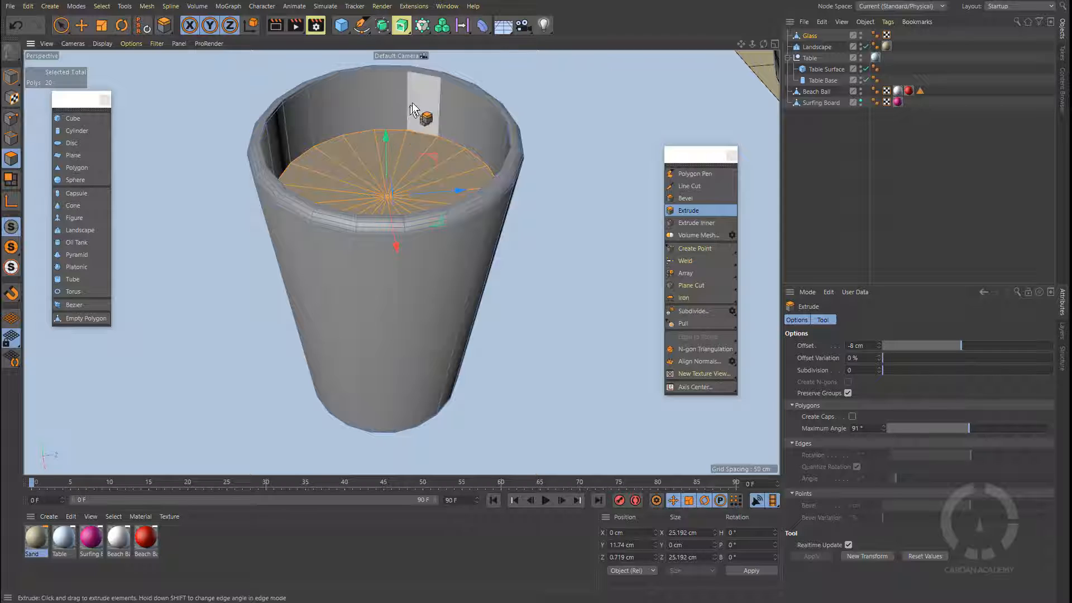
Move the extruded inner polygons down close to the base of the Glass, to a Y position of about -18.81 cm.
left_click(80, 25)
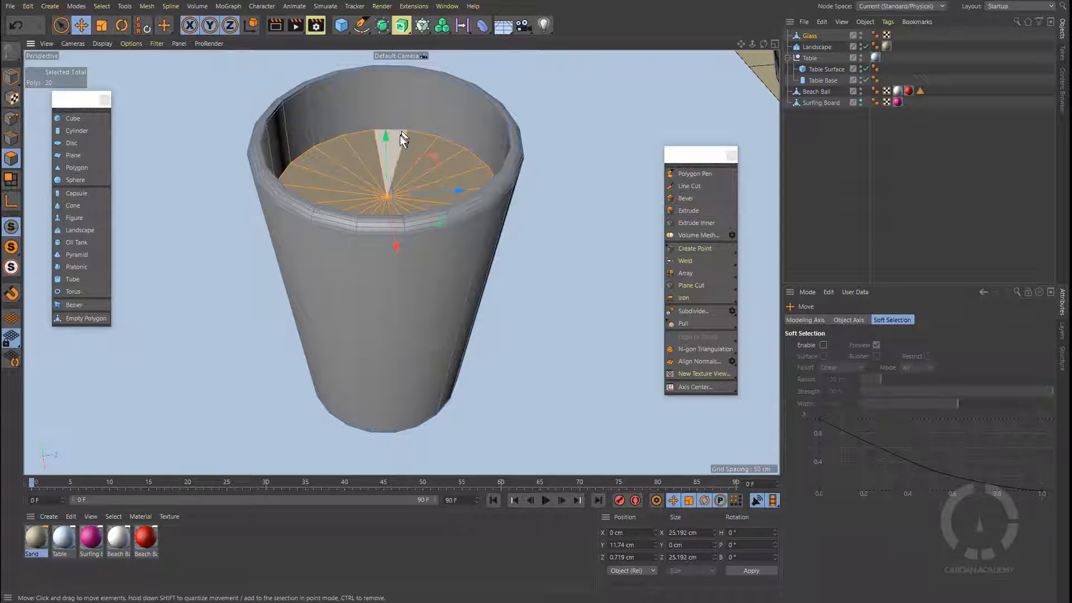
left_click_drag(386, 138, 468, 368, "alt")
middle_click_drag(469, 368, 493, 234, "alt")
left_click_drag(493, 235, 501, 173, "alt")
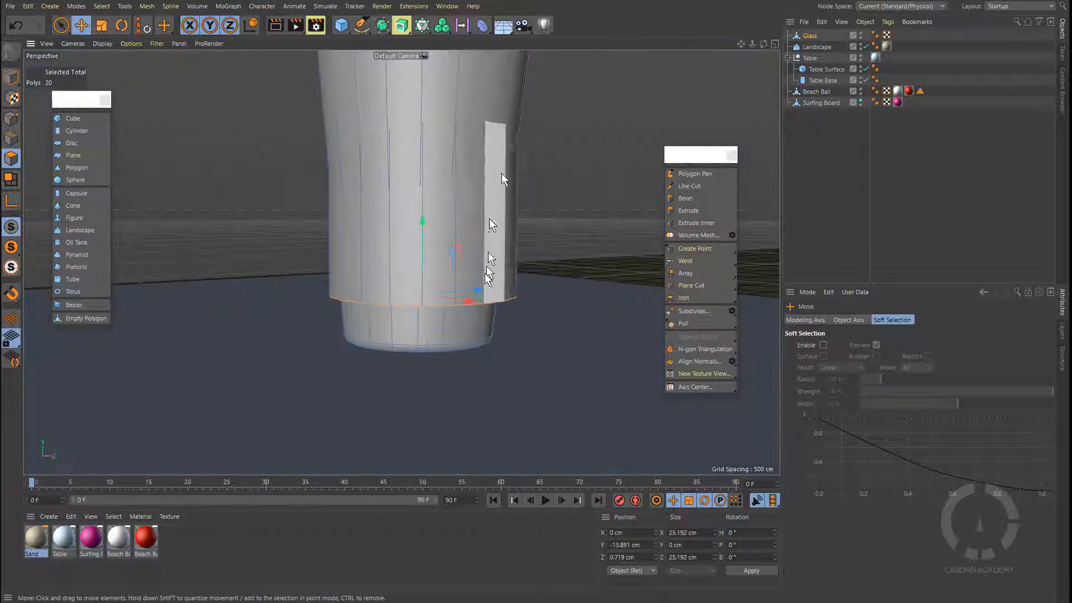
right_click_drag(474, 271, 490, 275, "alt")
left_click_drag(376, 231, 389, 285)
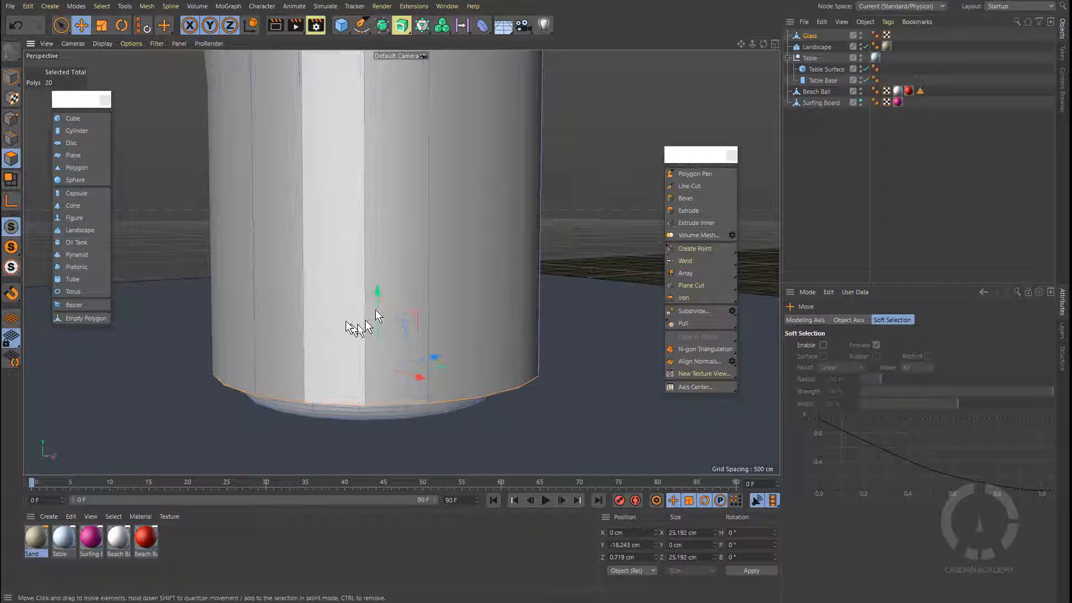
middle_click_drag(349, 323, 371, 266, "alt")
left_click_drag(371, 266, 403, 272, "alt")
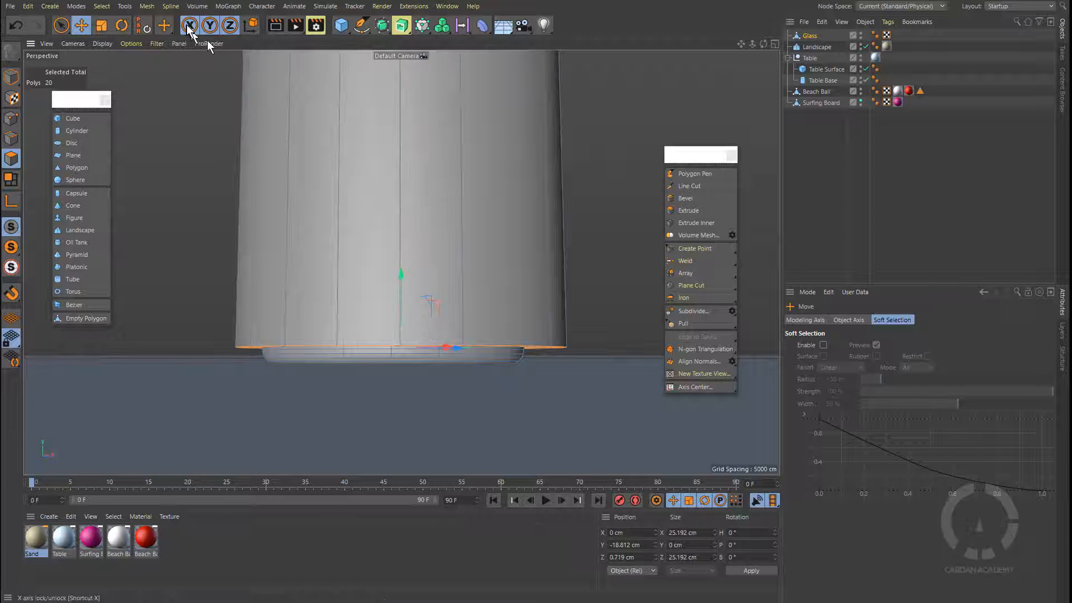
Move the Mesh palette off the viewports and lower the inner floor polygons in the Right view to a Y position of about -19 cm.
left_click(171, 43)
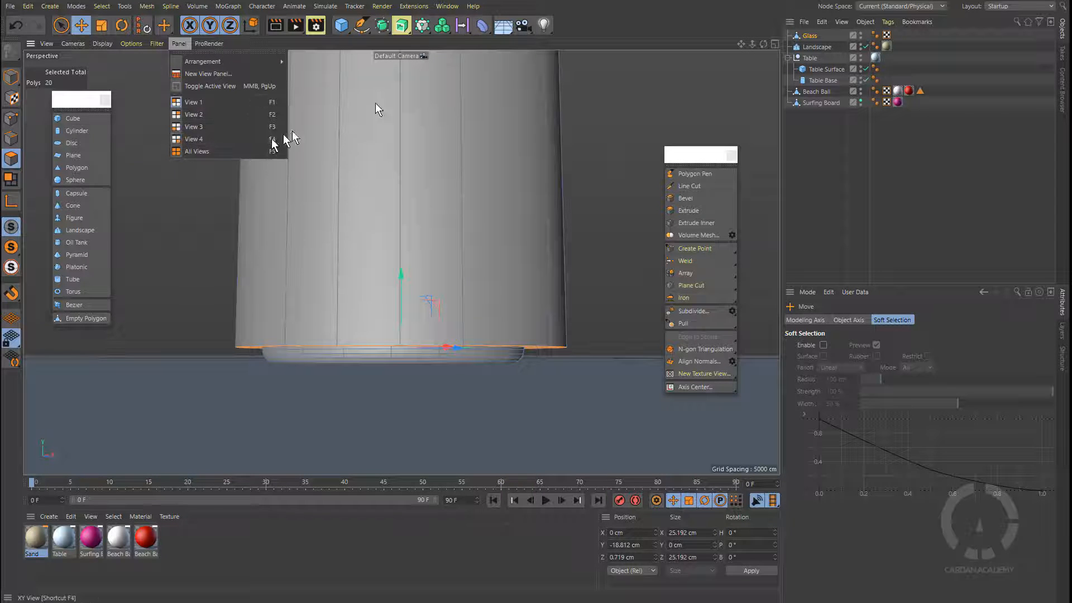
left_click(775, 44)
left_click(775, 44)
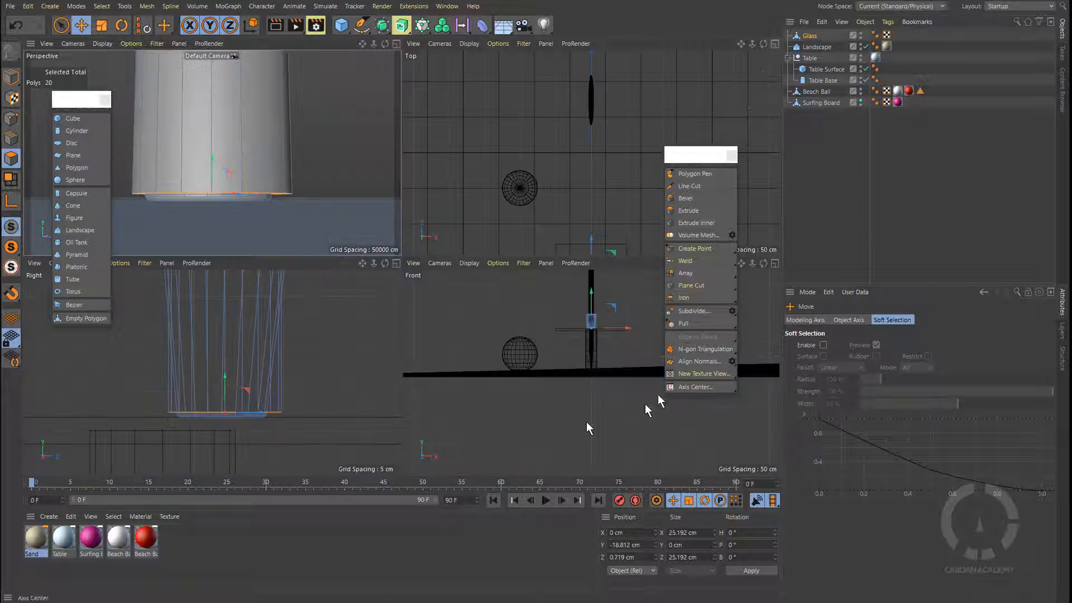
left_click_drag(698, 156, 864, 157)
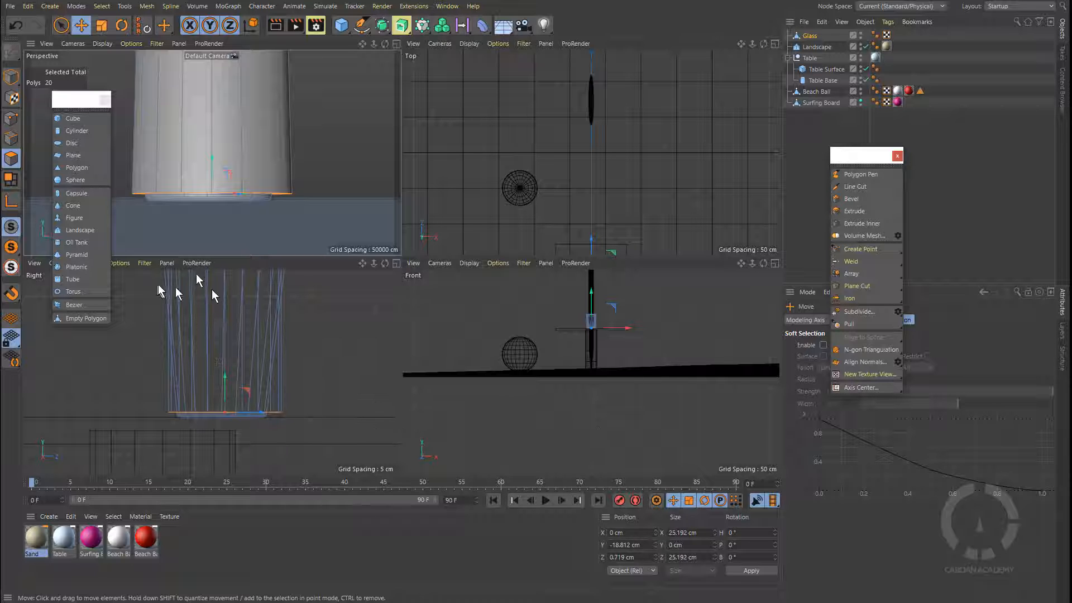
left_click(396, 263)
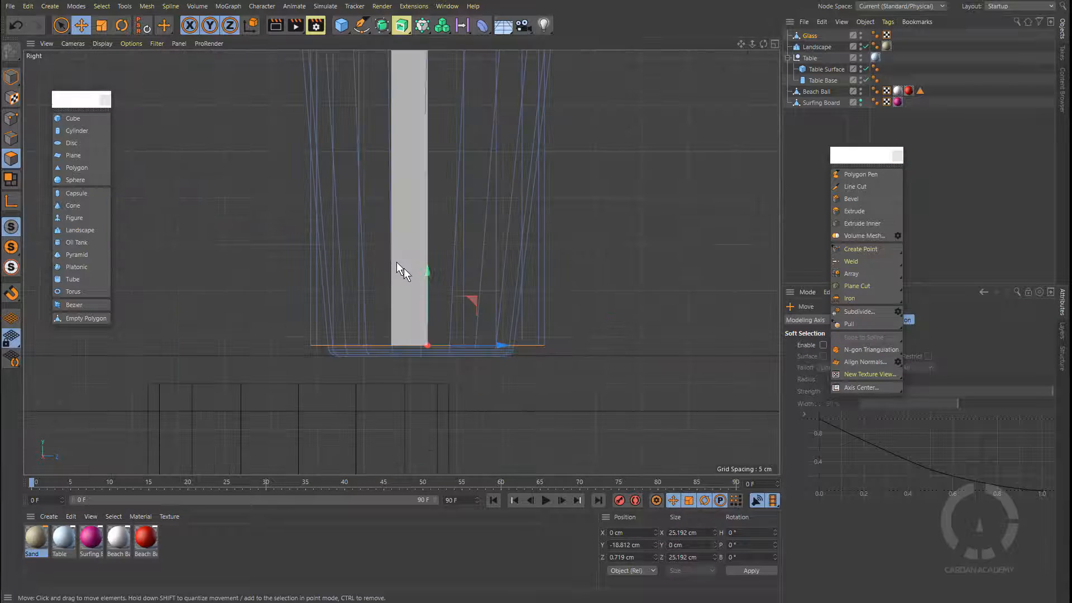
scroll(433, 317, "up", 4)
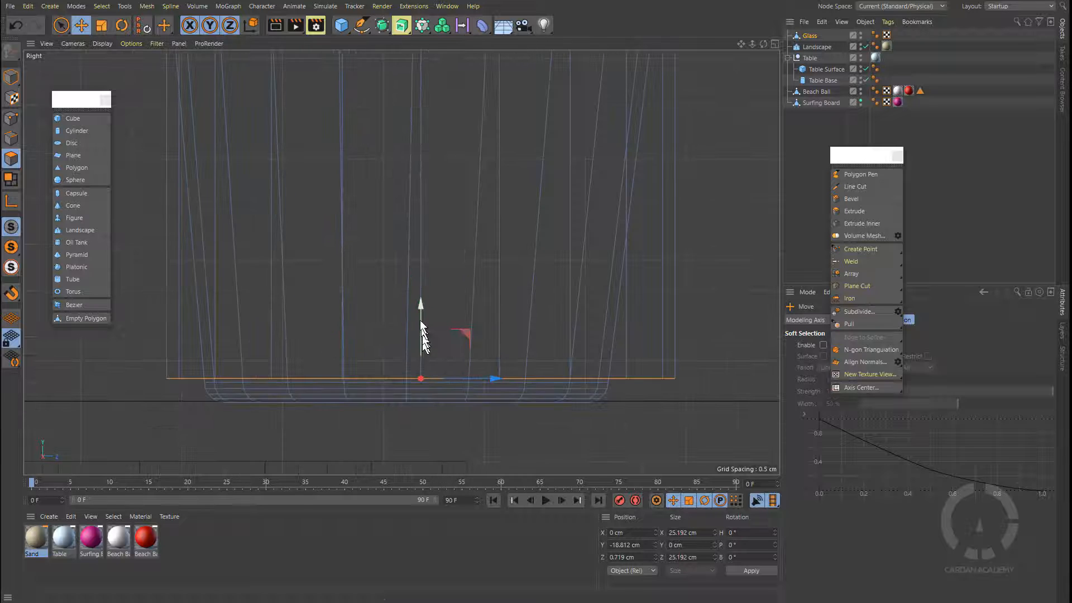
left_click_drag(420, 303, 420, 306)
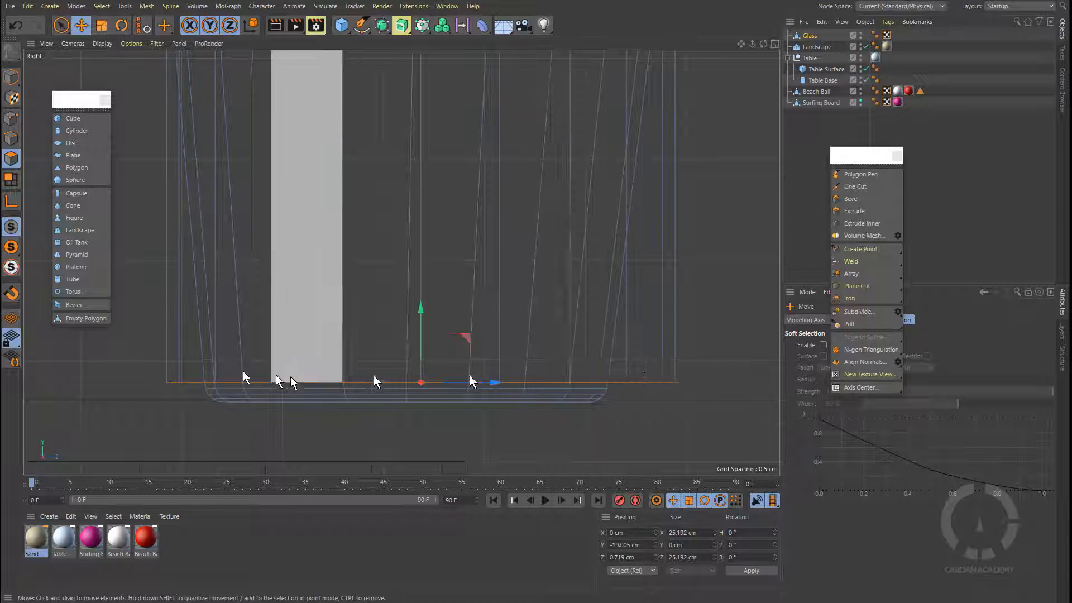
Scale the inner floor polygons uniformly in the Top view to about 17.66 cm so they fit inside the base of the Glass.
left_click(775, 44)
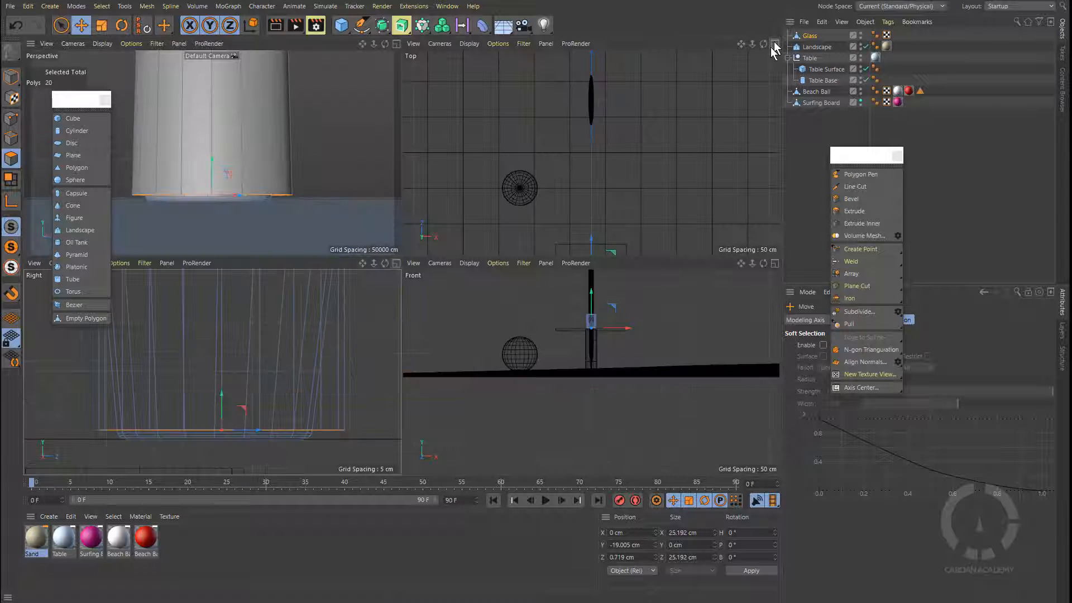
scroll(581, 170, "up", 10)
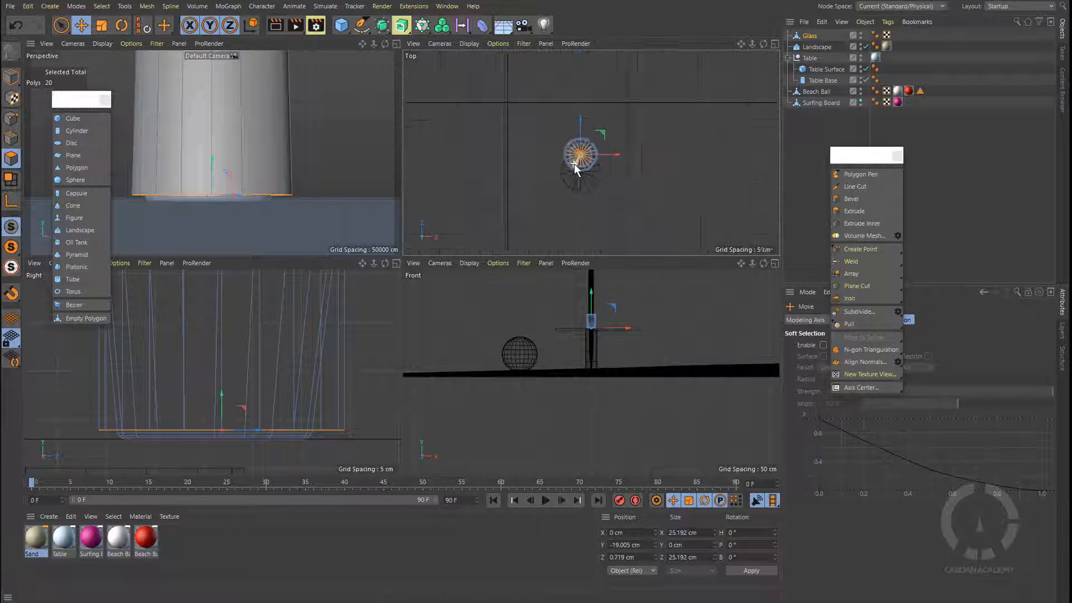
scroll(577, 158, "up", 8)
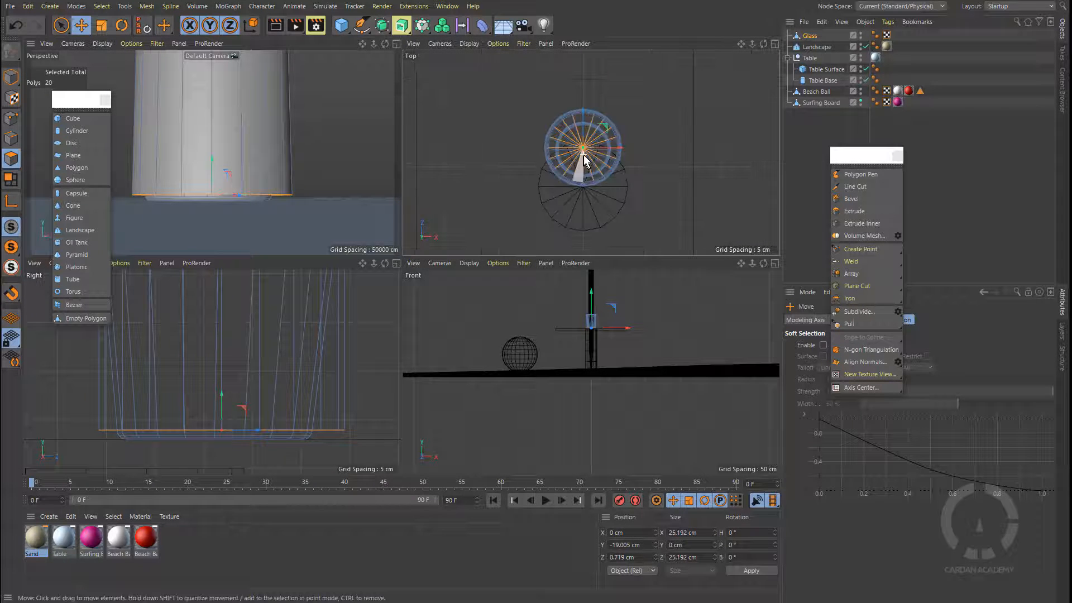
left_click(776, 46)
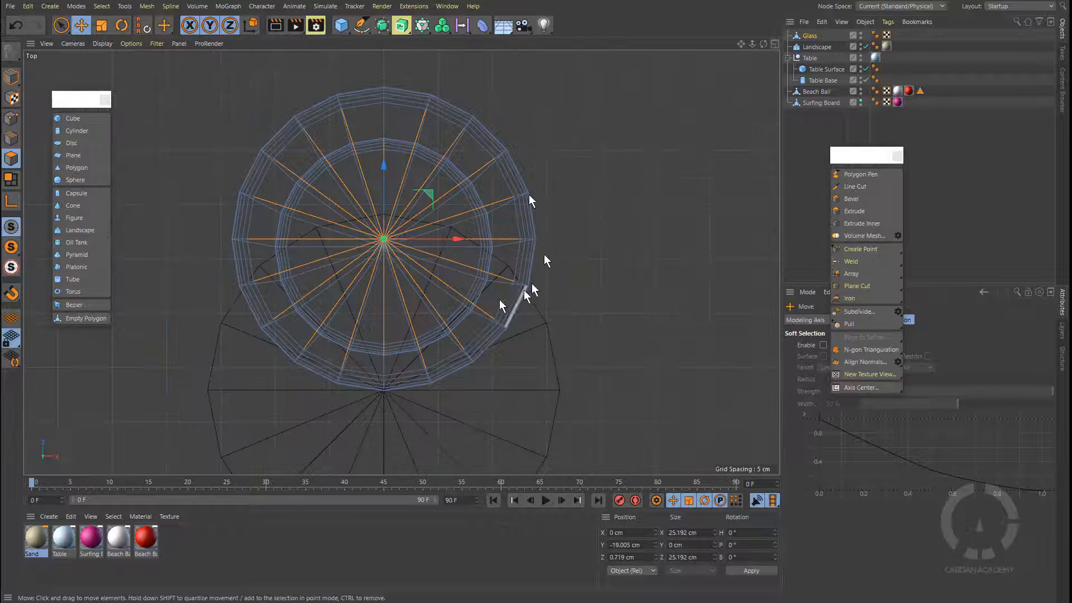
left_click(427, 148)
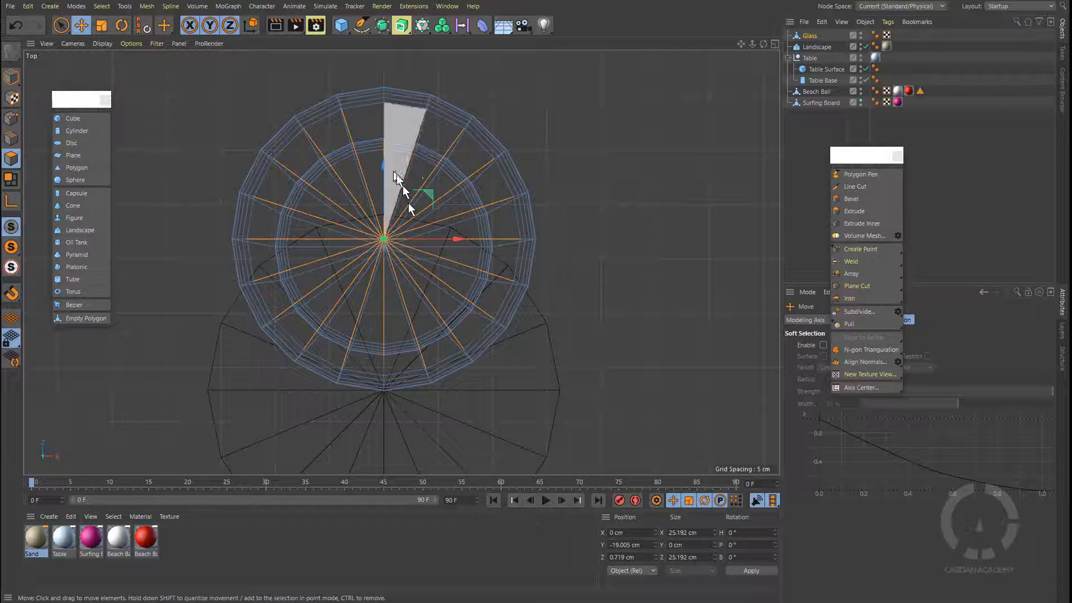
left_click(102, 26)
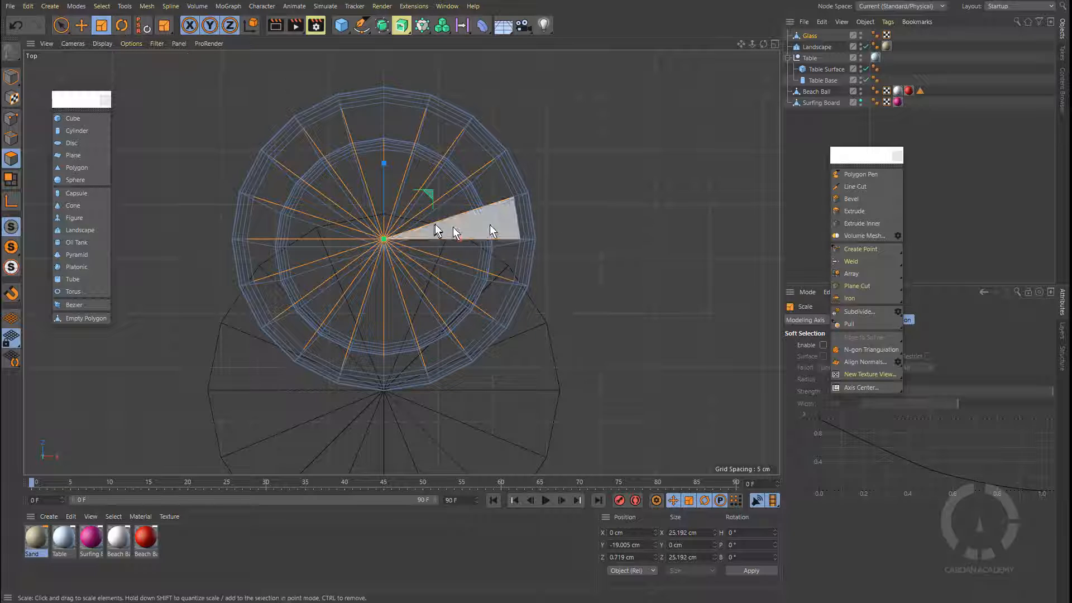
left_click_drag(429, 194, 268, 313)
key("ctrl+z")
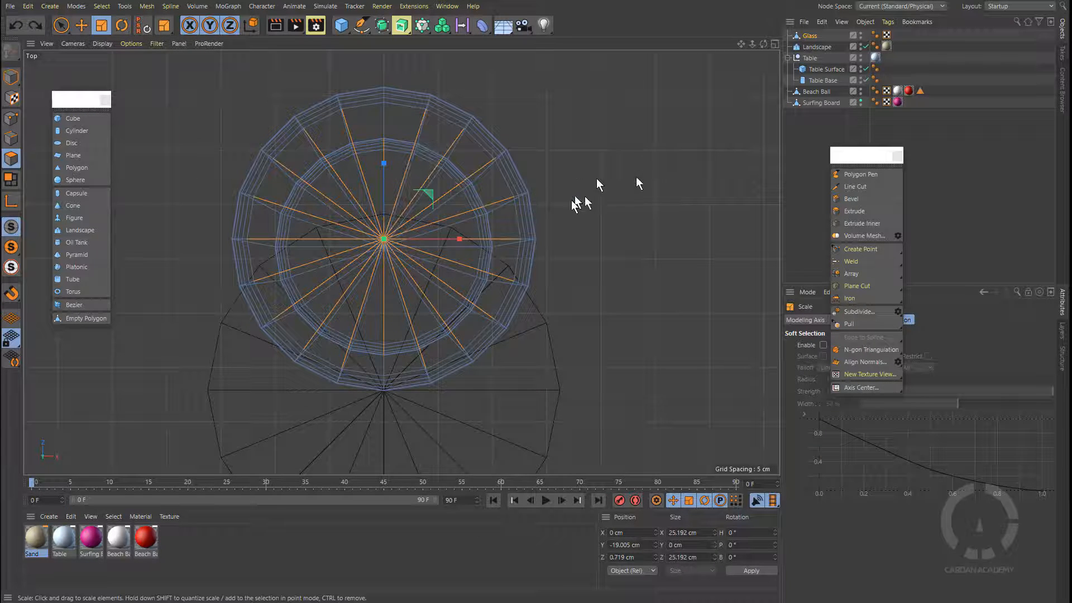
left_click_drag(636, 182, 548, 234)
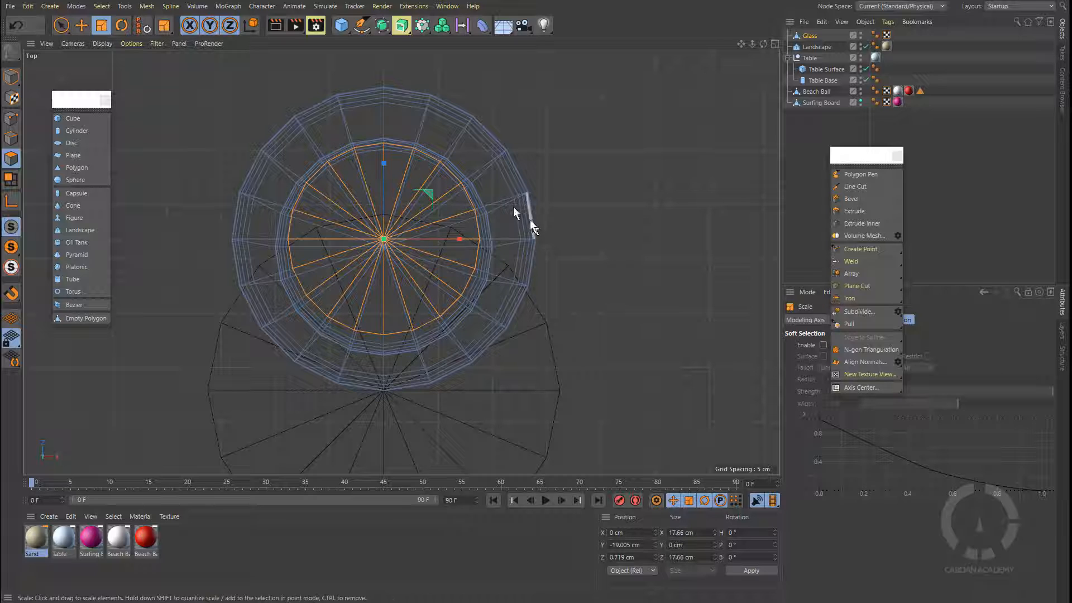
Center the inner floor polygons within the base by moving them along Z to about 0.153 cm, and return to the Perspective view.
left_click(84, 26)
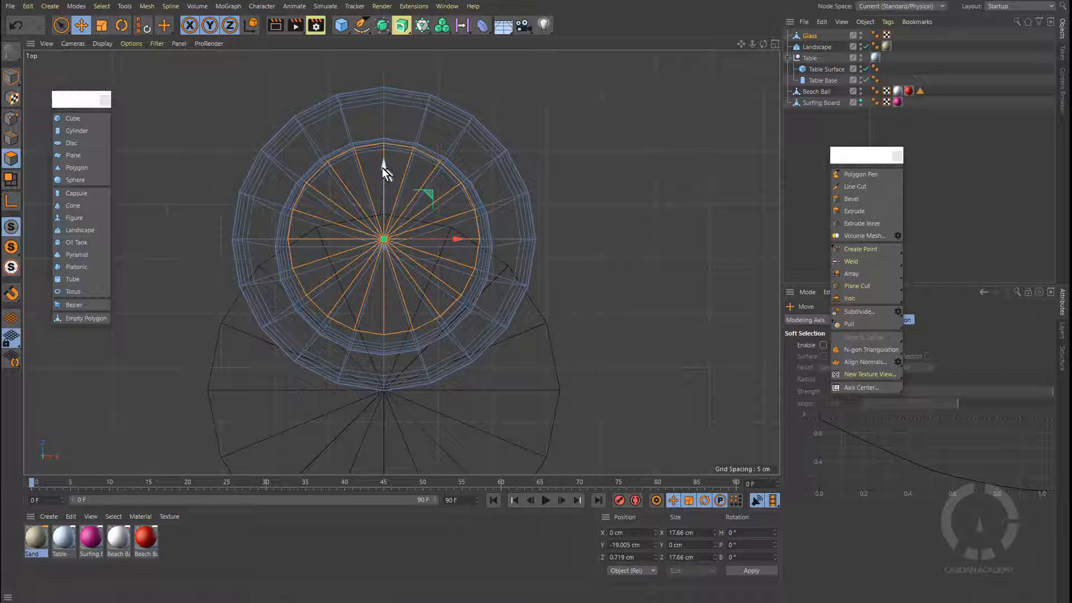
left_click_drag(382, 167, 385, 173)
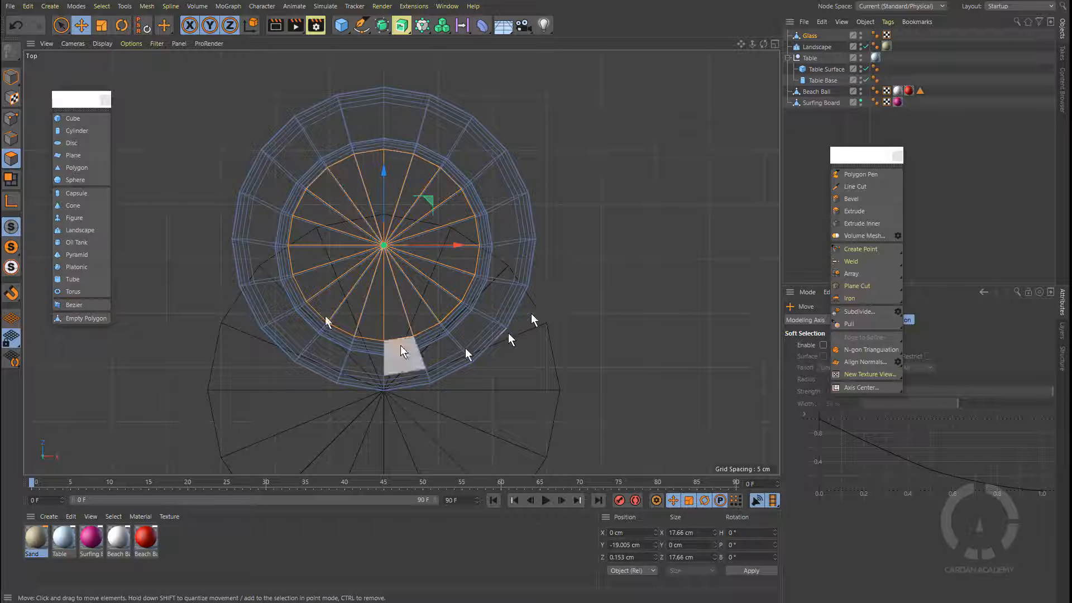
left_click(775, 44)
left_click(396, 41)
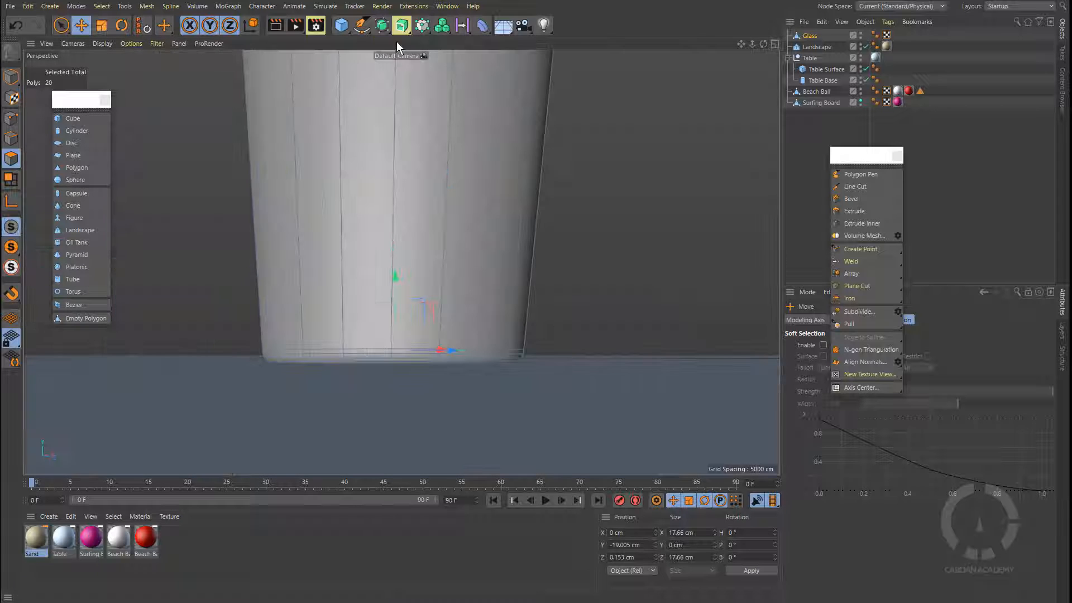
Switch the Glass to Edges mode and select one edge on the inner side of its rim.
left_click_drag(434, 268, 494, 221, "alt")
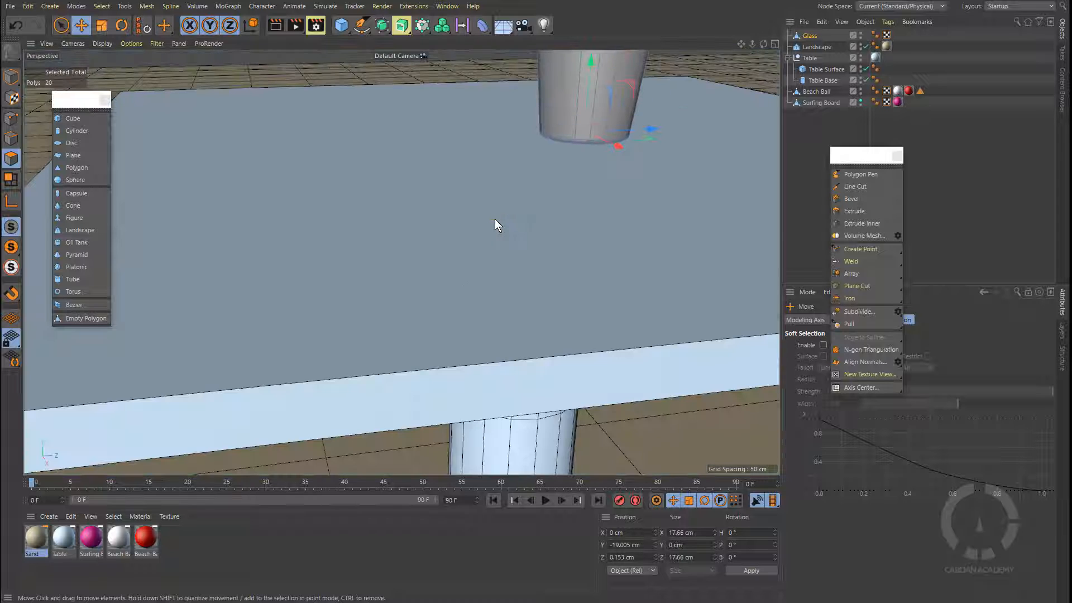
key("s")
scroll(497, 209, "down", 5)
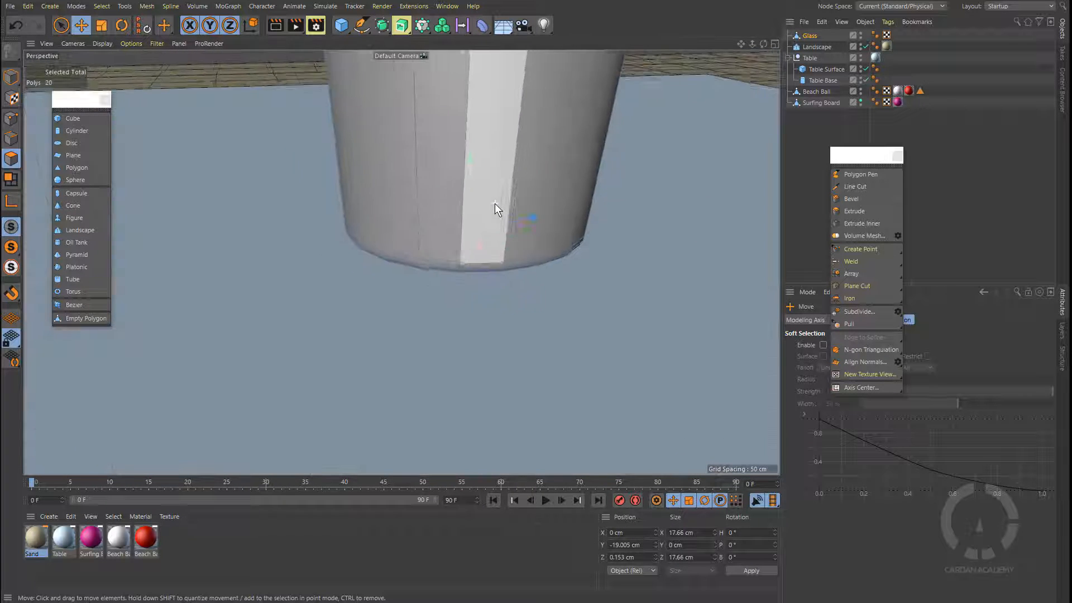
left_click_drag(497, 210, 397, 277, "alt")
scroll(436, 281, "up", 5)
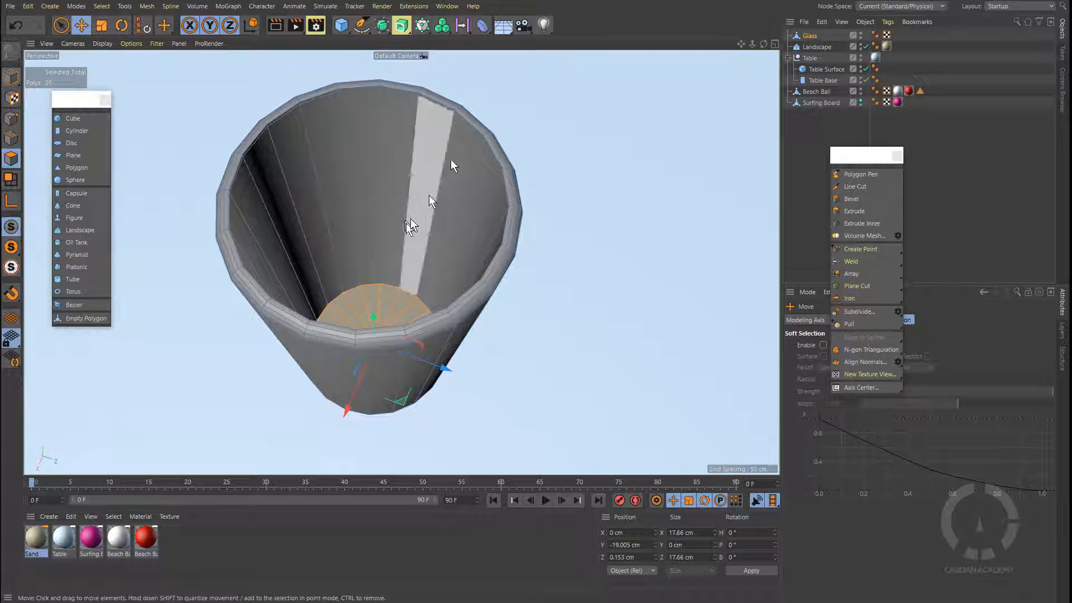
scroll(450, 166, "up", 6)
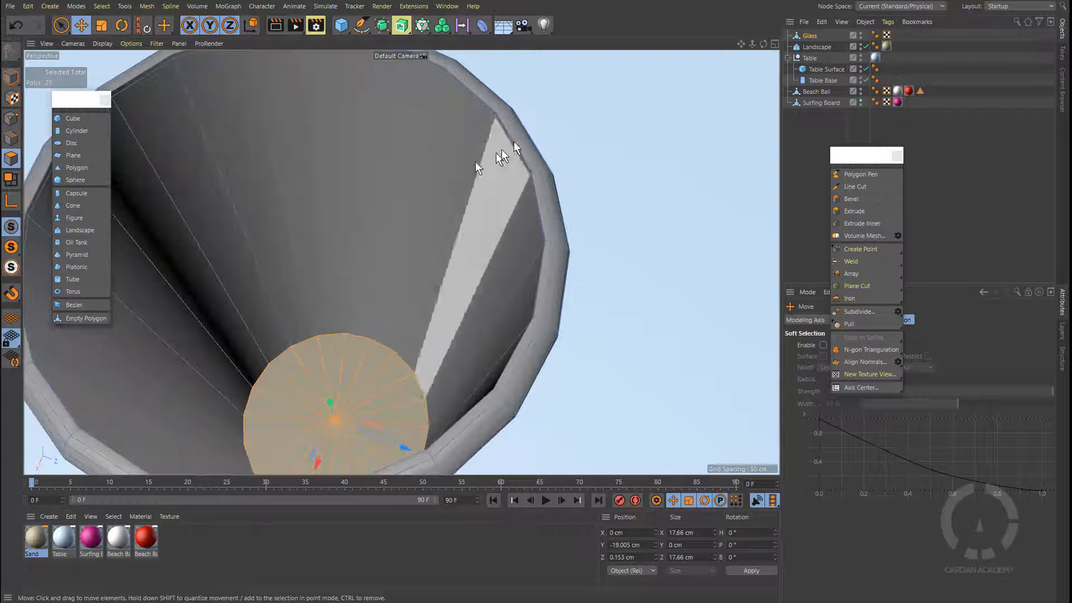
left_click_drag(517, 144, 507, 115, "alt")
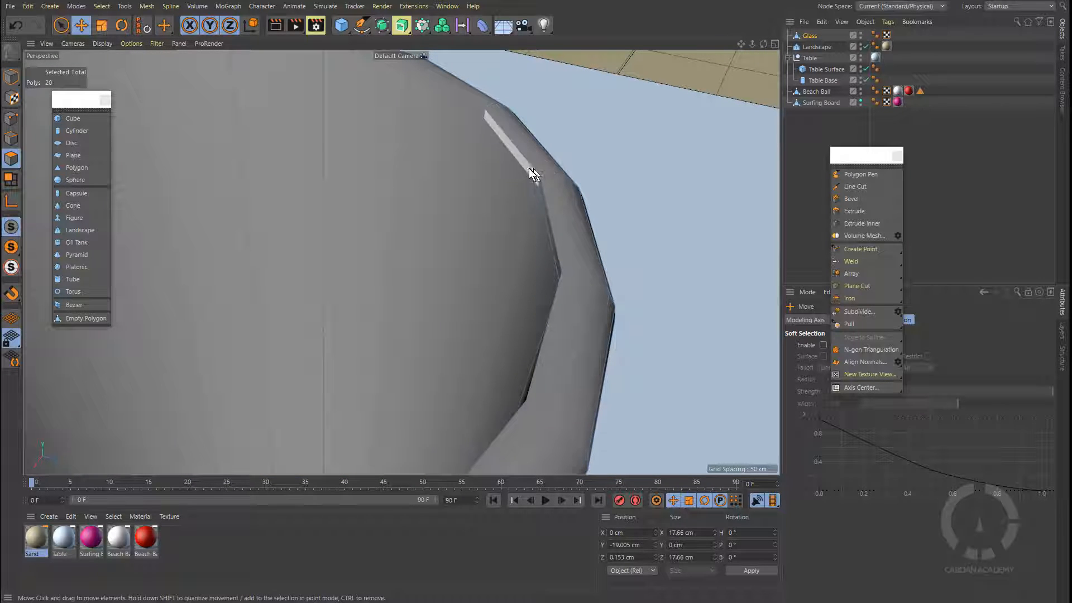
left_click(11, 138)
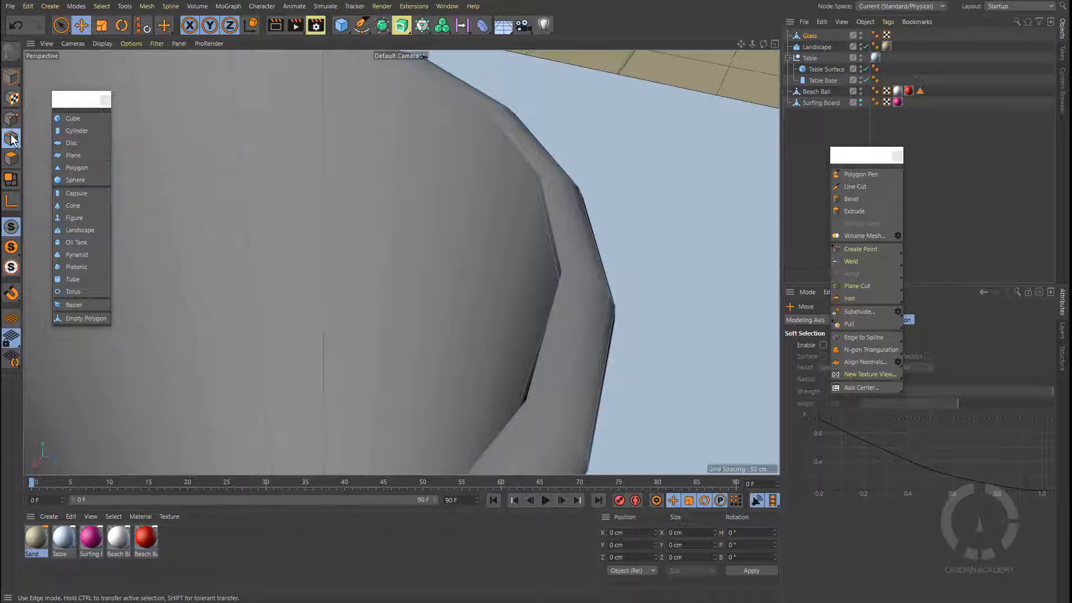
left_click(510, 140)
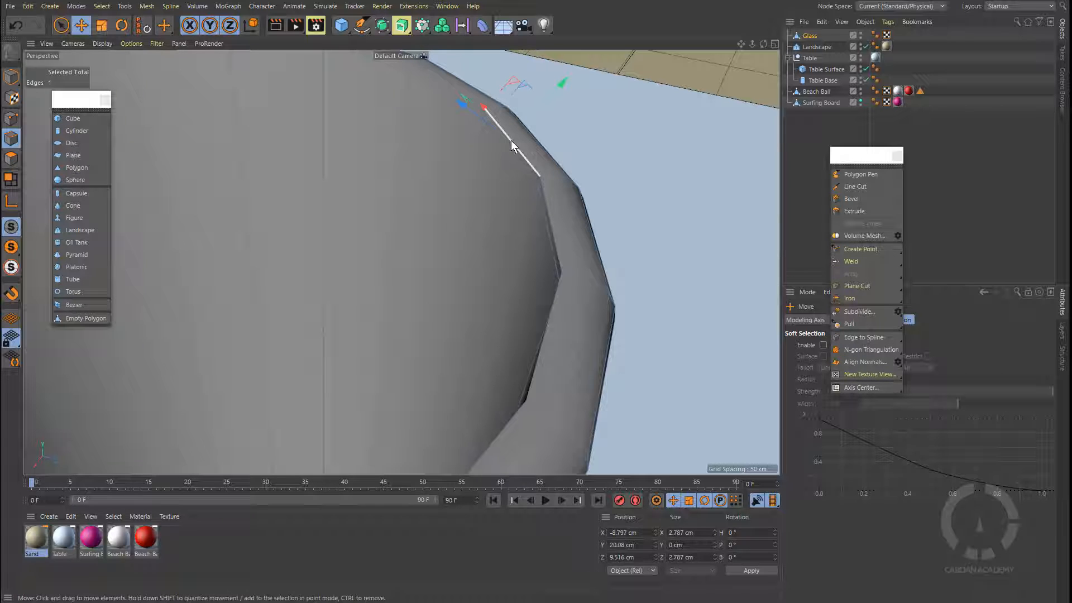
Select the complete edge loop around the inner side of the Glass rim.
double_click(457, 91)
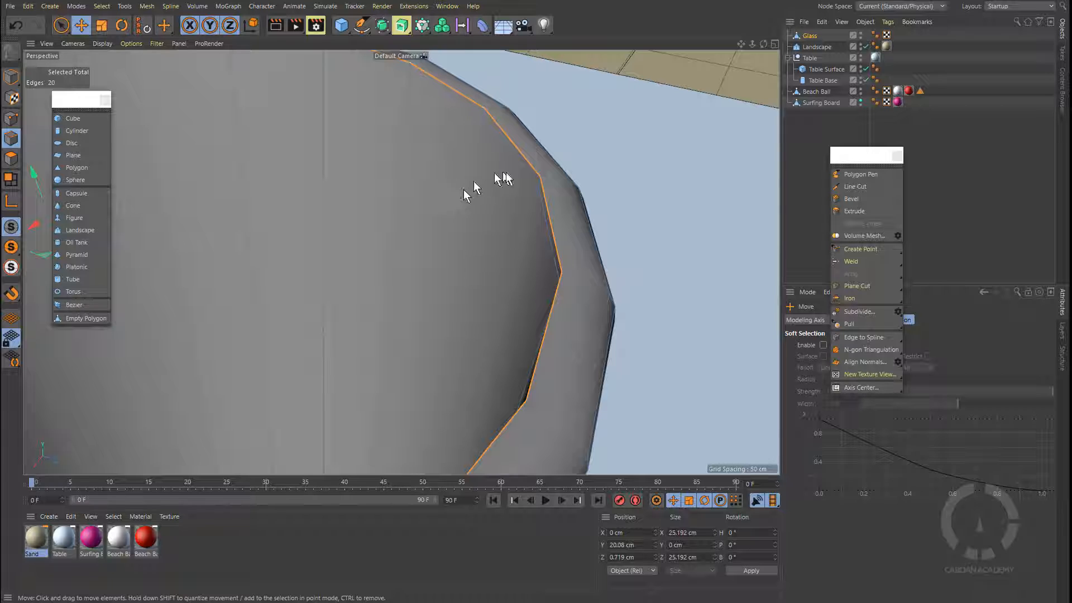
left_click(522, 158)
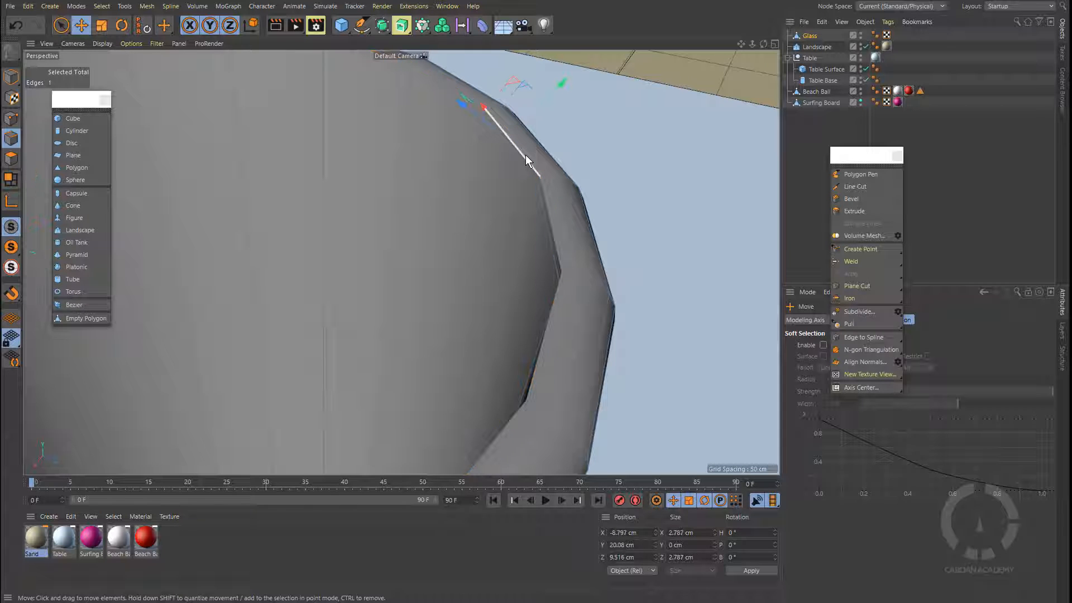
left_click(454, 92, "shift")
middle_click_drag(402, 128, 491, 246, "alt")
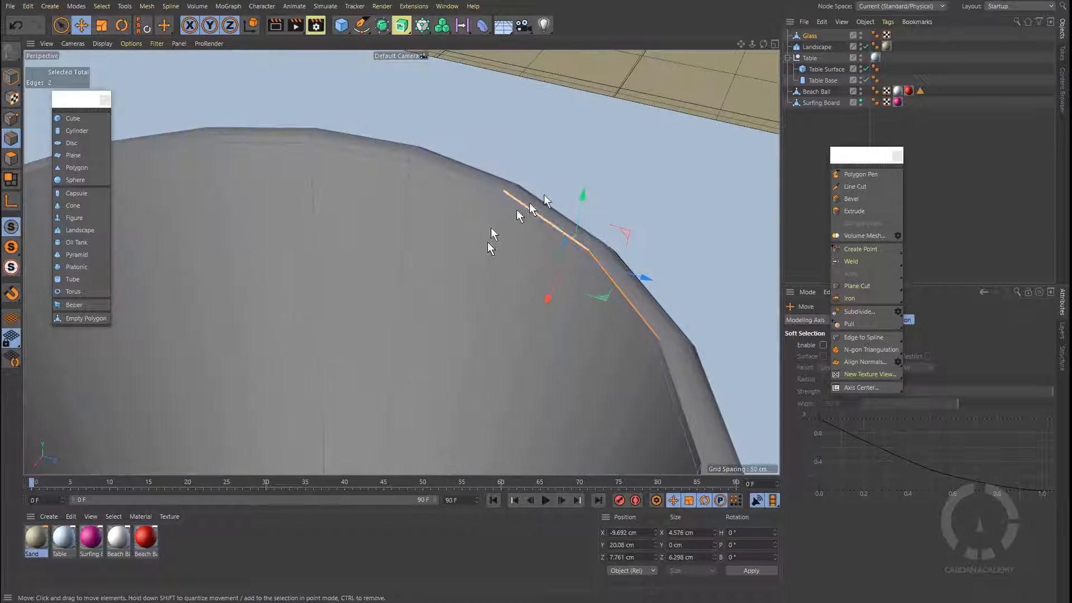
double_click(480, 181)
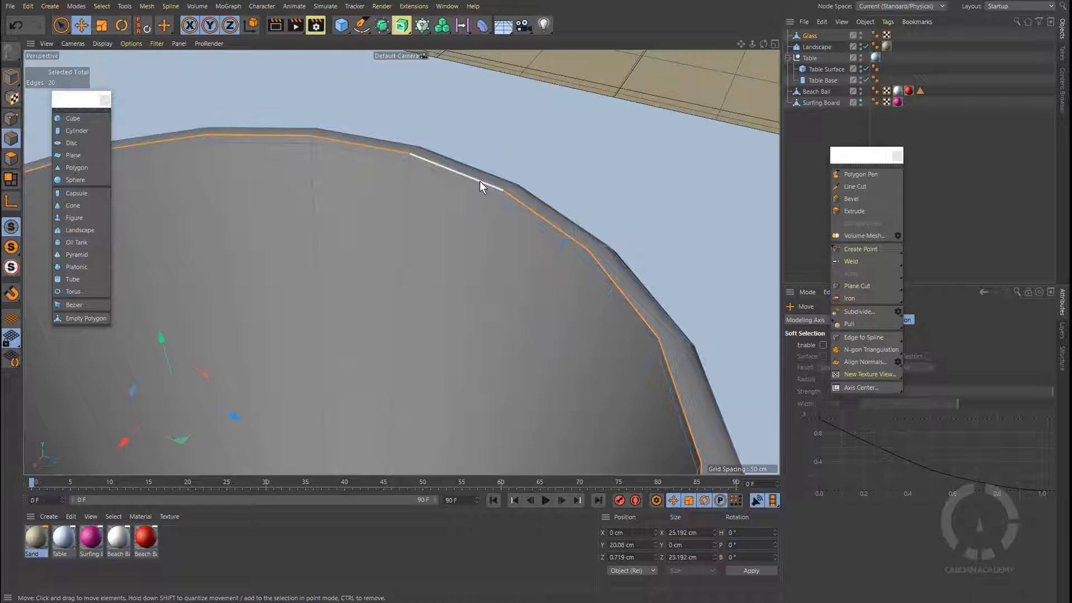
Start the Bevel tool on the inner rim edge loop and move the Mesh palette clear of the tool's settings.
scroll(507, 230, "down", 5)
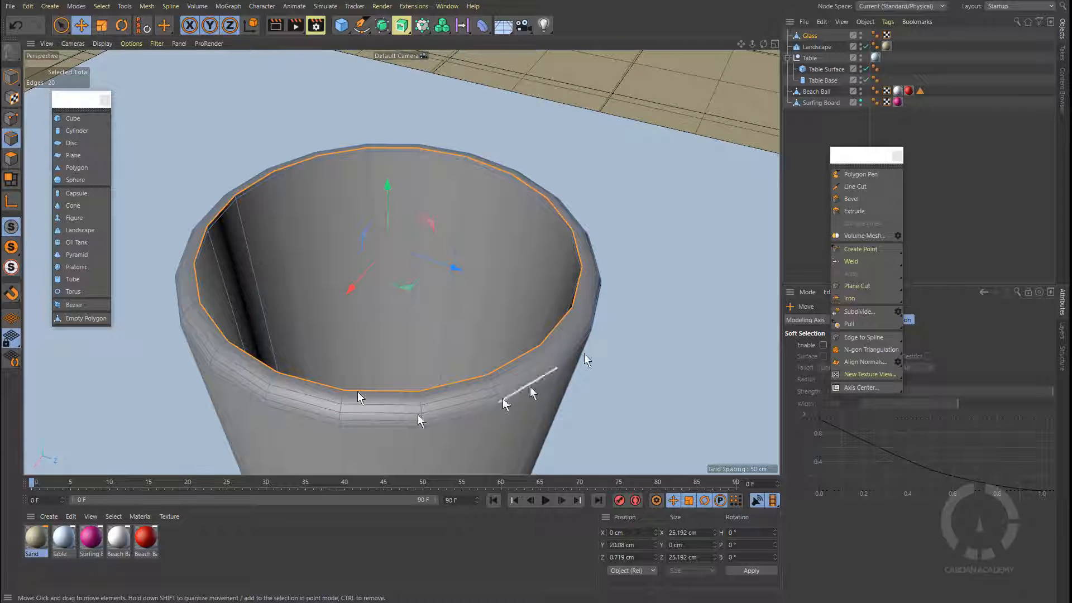
left_click_drag(565, 270, 533, 180, "alt")
scroll(554, 236, "up", 2)
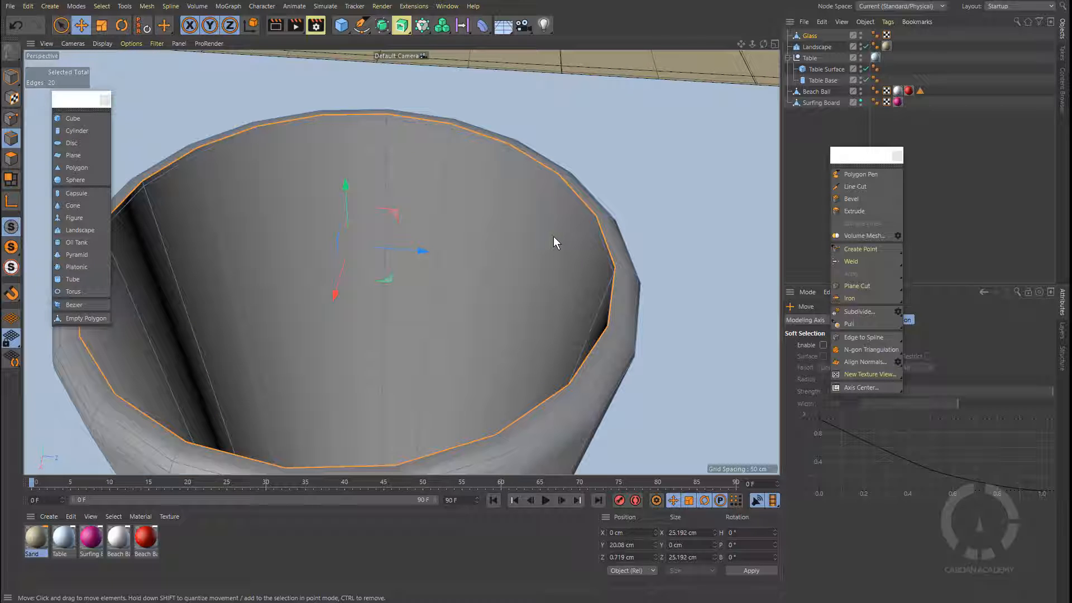
scroll(569, 216, "up", 5)
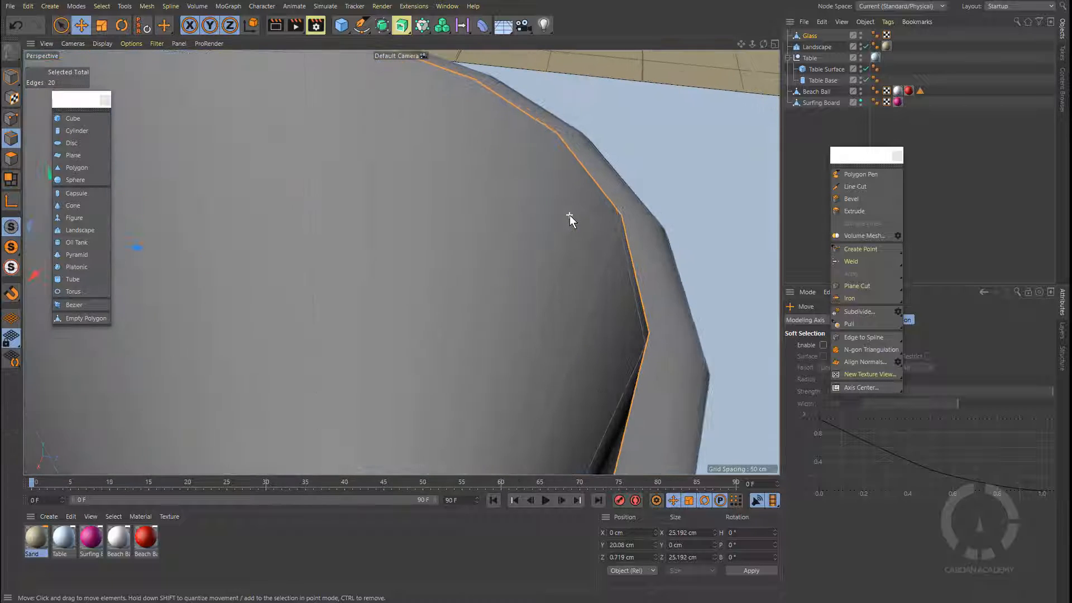
left_click_drag(524, 226, 521, 222, "alt")
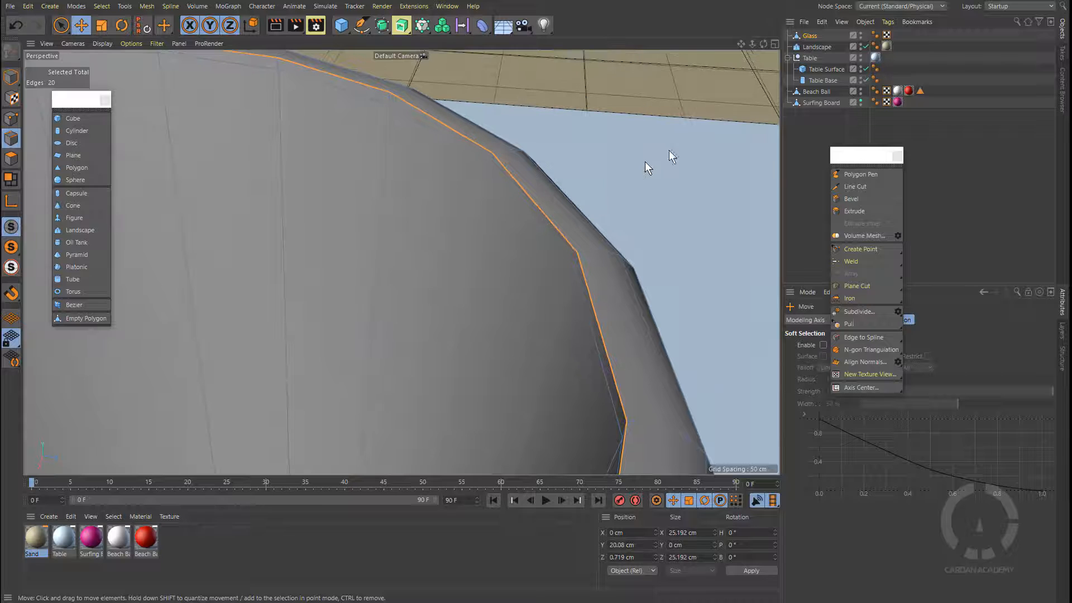
left_click(853, 200)
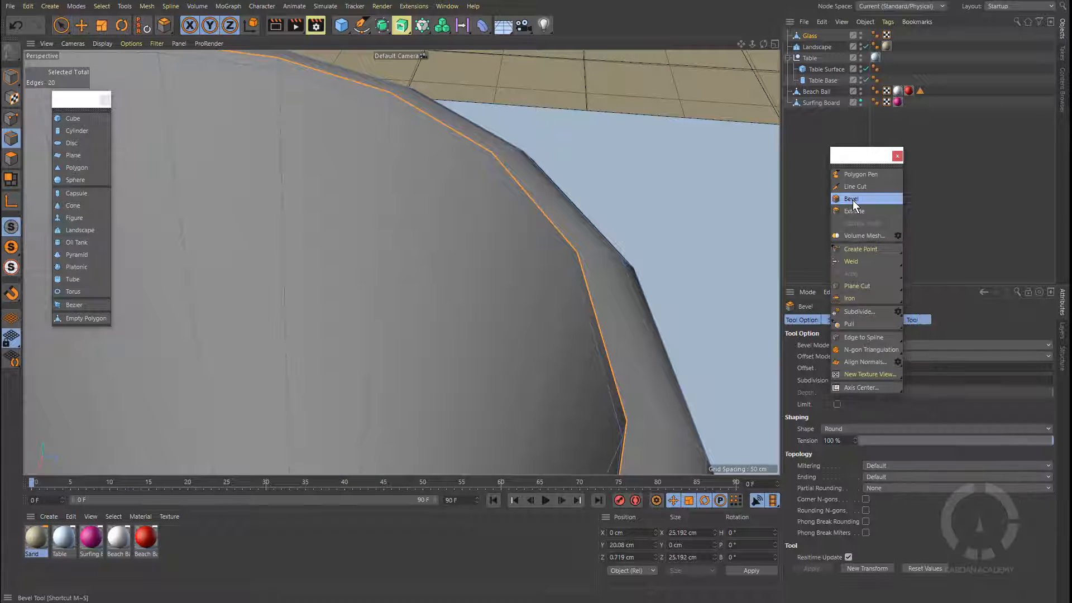
left_click_drag(862, 155, 696, 75)
Try beveling the inner rim edge loop with an offset of about 0.17 cm and 3 subdivisions.
left_click_drag(564, 141, 582, 142)
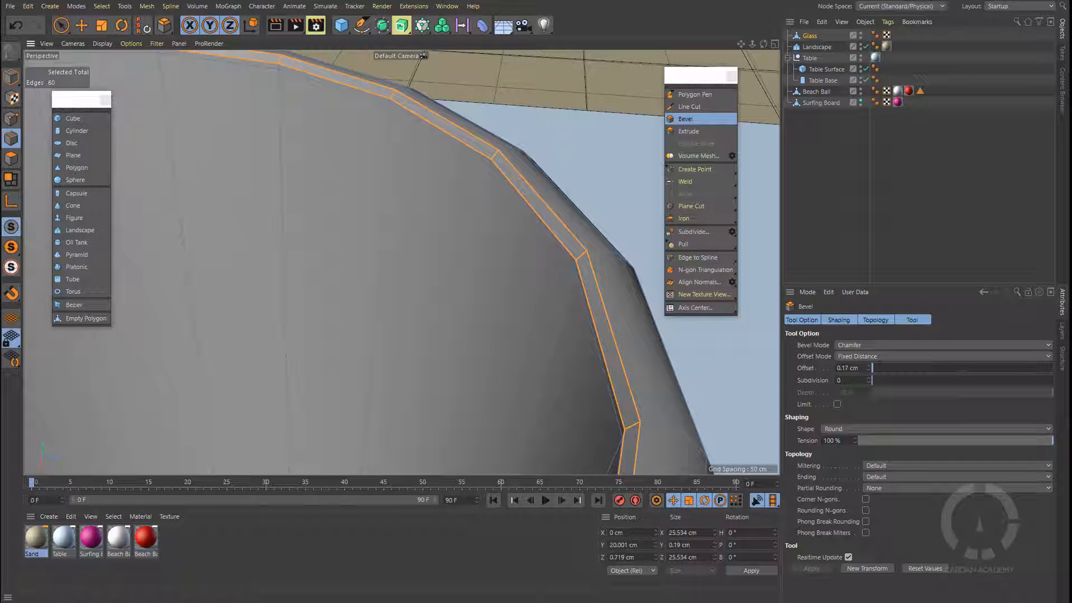
left_click(868, 377)
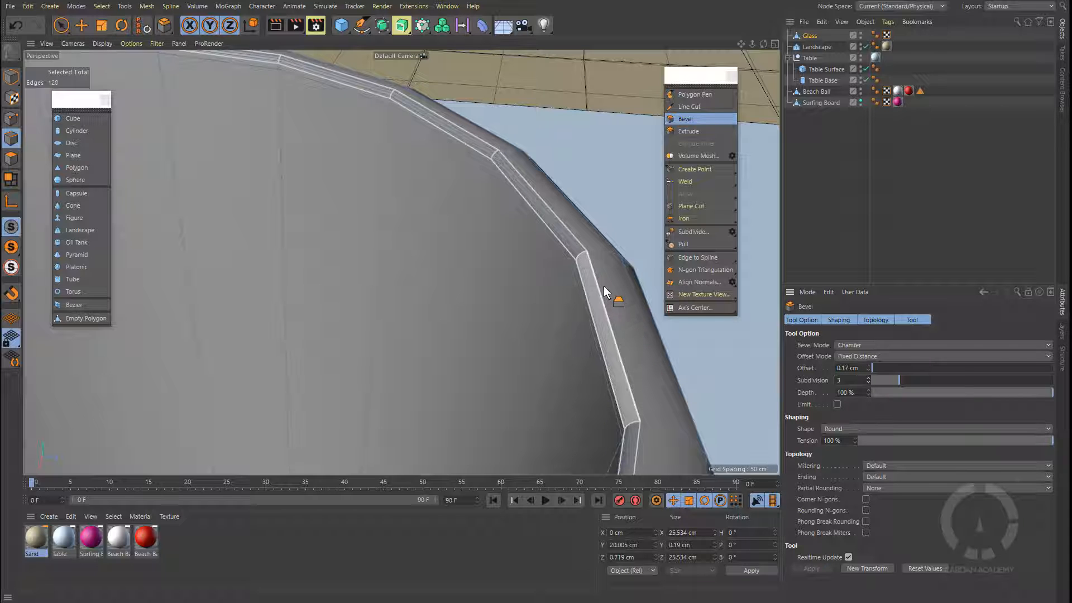
key("ctrl+z")
Bevel the inner rim edge loop with an offset of about 0.19 cm and set its subdivision to 1.
scroll(499, 238, "down", 3)
left_click_drag(499, 239, 498, 214, "alt")
left_click_drag(558, 252, 576, 254, "alt")
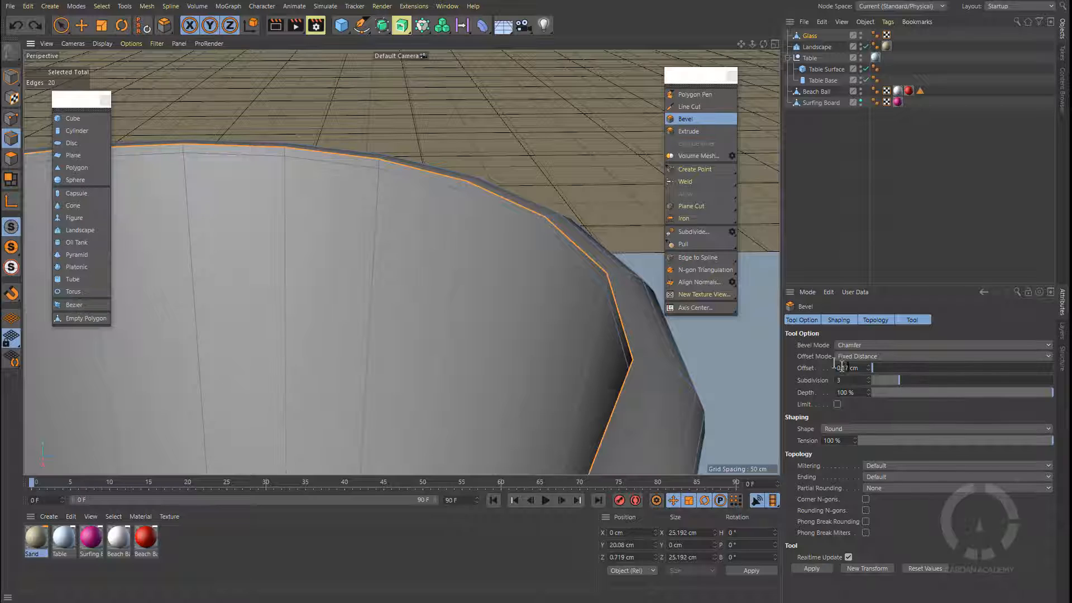
left_click_drag(595, 192, 611, 192)
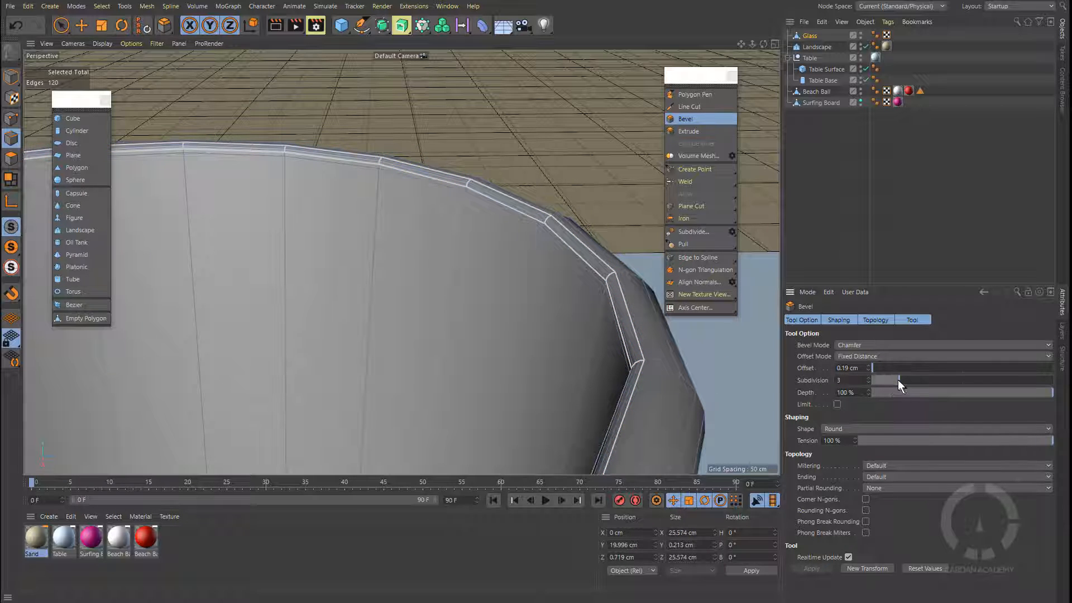
left_click_drag(897, 380, 882, 379)
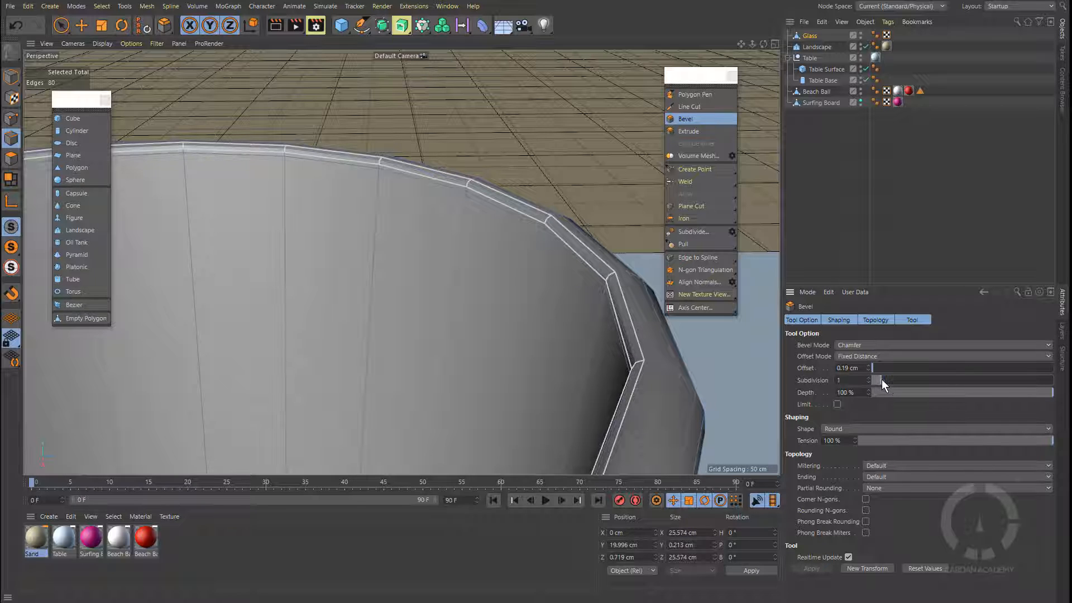
Leave Bevel for the Live Selection tool and return the Glass to Model mode.
mouse_move(511, 229)
left_mouse_down("alt")
mouse_move(494, 208)
mouse_move(483, 227)
mouse_move(525, 230)
mouse_move(458, 287)
mouse_move(460, 256)
mouse_move(505, 240)
mouse_move(454, 258)
mouse_move(503, 233)
left_mouse_up("alt")
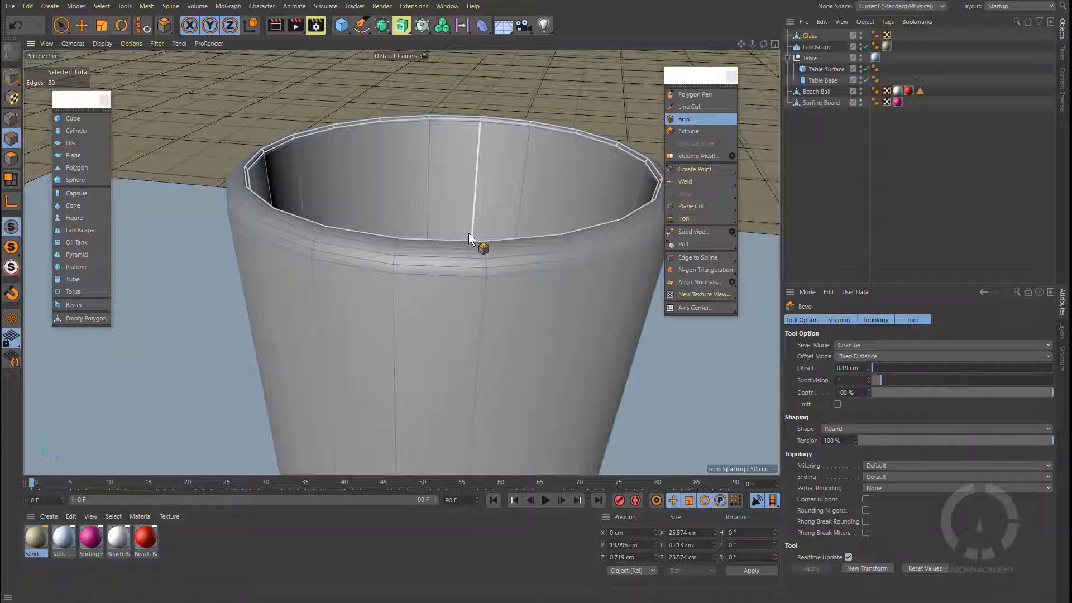
key("9")
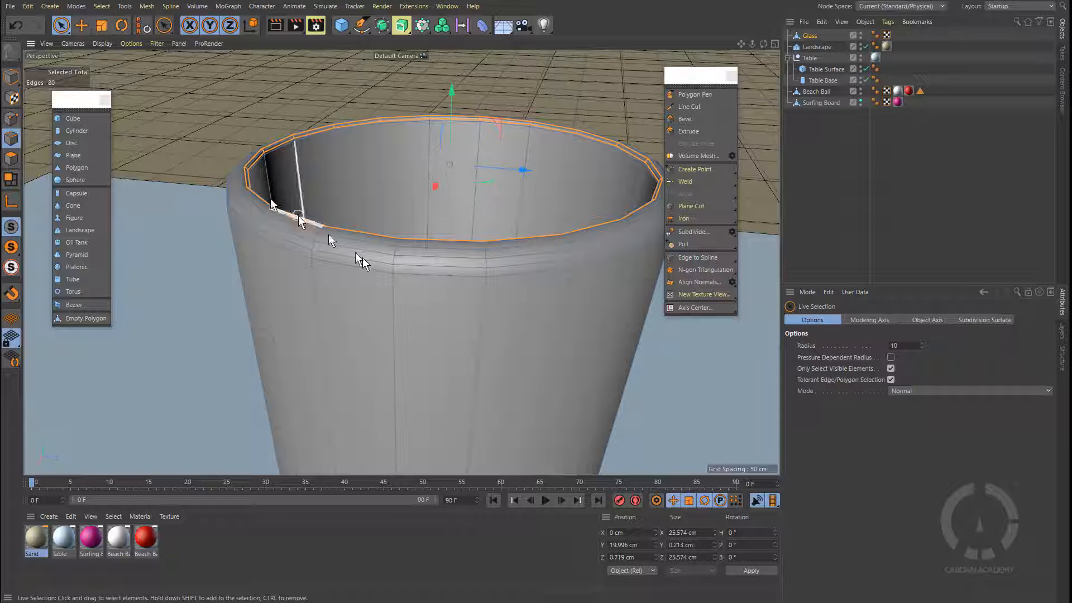
left_click(12, 78)
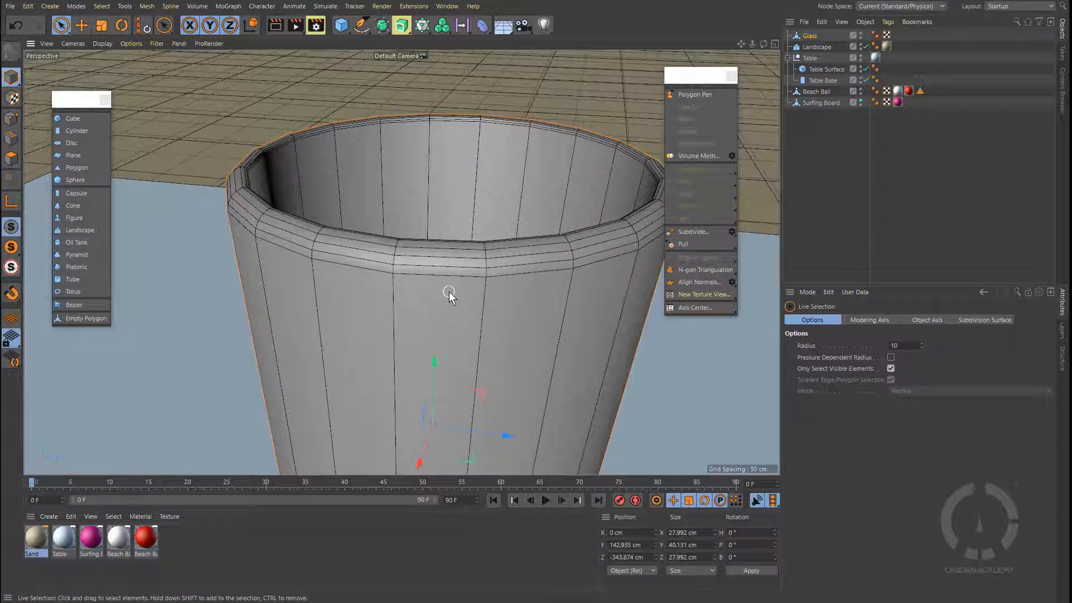
Examine the shape of the whole Glass and its beveled rim as it stands on the table.
scroll(449, 291, "down", 5)
middle_click_drag(447, 280, 425, 190, "alt")
left_click_drag(493, 262, 543, 286)
left_click_drag(453, 257, 500, 266, "alt")
key("ctrl+z")
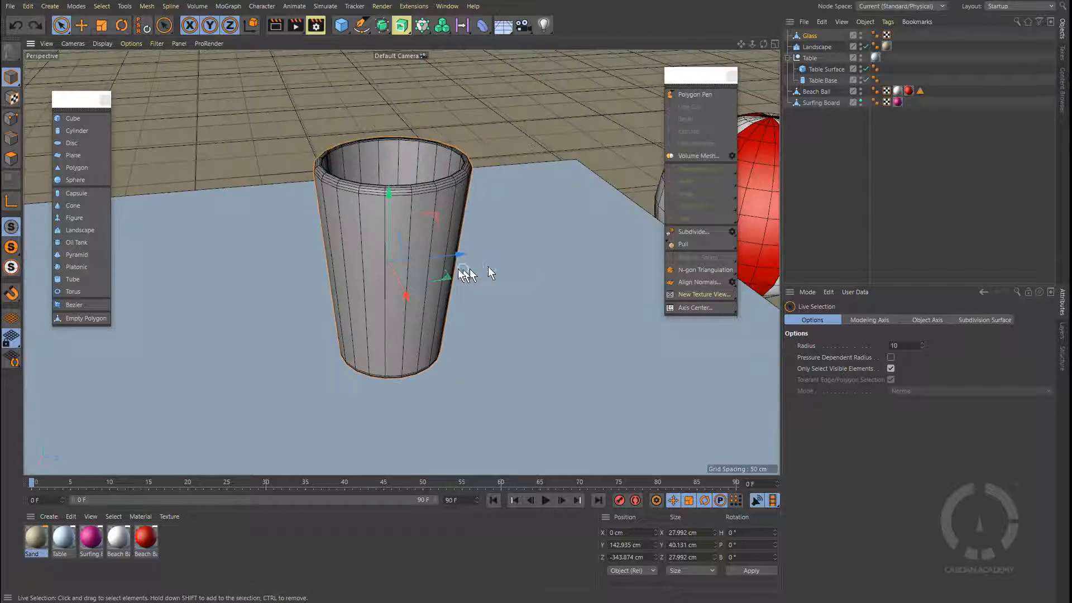
key("ctrl+shift+z")
key("ctrl+shift+z")
key("ctrl+shift+z")
key("ctrl+shift+z")
key("ctrl+shift+z")
key("ctrl+shift+z")
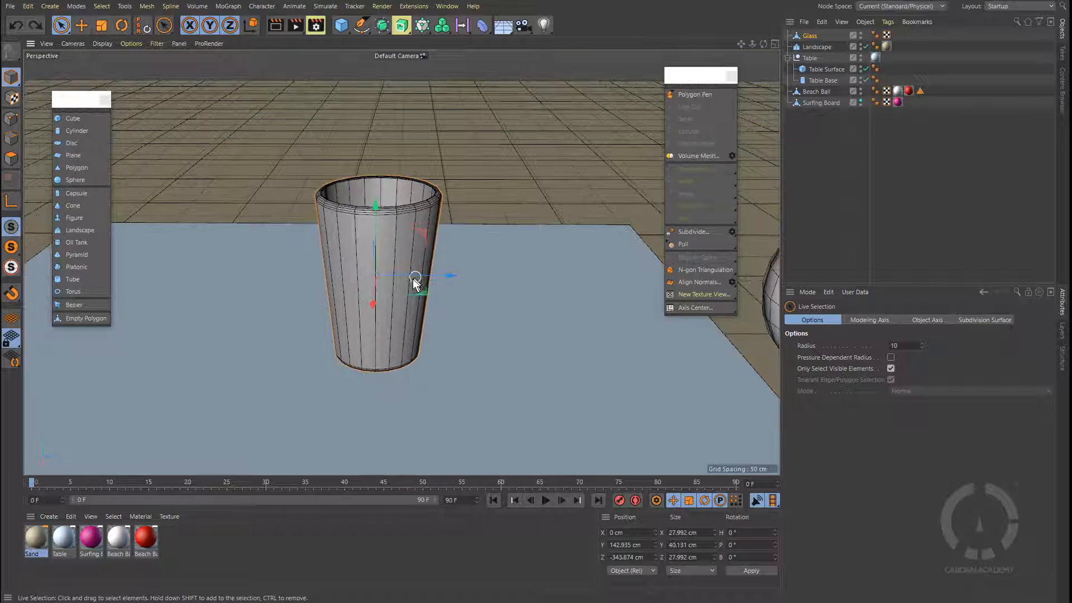
Move the Glass across the tabletop to about -291.6 cm in Z and -64.1 cm in X.
left_click_drag(407, 246, 376, 220, "alt")
middle_click_drag(376, 220, 442, 261, "alt")
left_click_drag(443, 261, 443, 337, "alt")
scroll(400, 241, "down", 10)
middle_click_drag(443, 337, 613, 328, "alt")
right_click_drag(612, 327, 472, 333, "alt")
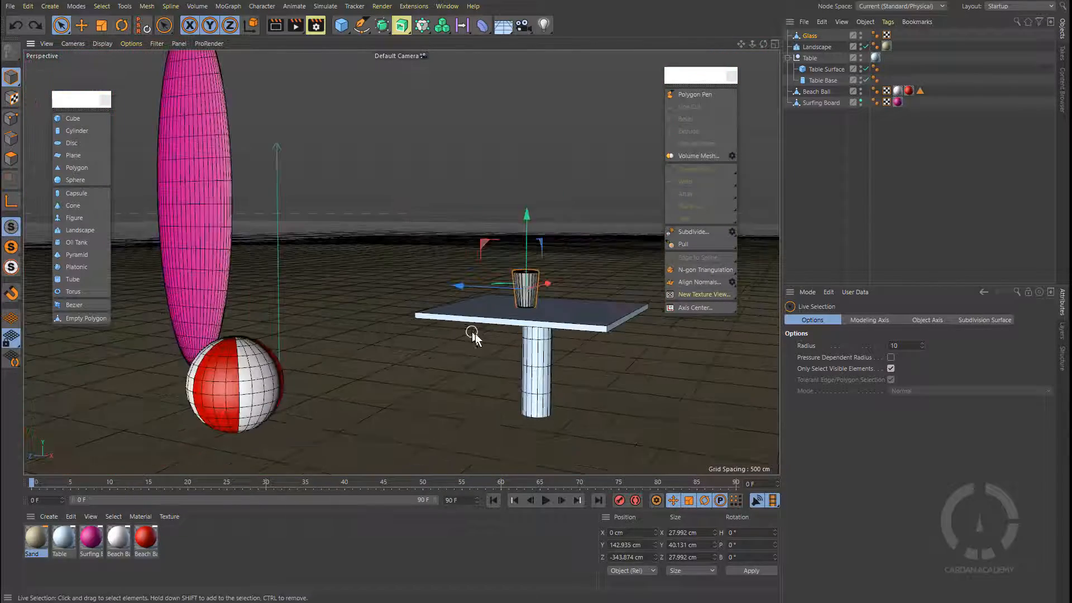
left_click_drag(471, 332, 492, 347, "alt")
left_click_drag(511, 307, 467, 304)
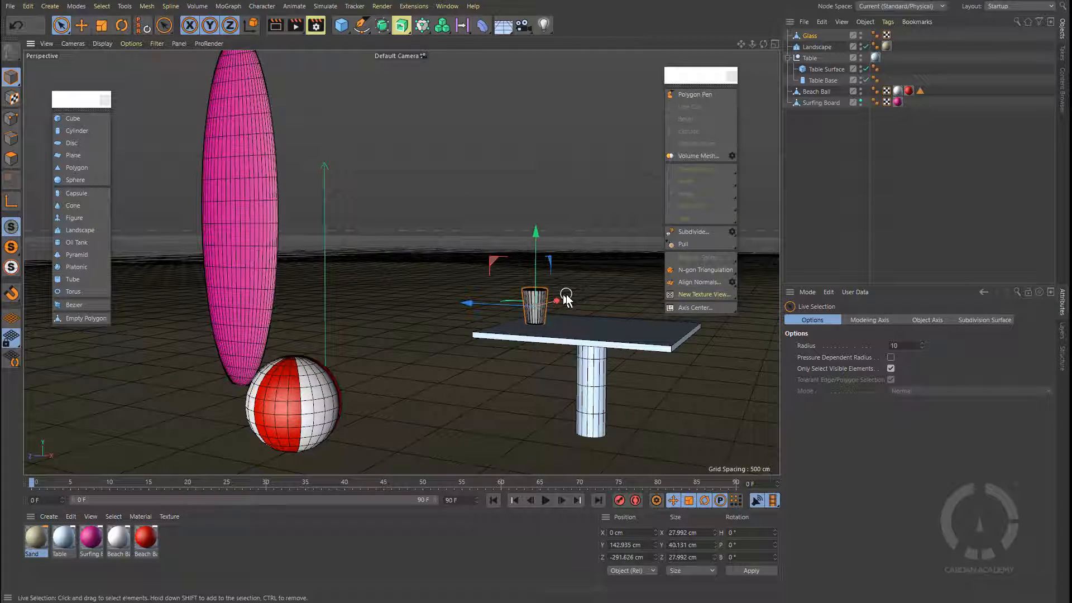
left_click_drag(563, 299, 543, 308)
scroll(508, 343, "up", 3)
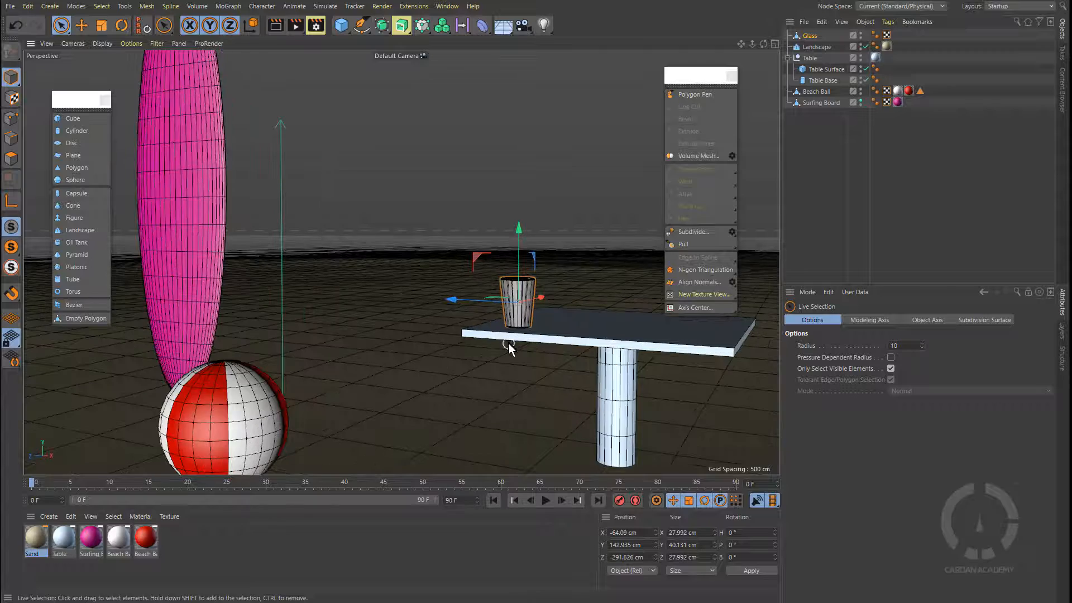
left_click_drag(509, 344, 543, 361, "alt")
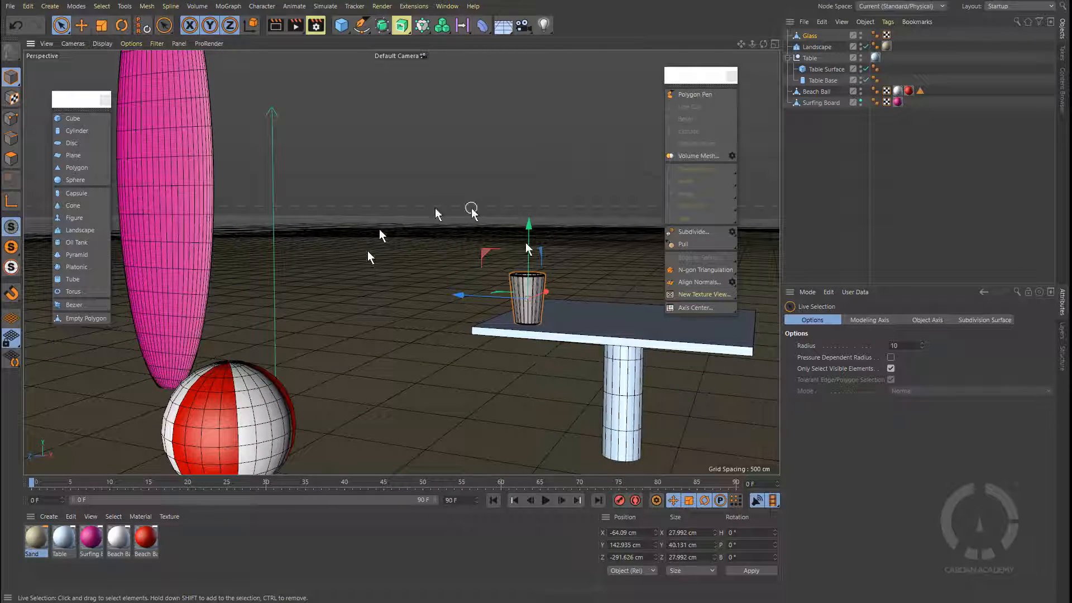